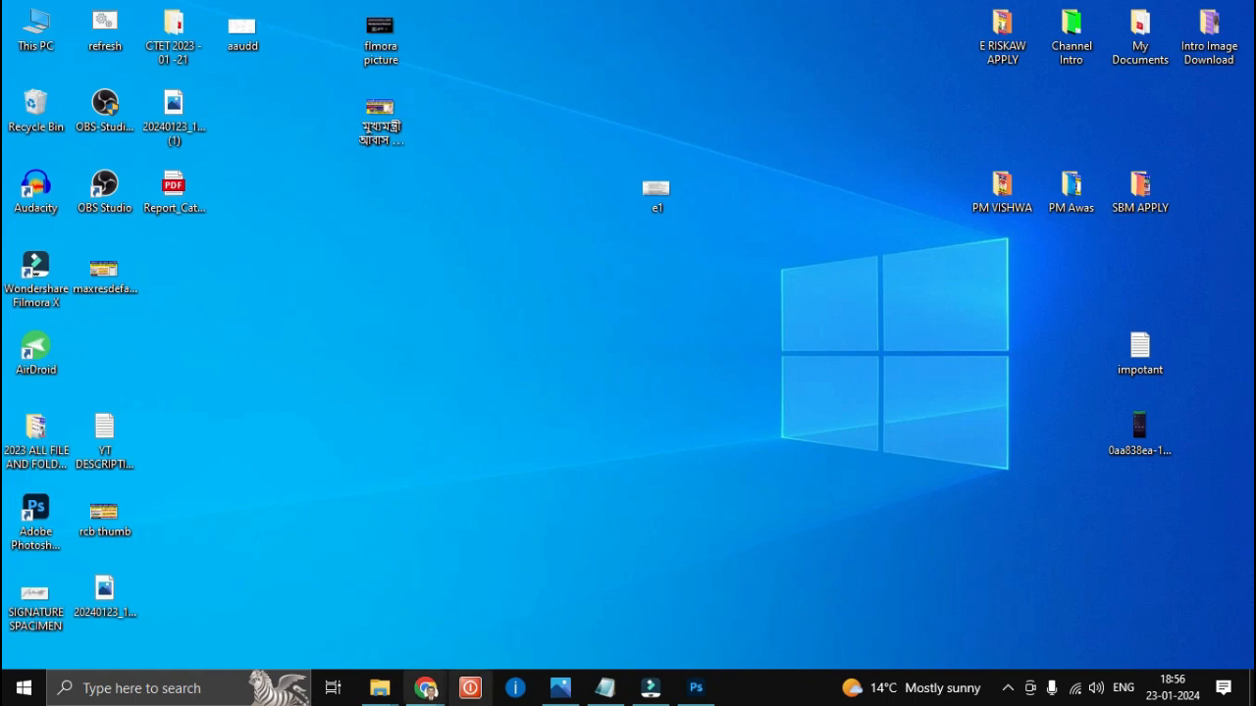
Switch to the blank Chrome window, open nvsp.in and continue to the new Voters' Service Portal.
click(435, 700)
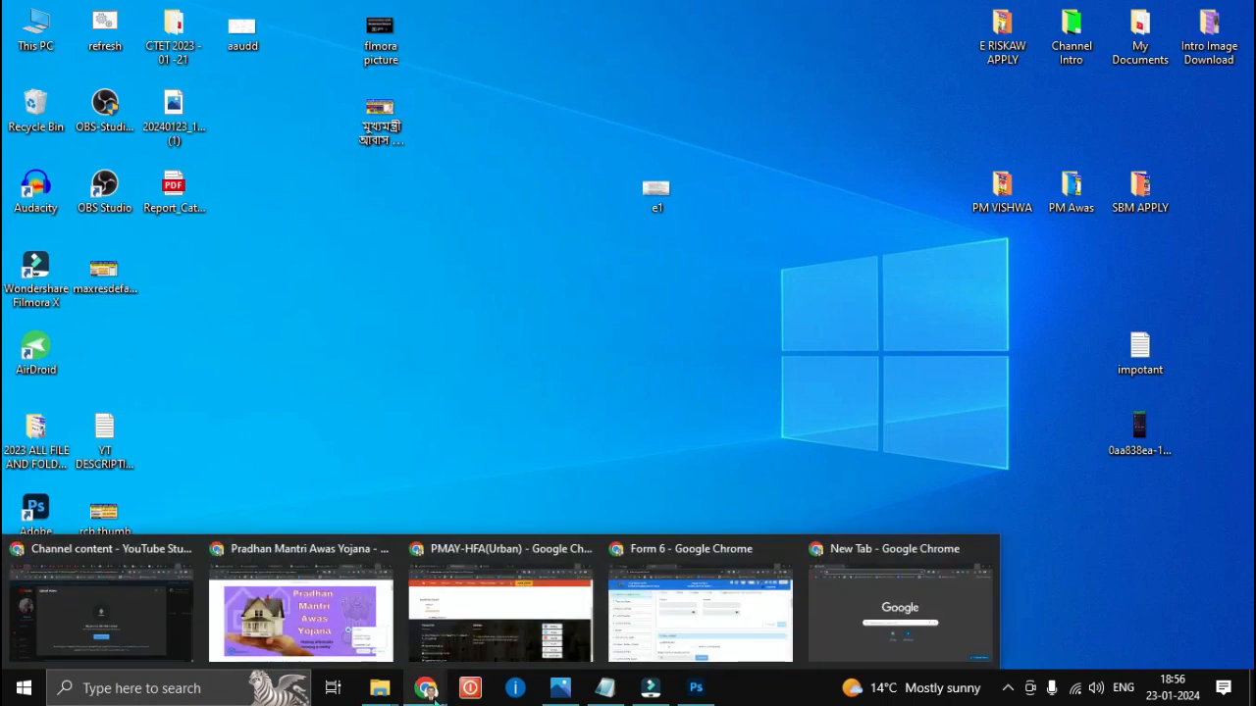
click(920, 586)
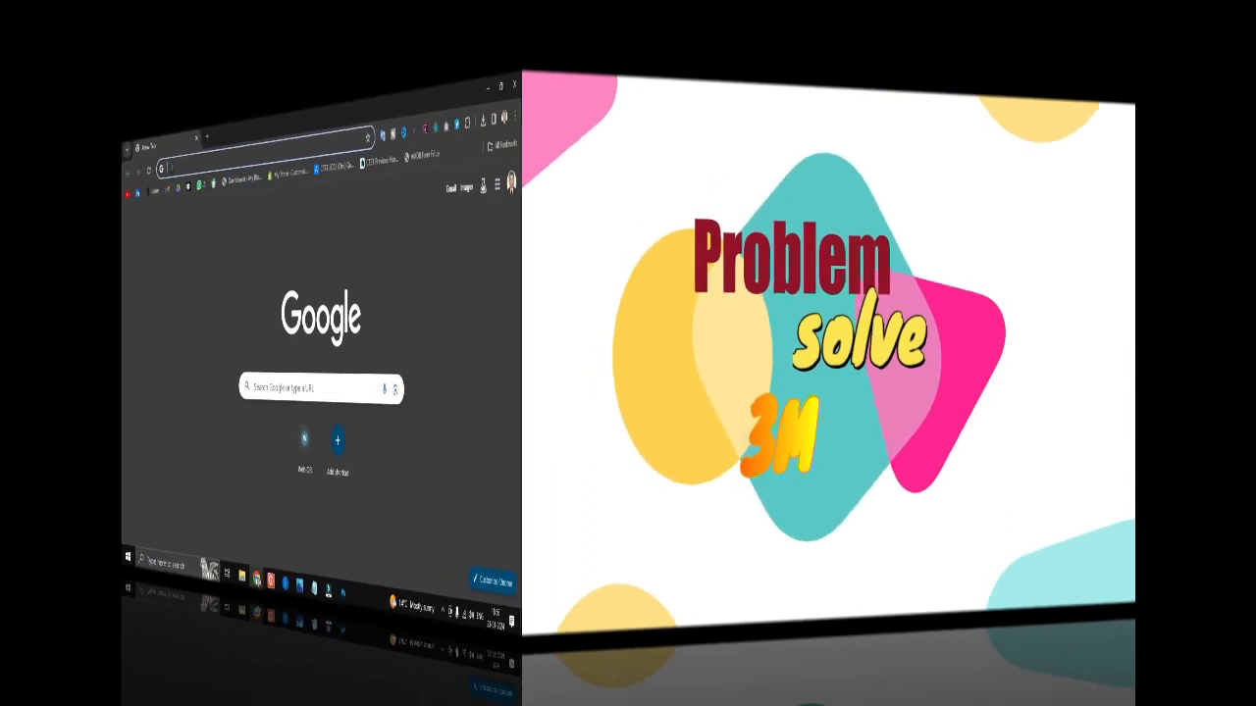
text(n)
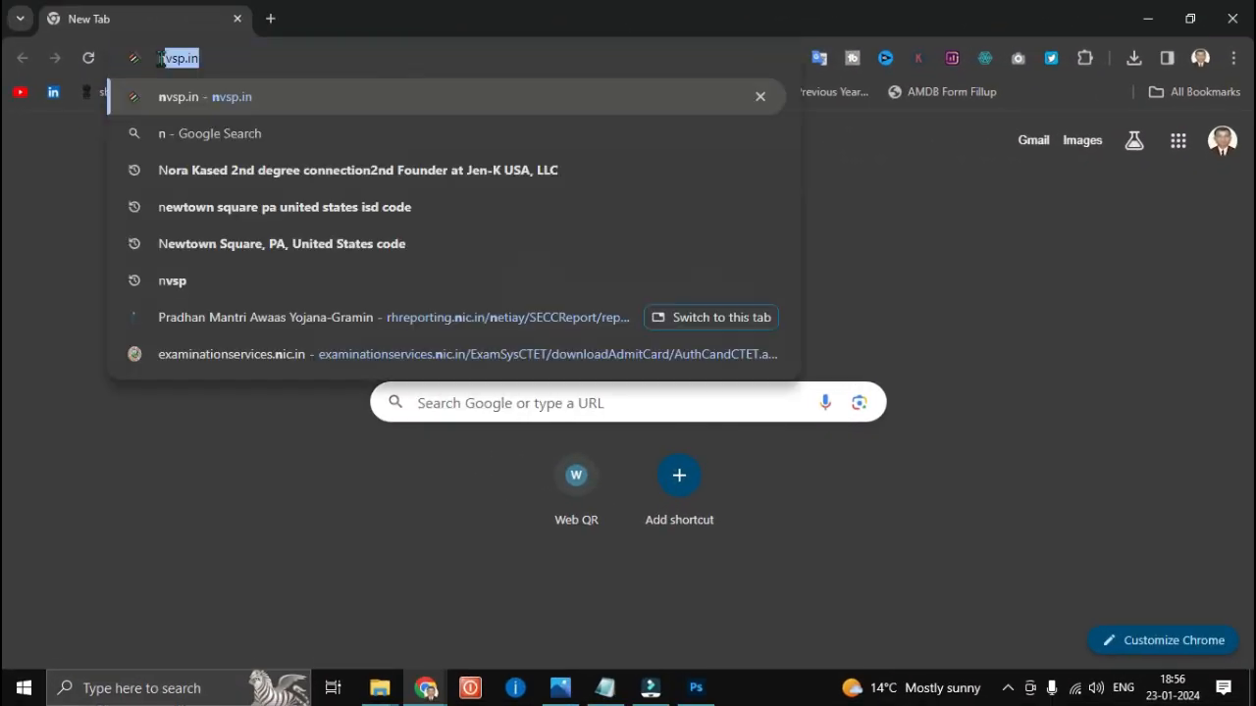
text(vsp)
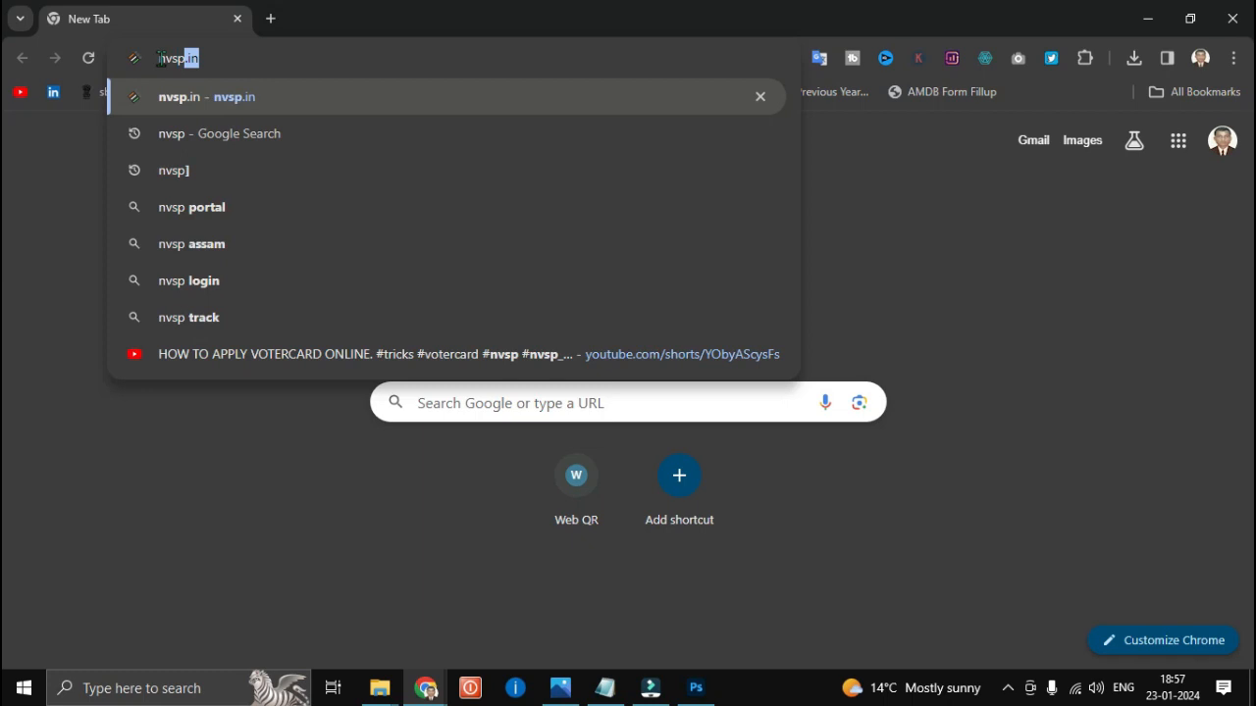
key(Return)
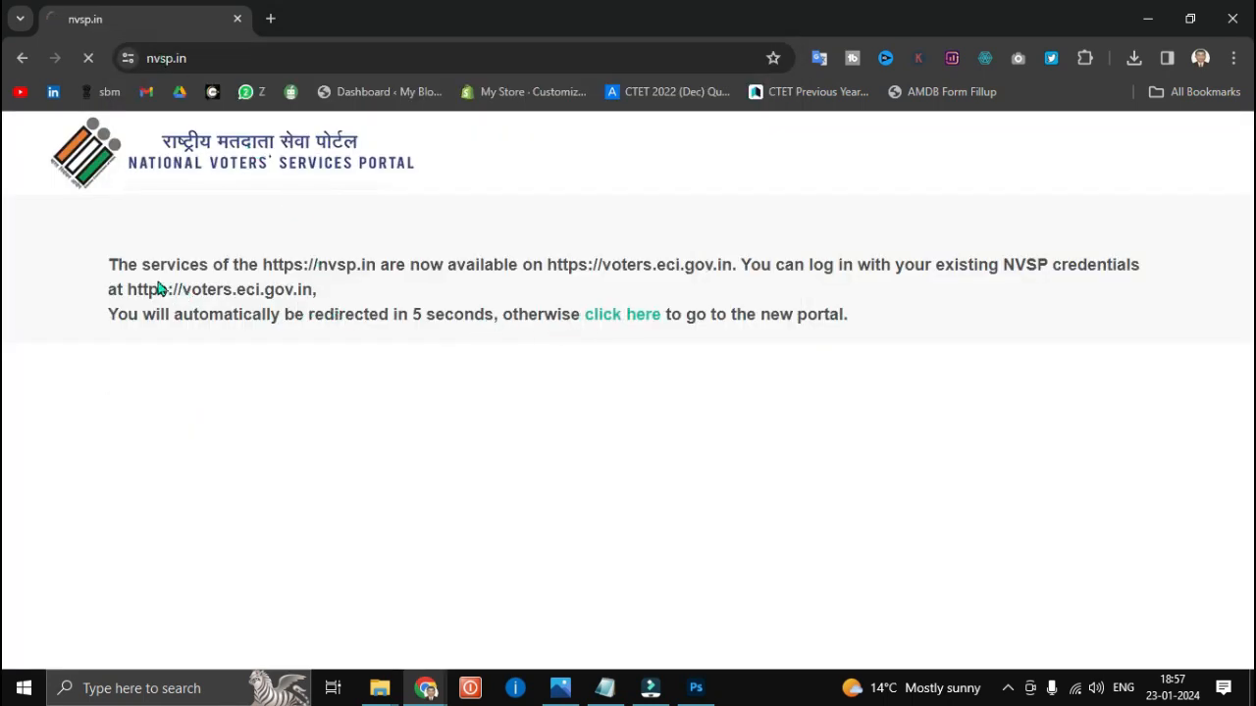
click(631, 316)
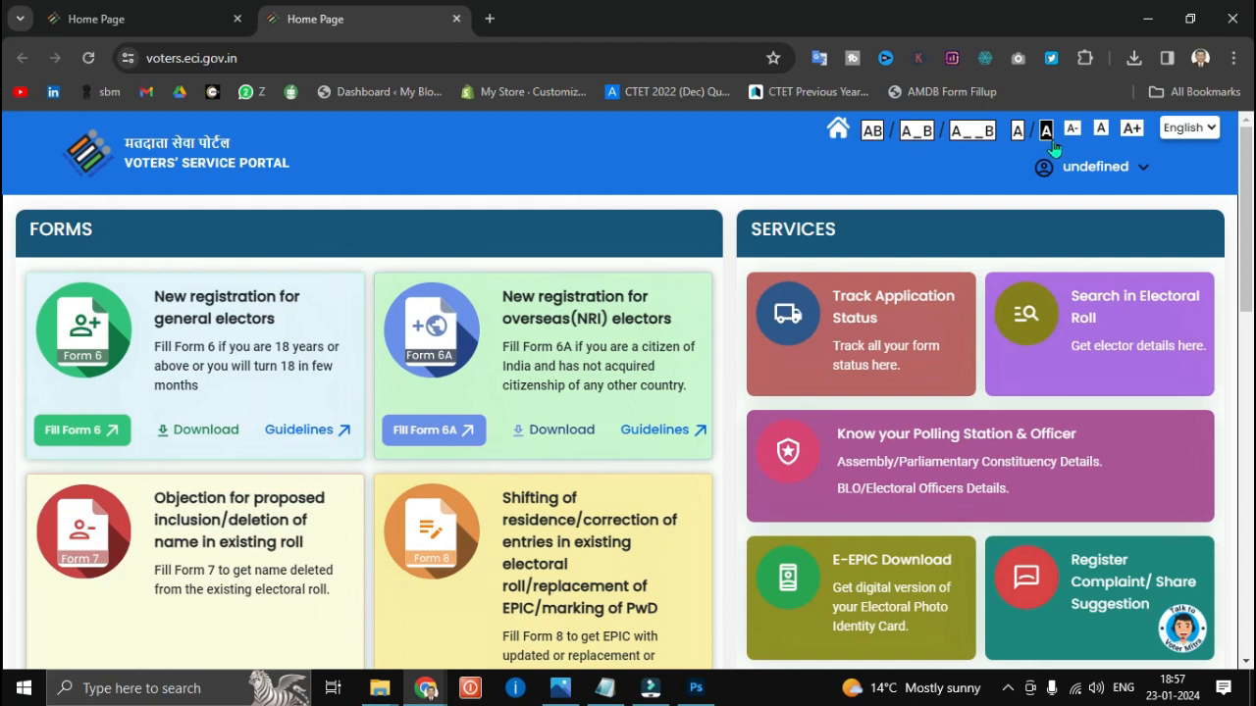
click(1125, 175)
scroll(211, 550, down, 1)
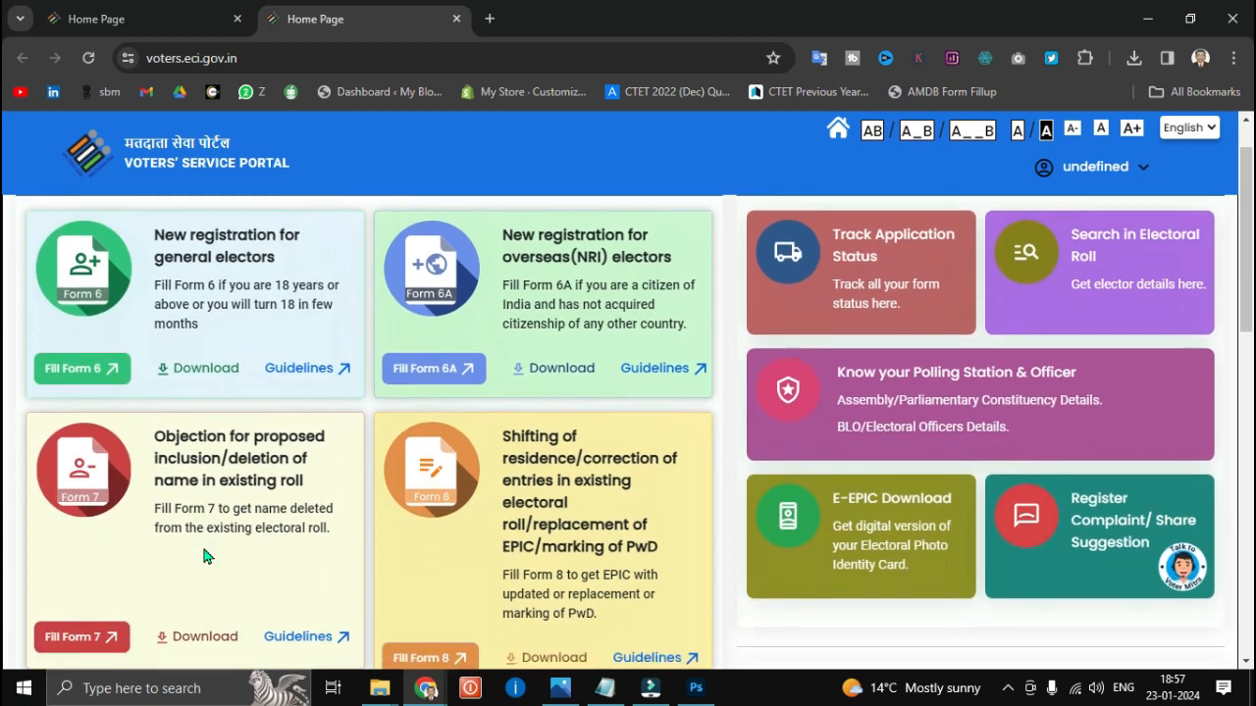
scroll(245, 518, down, 2)
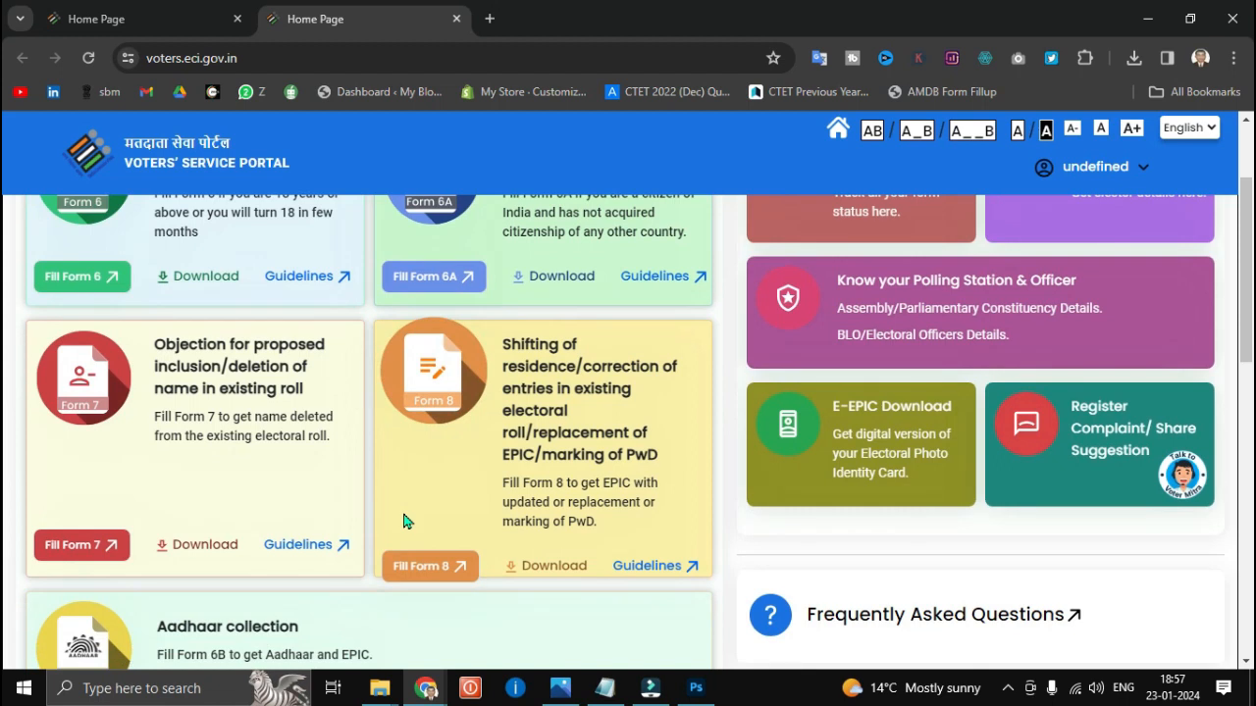
scroll(145, 569, up, 2)
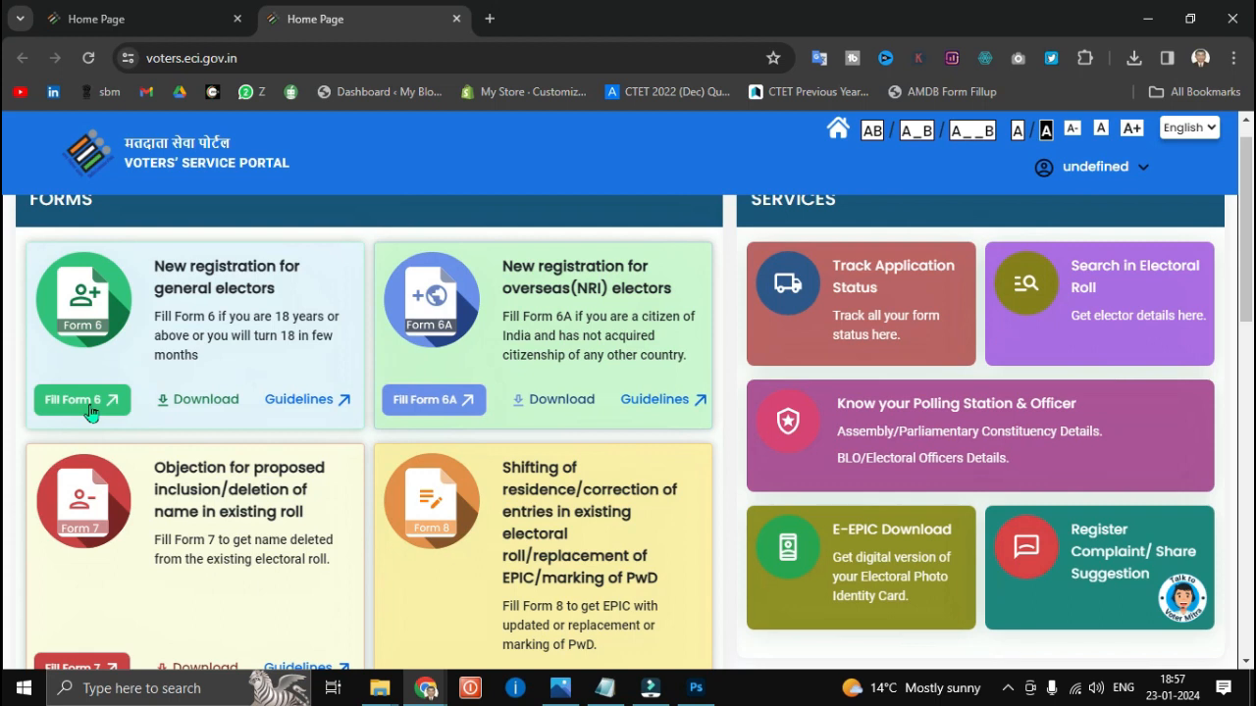
click(1147, 17)
right_click(504, 306)
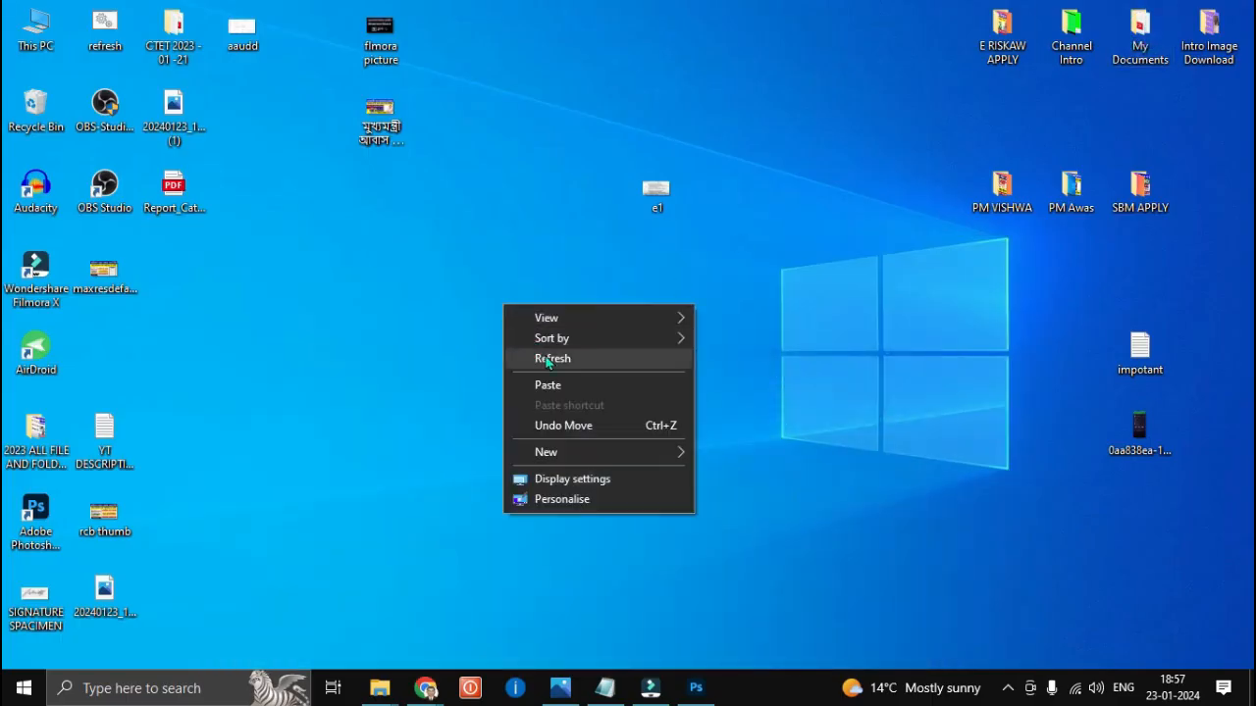
click(540, 358)
right_click(495, 321)
click(536, 383)
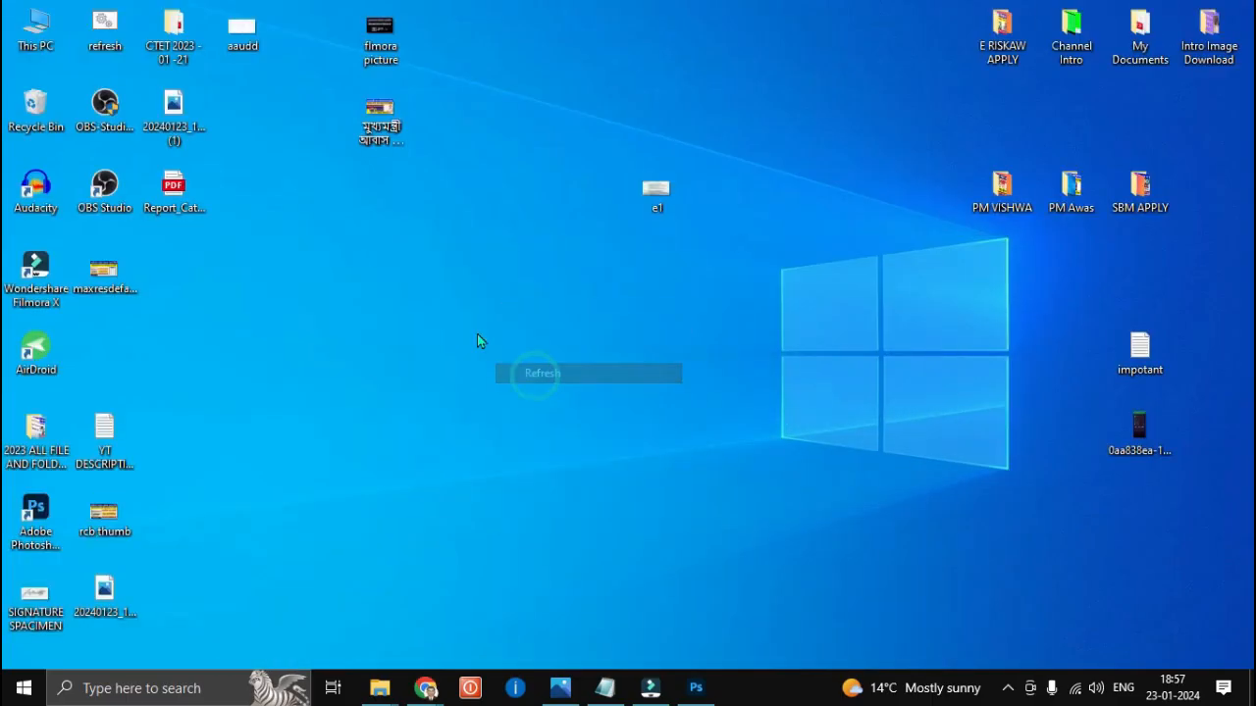
right_click(458, 309)
click(502, 365)
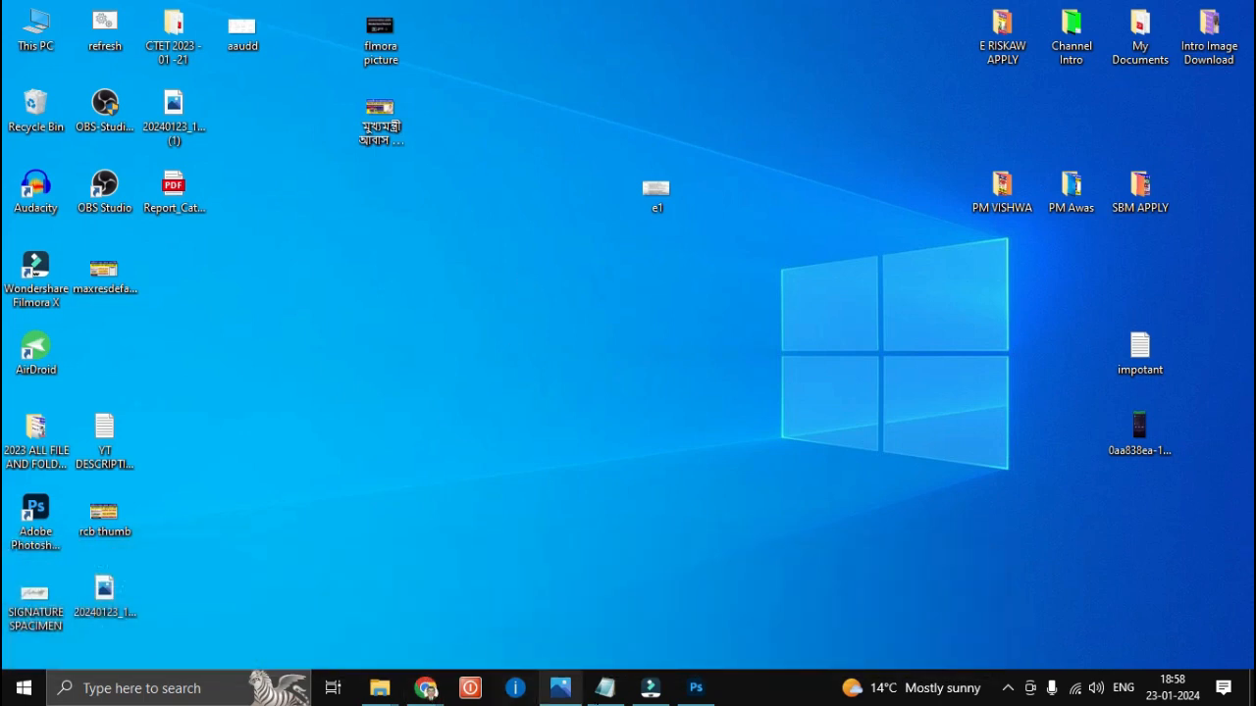
Switch back to the Voters' Service Portal home page in Chrome and open Form 6 for new registration of general electors.
mouse_move(429, 693)
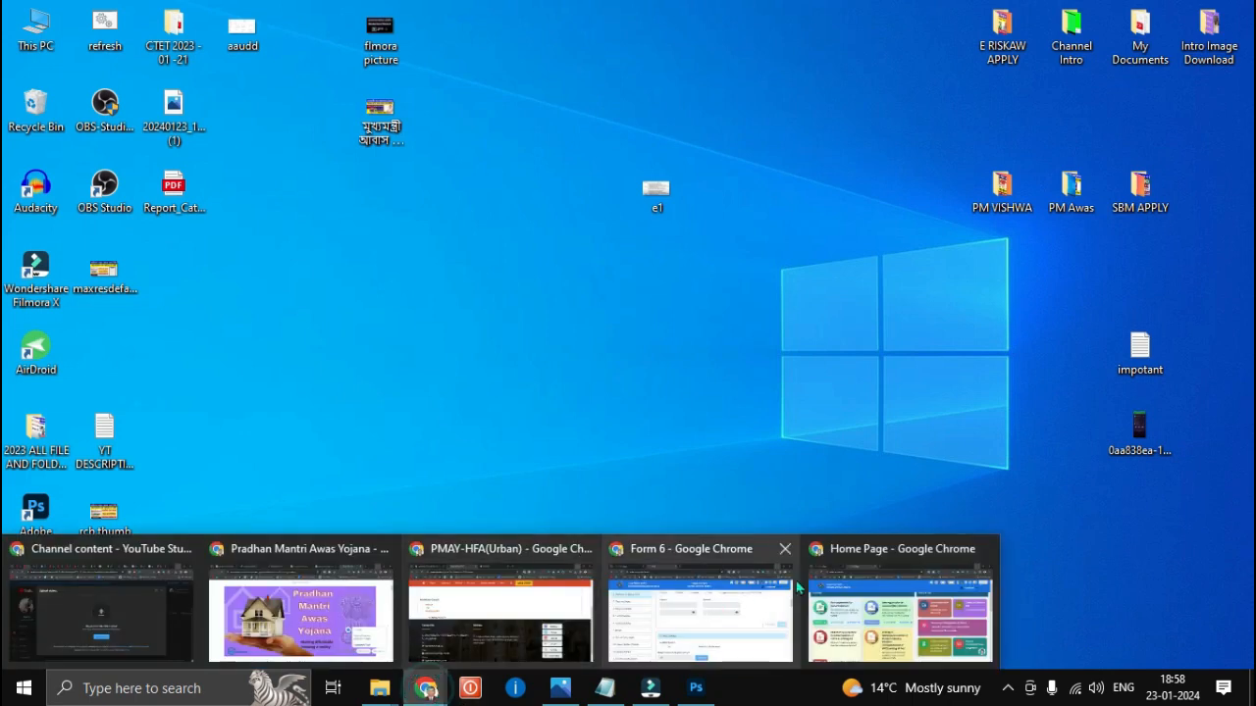
click(878, 603)
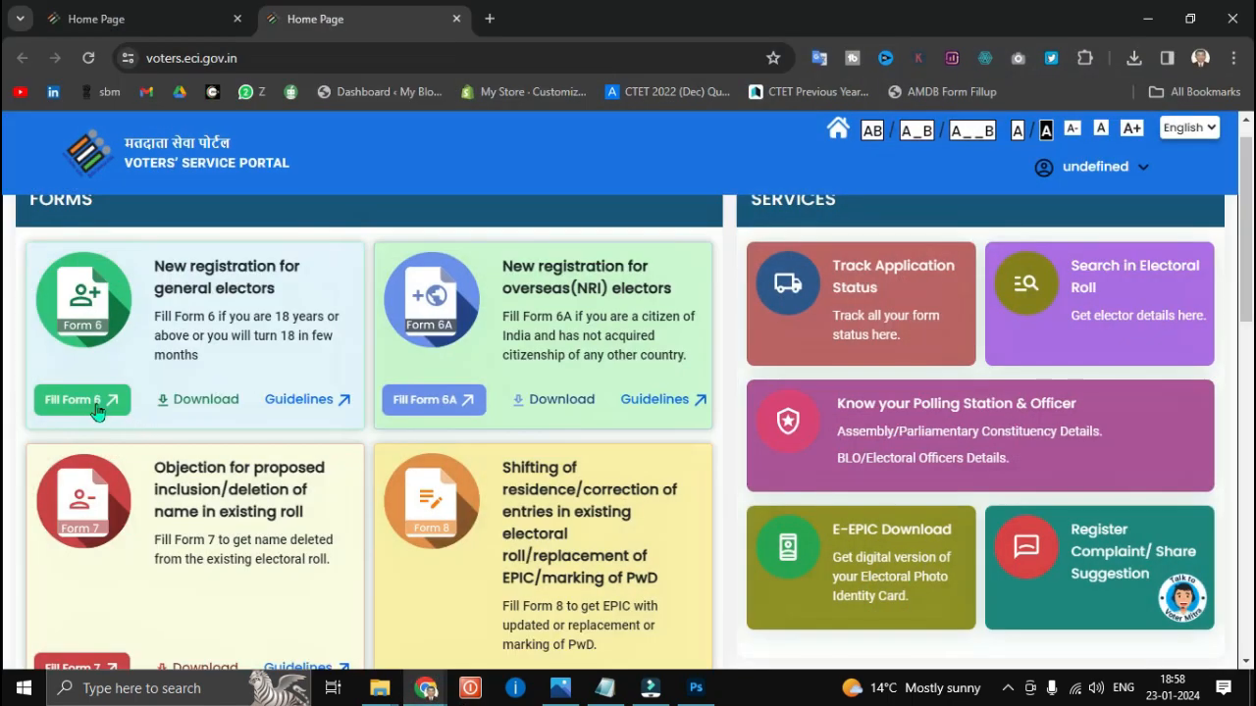
click(89, 408)
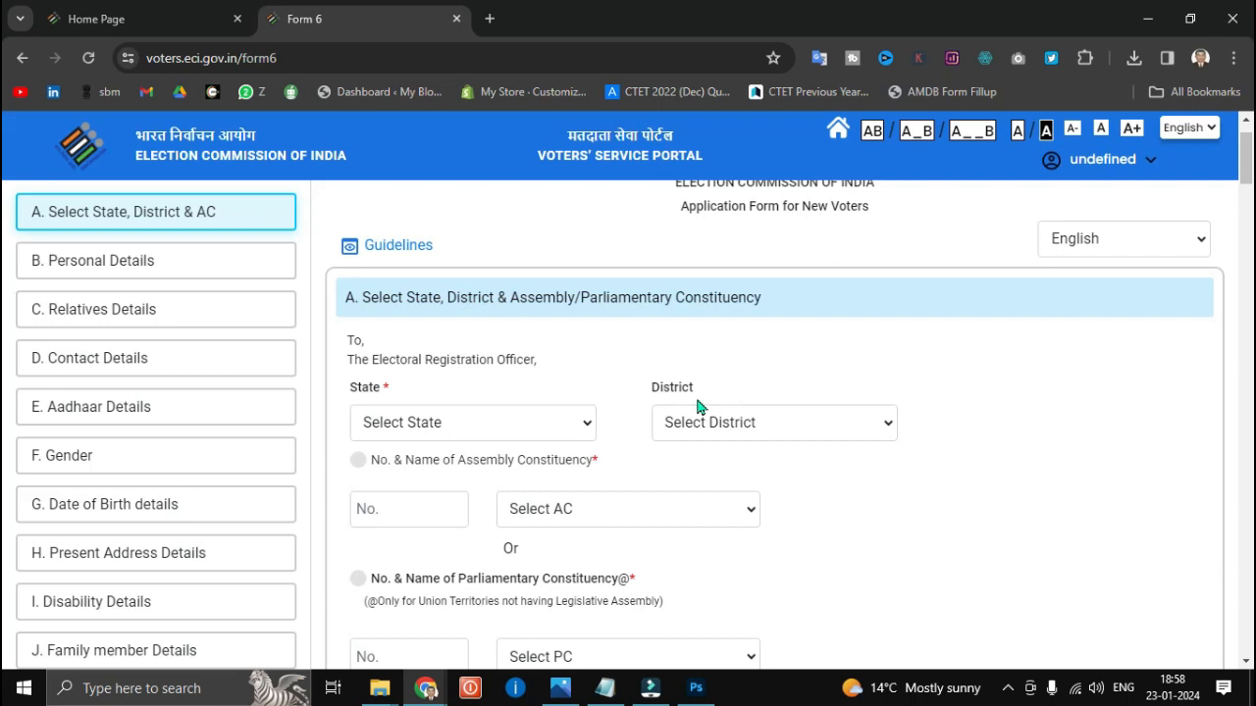
In section A of Form 6, set the state to Assam and the district to HAILAKANDI.
click(113, 212)
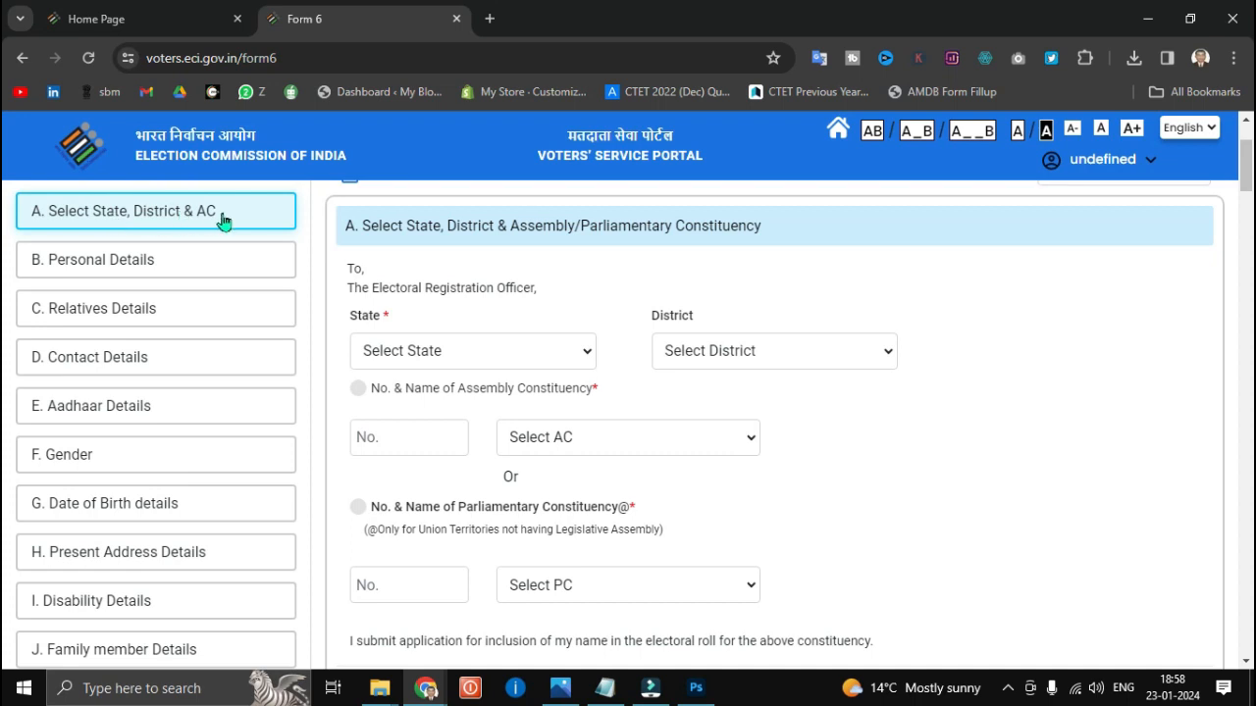
click(526, 359)
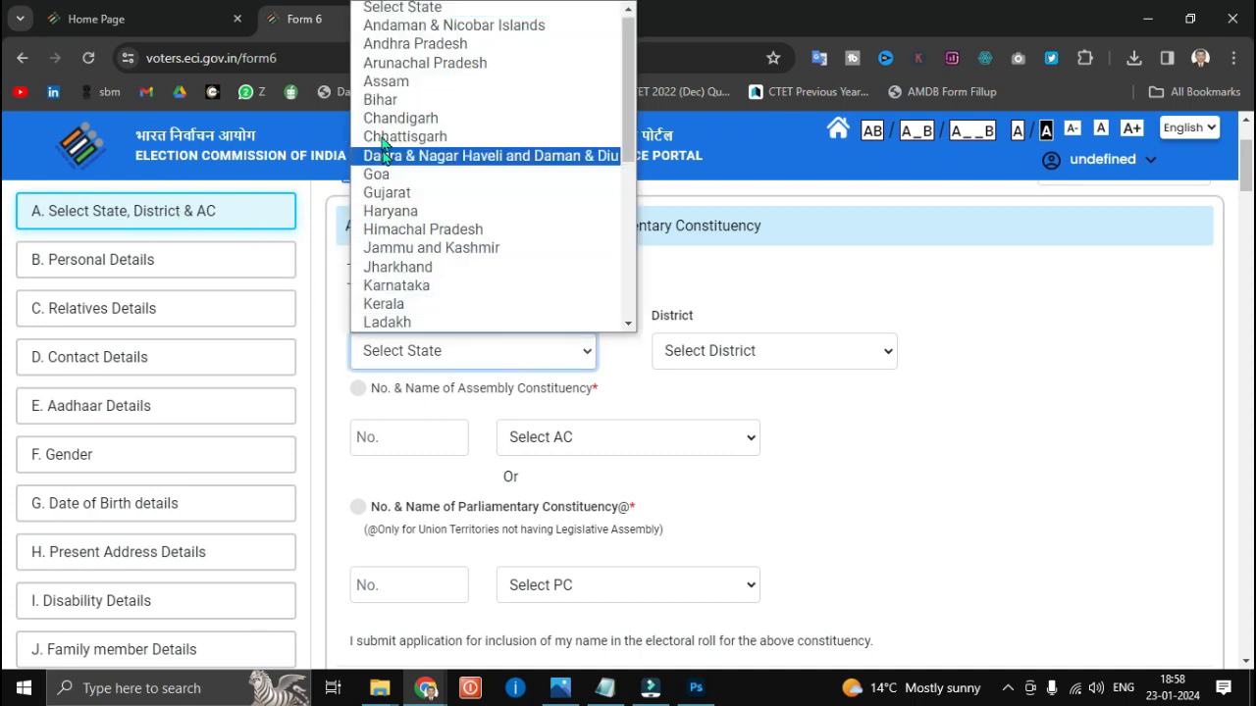
click(385, 85)
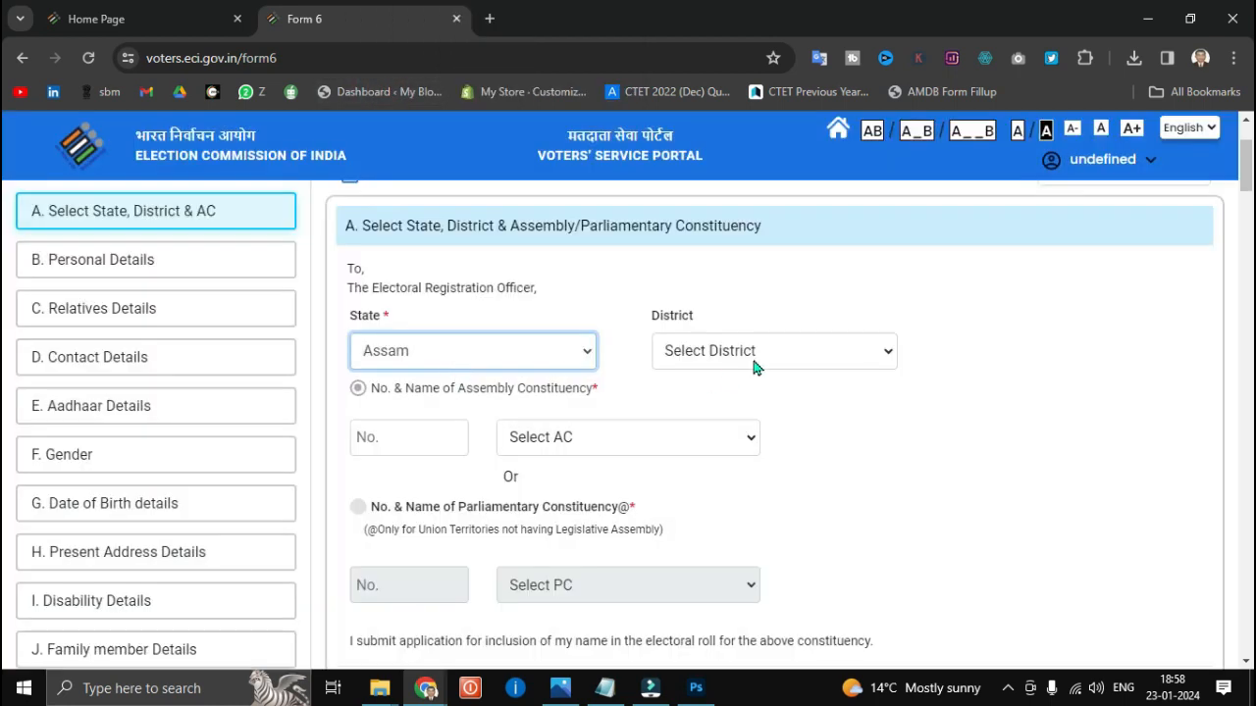
click(761, 358)
click(736, 304)
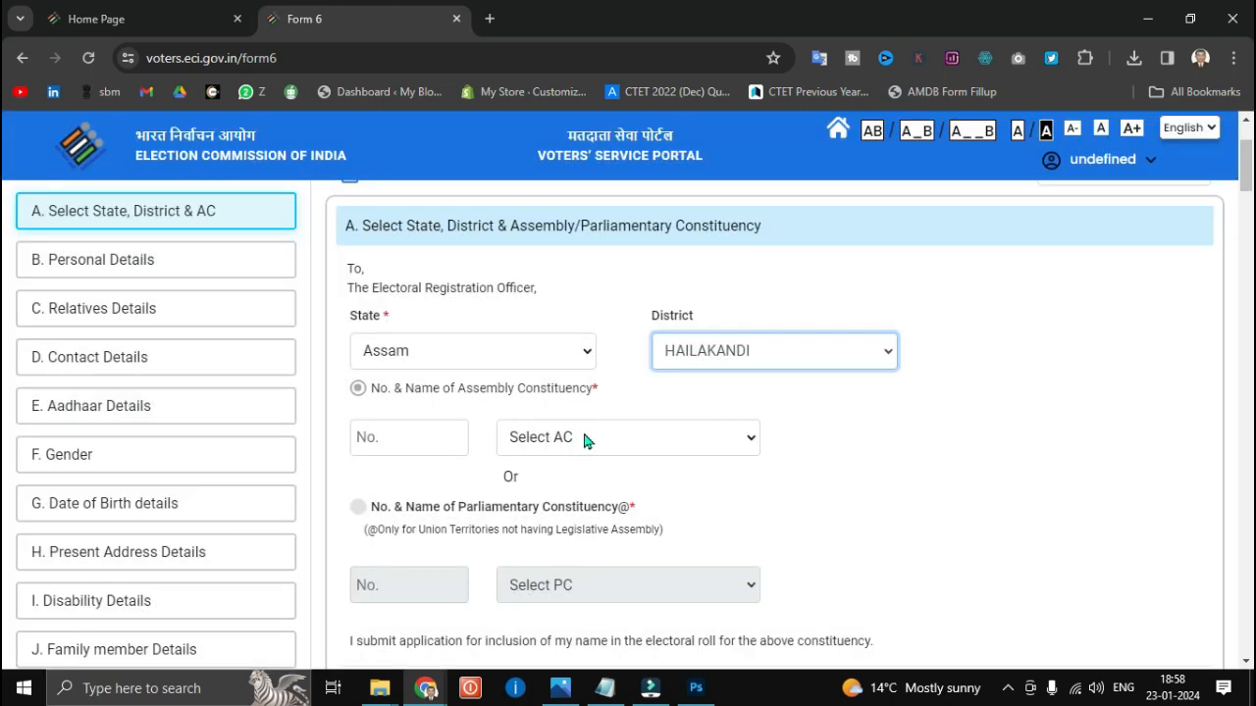
Choose ALGAPUR-KATLICHERRA as the assembly constituency and continue to the Personal Details section.
click(585, 438)
click(570, 481)
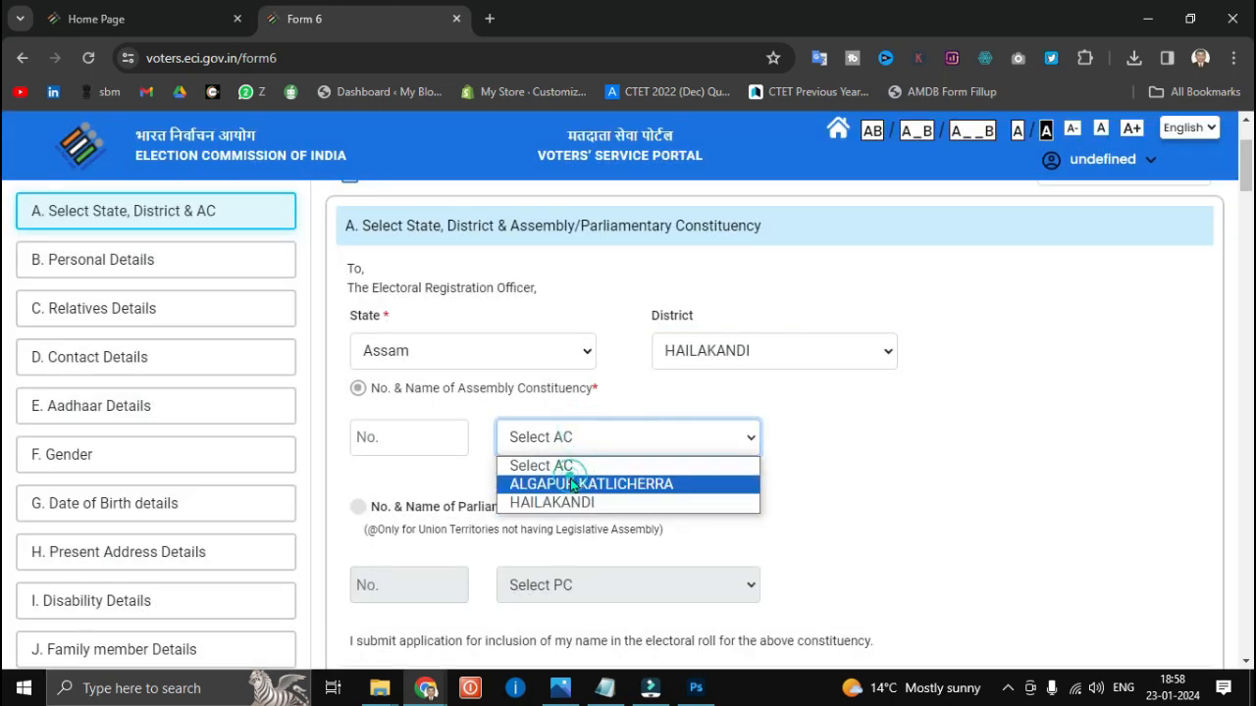
scroll(608, 520, down, 1)
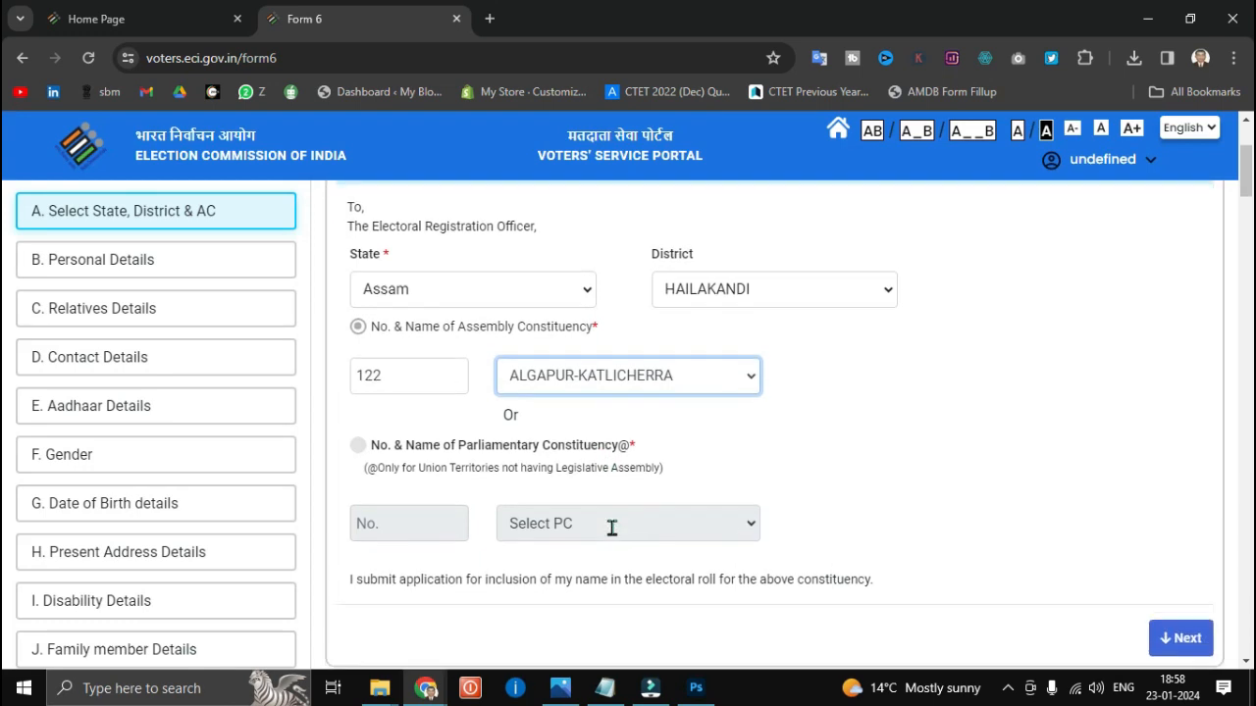
click(719, 532)
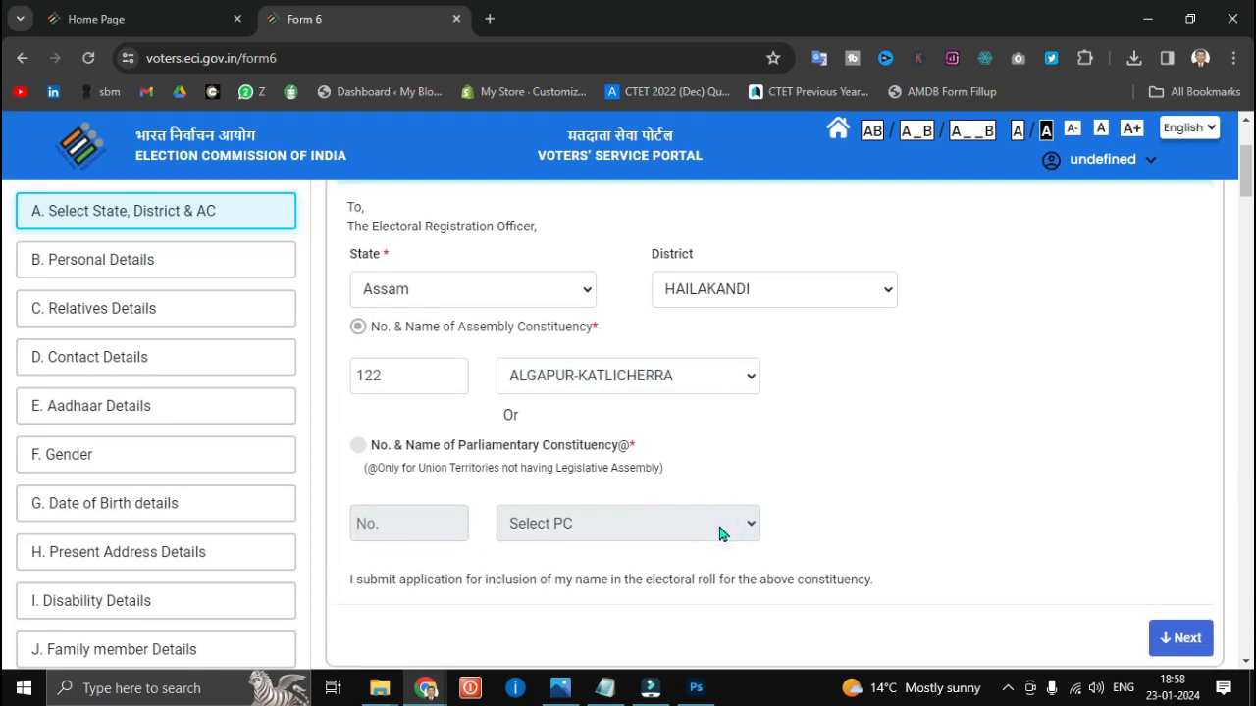
scroll(744, 526, down, 1)
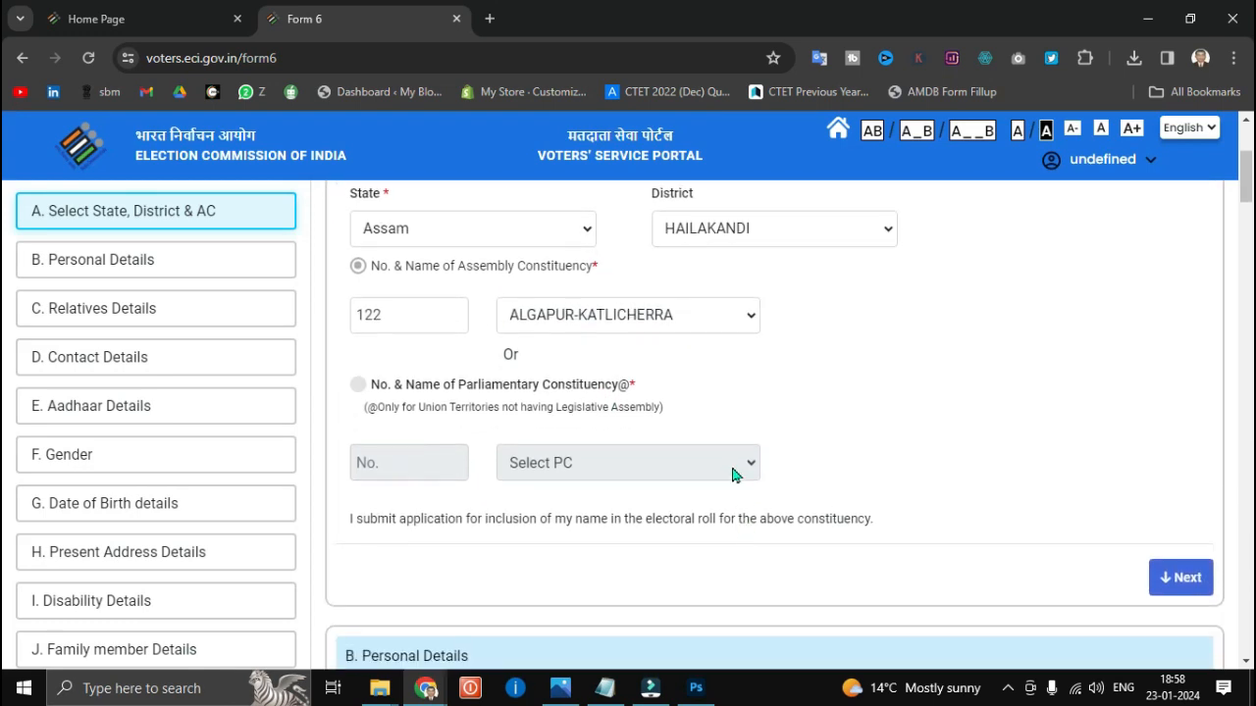
click(734, 469)
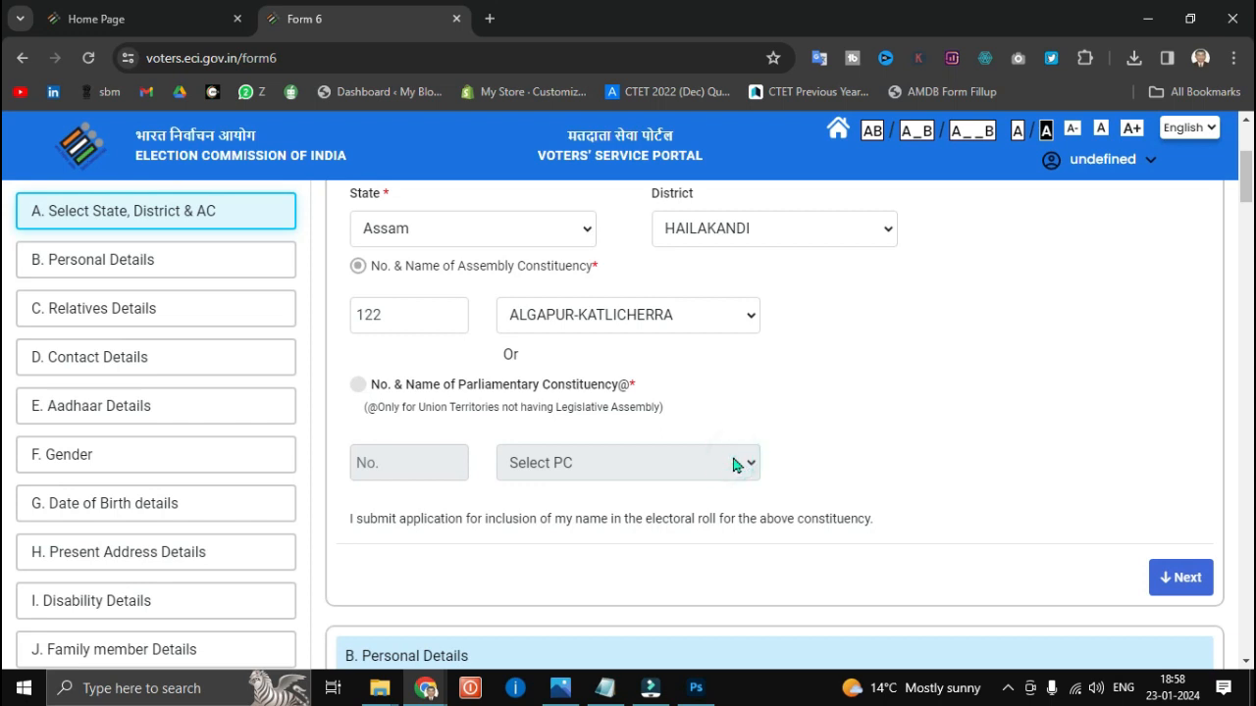
click(1183, 579)
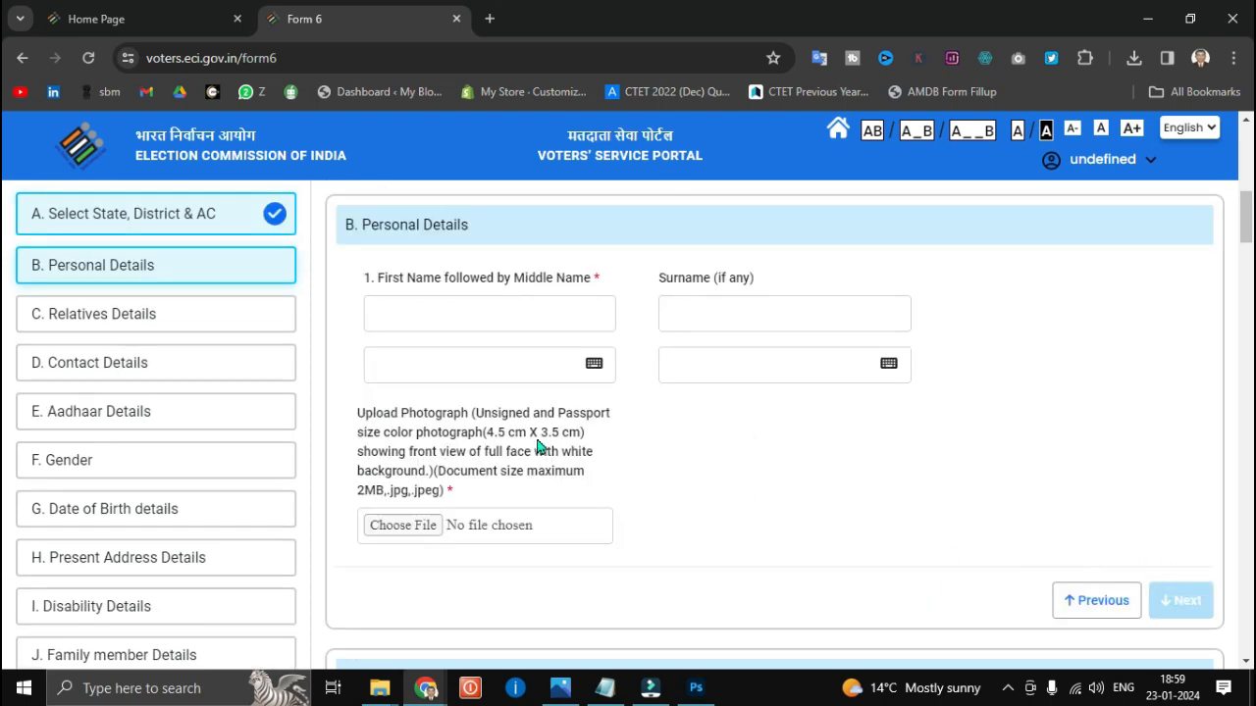
Enter the applicant's first and middle name and surname, letting the regional-language name fields fill in.
click(399, 306)
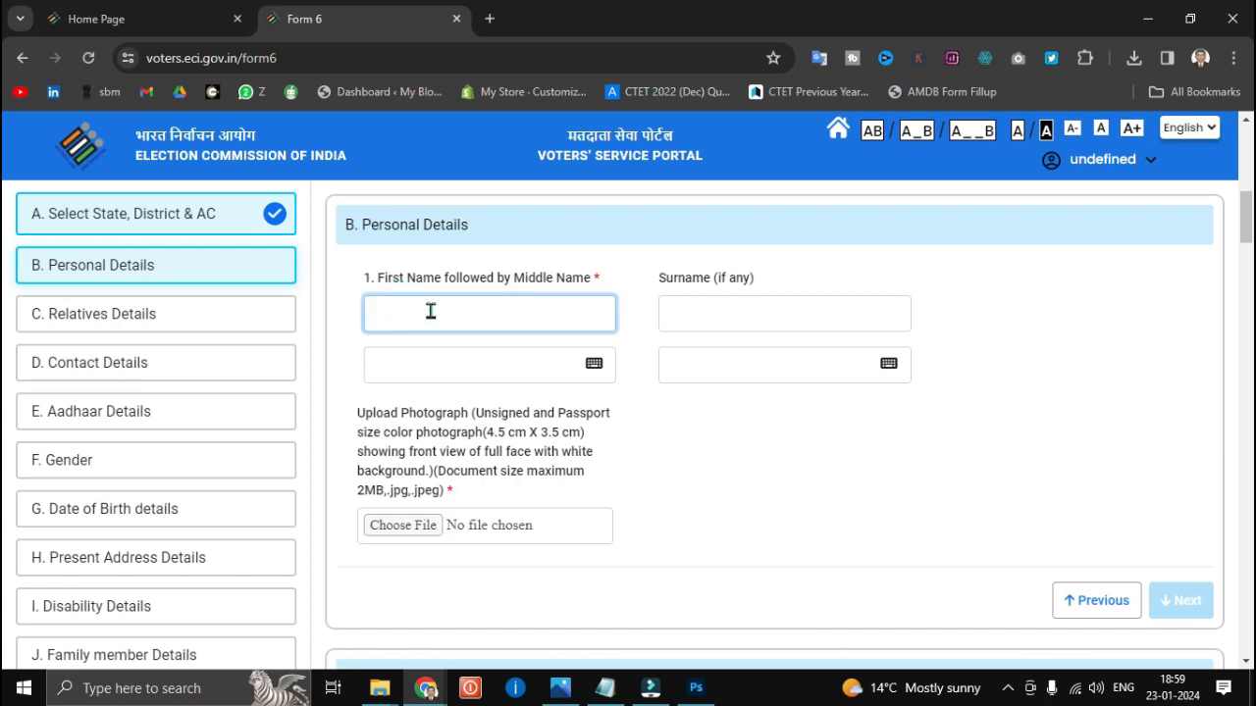
click(699, 315)
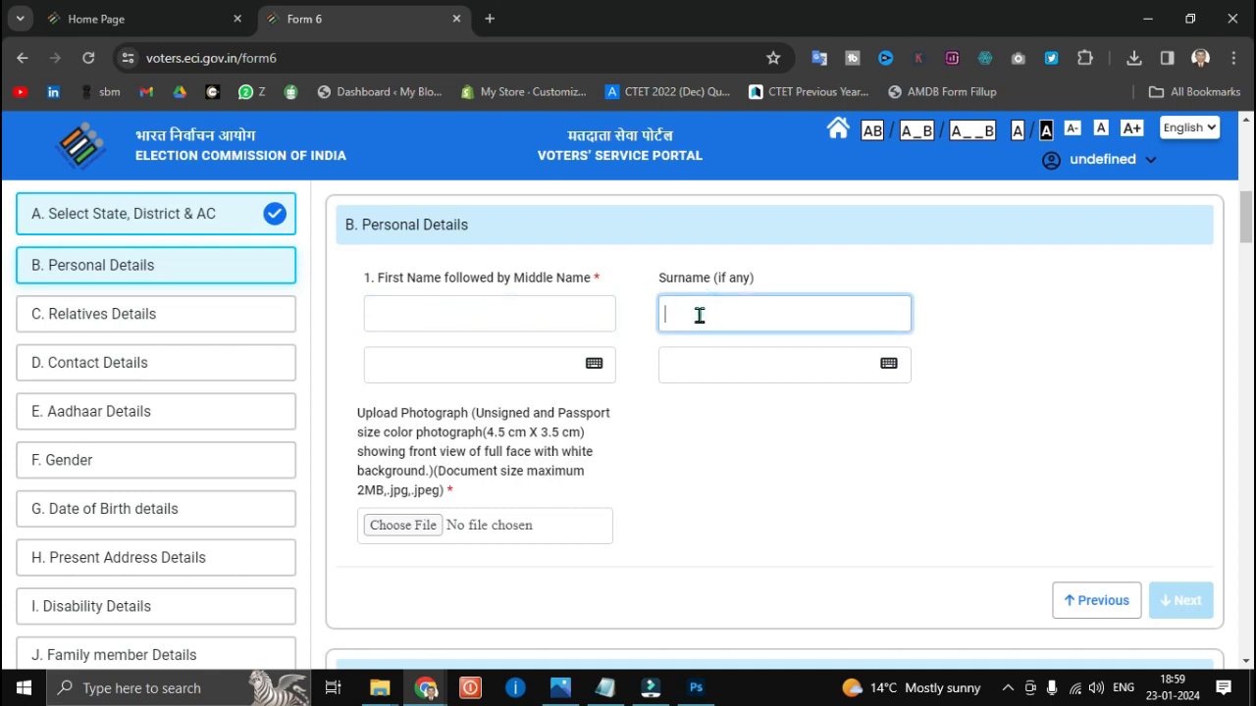
click(392, 316)
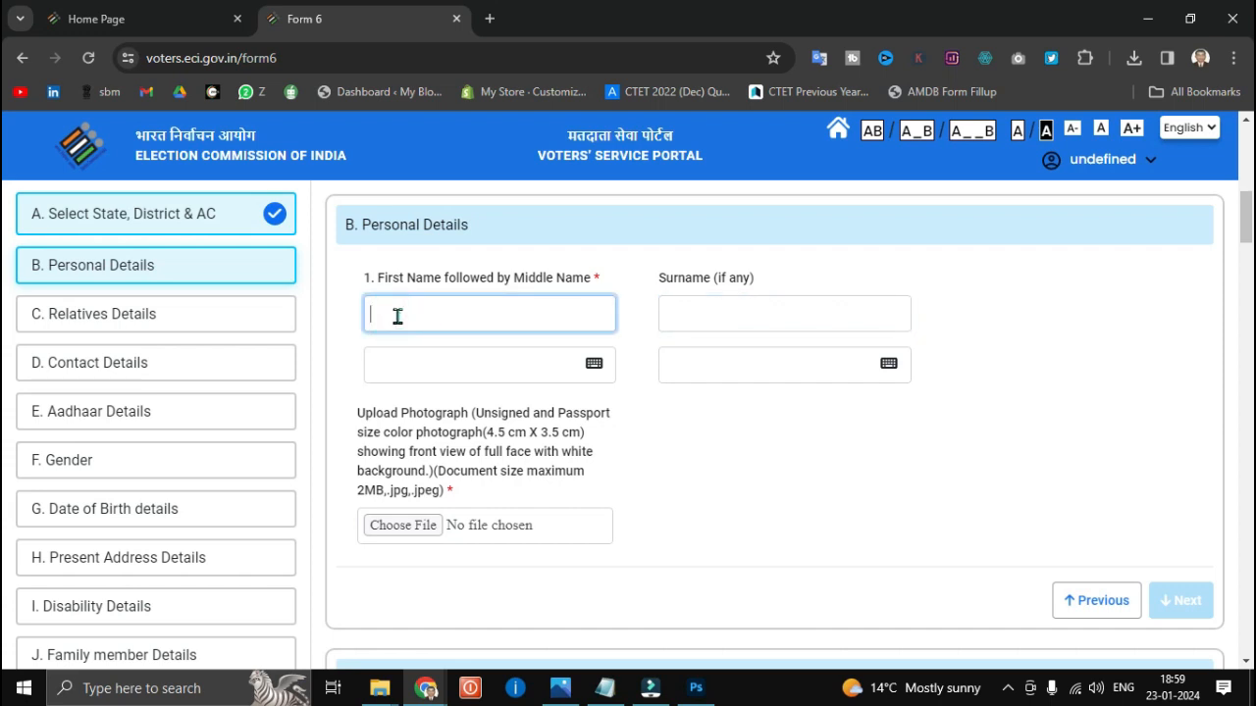
click(681, 310)
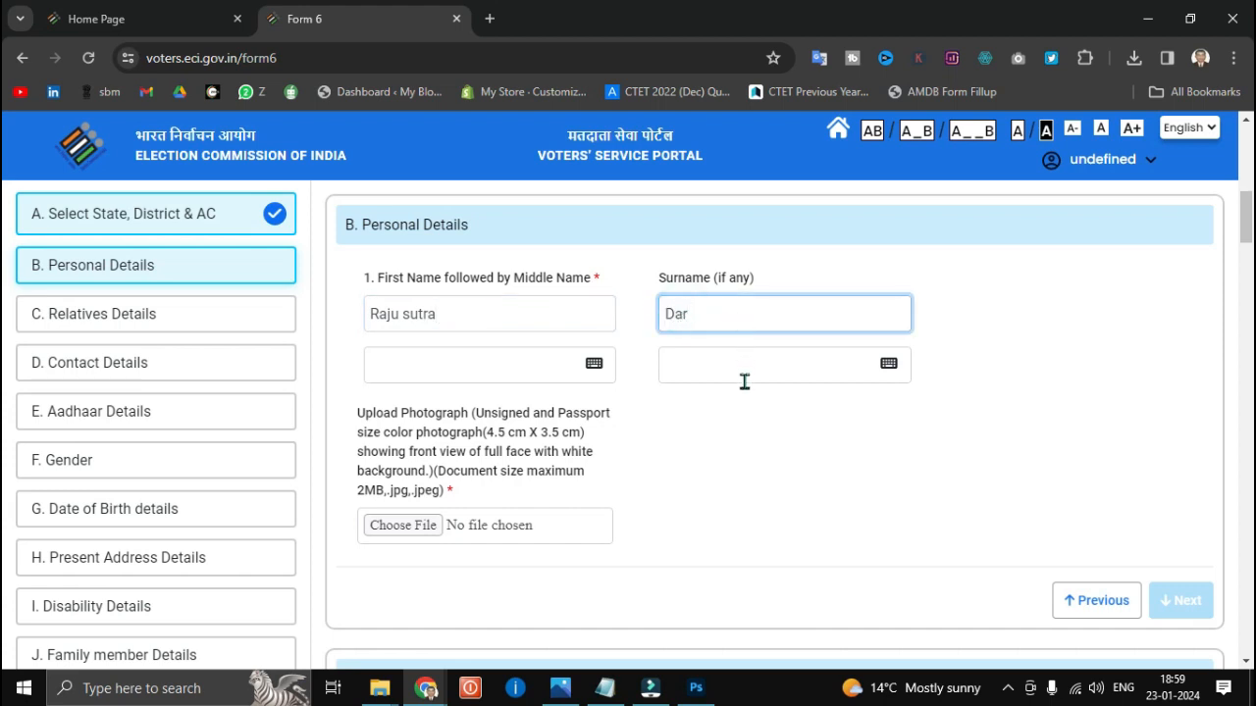
key(Tab)
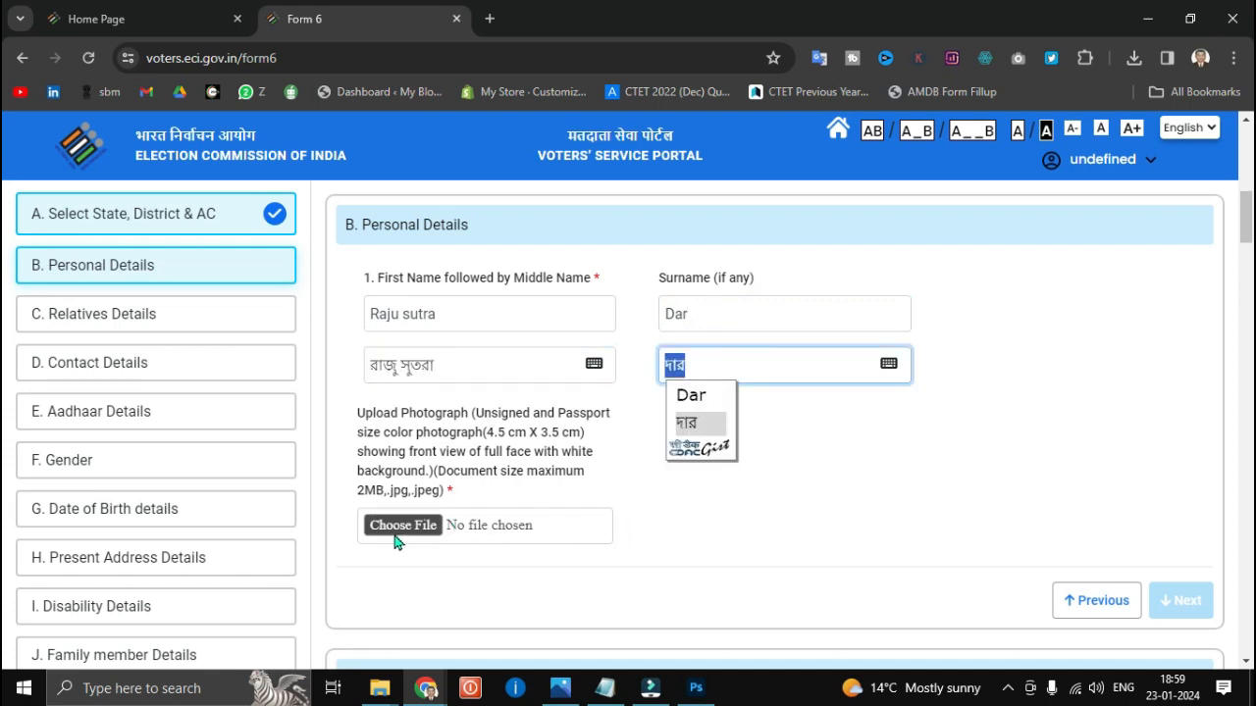
Choose the drivinggg image from the My Documents folder on the Desktop as the applicant's photograph.
click(388, 530)
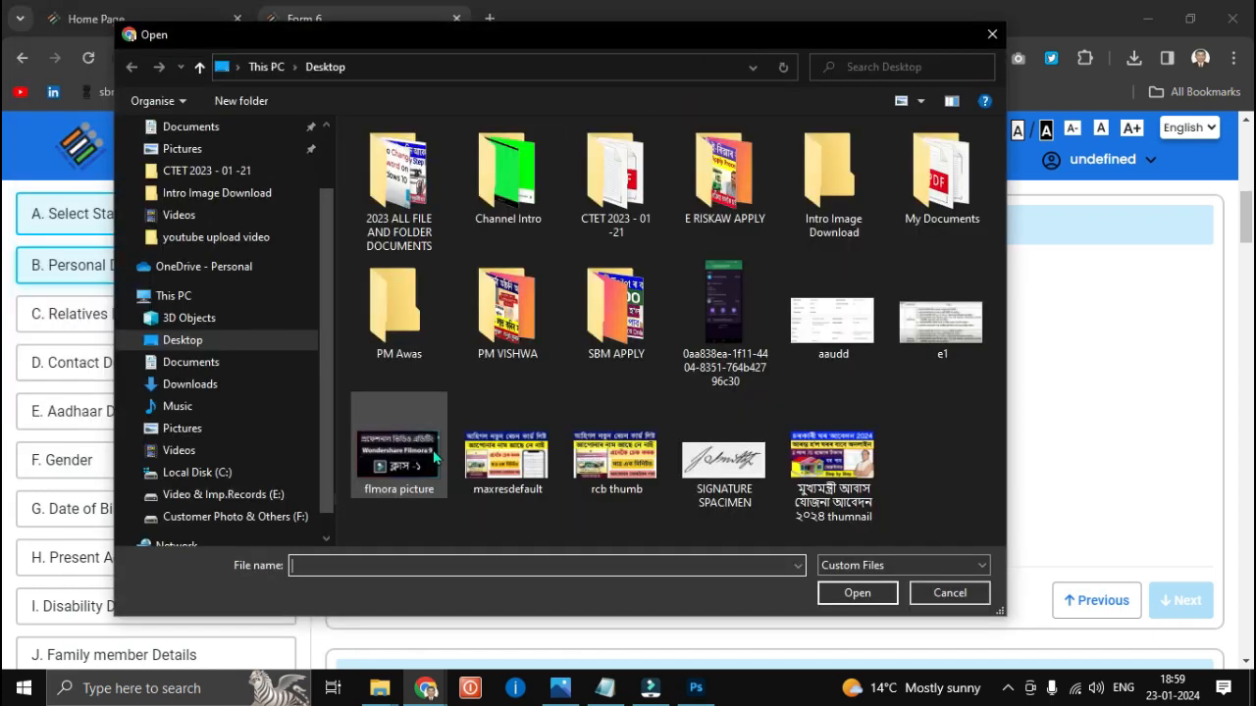
click(949, 592)
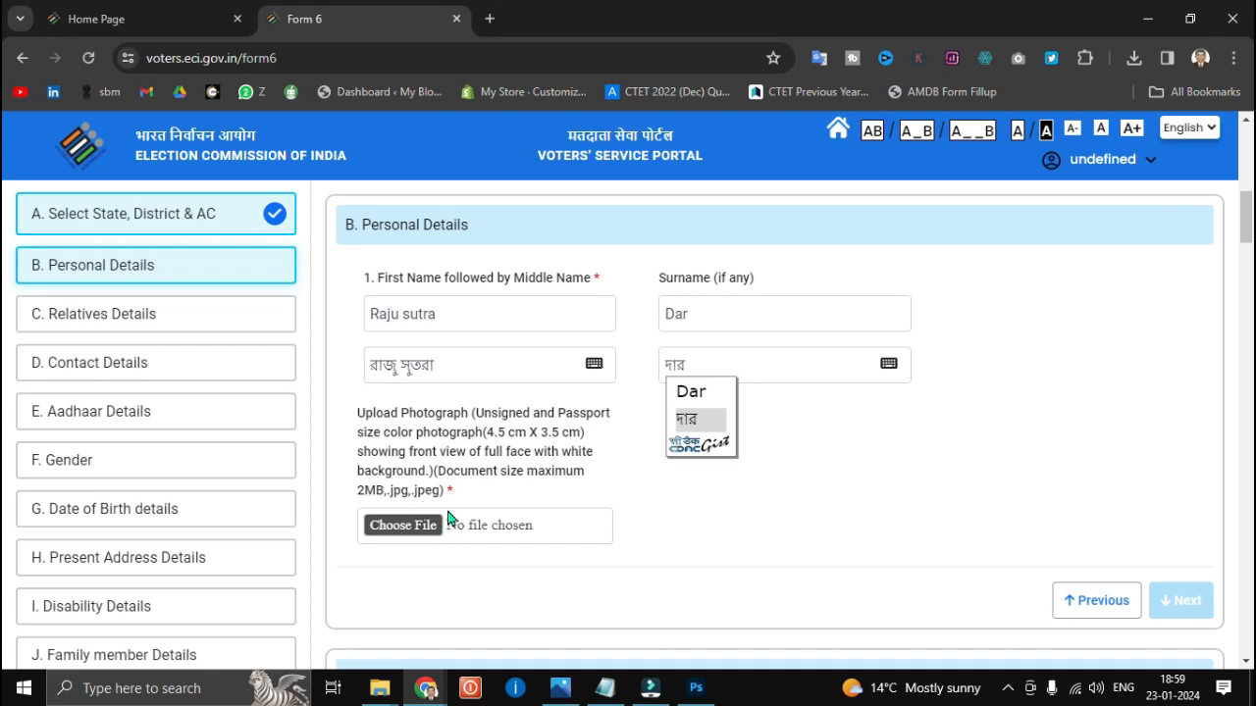
click(402, 530)
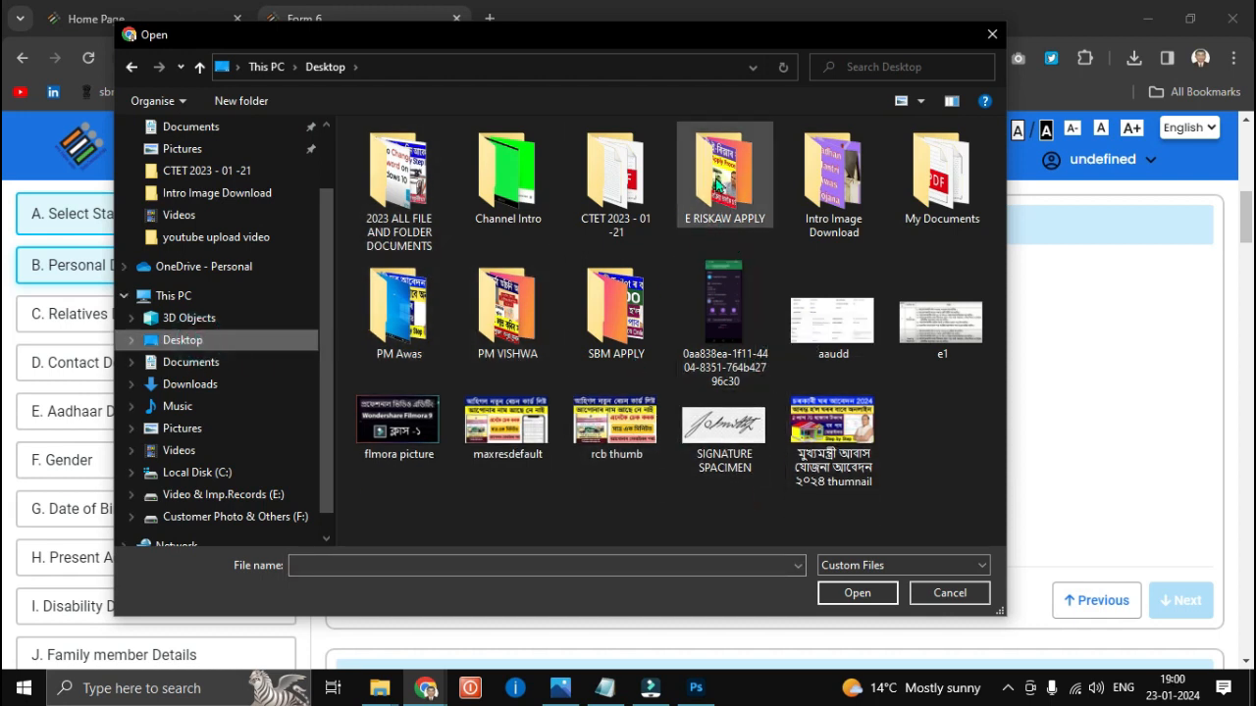
double_click(922, 205)
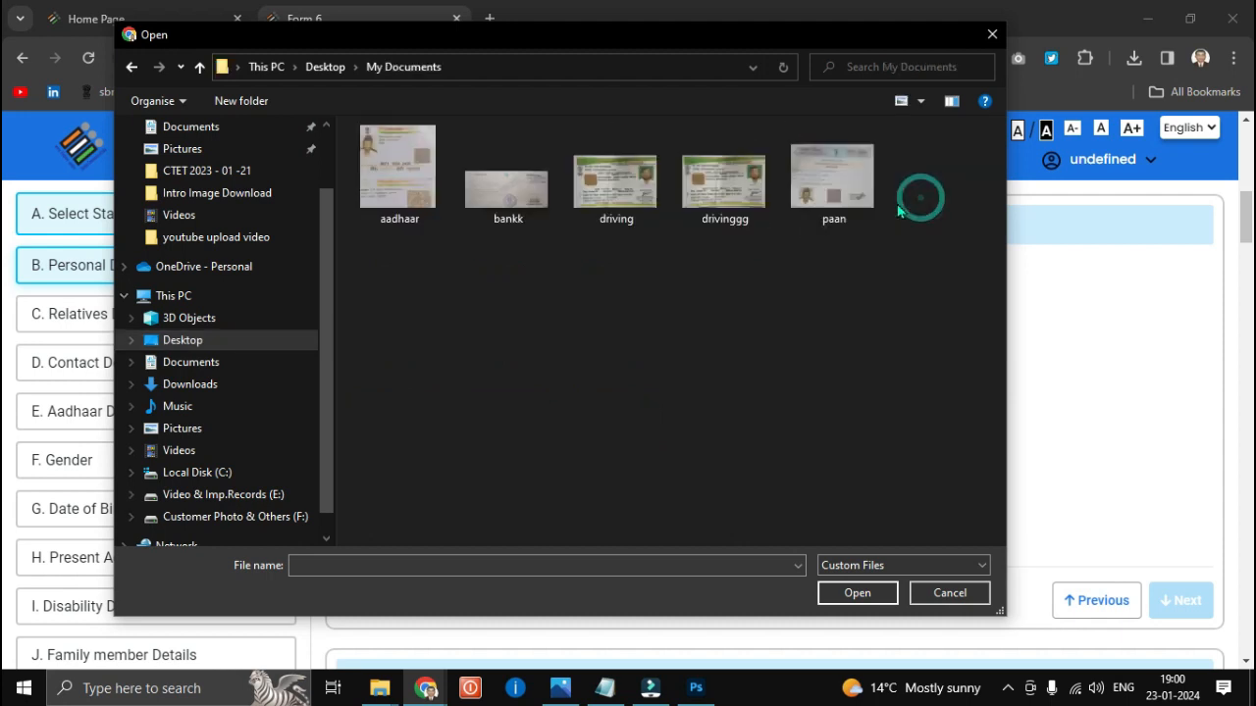
click(721, 212)
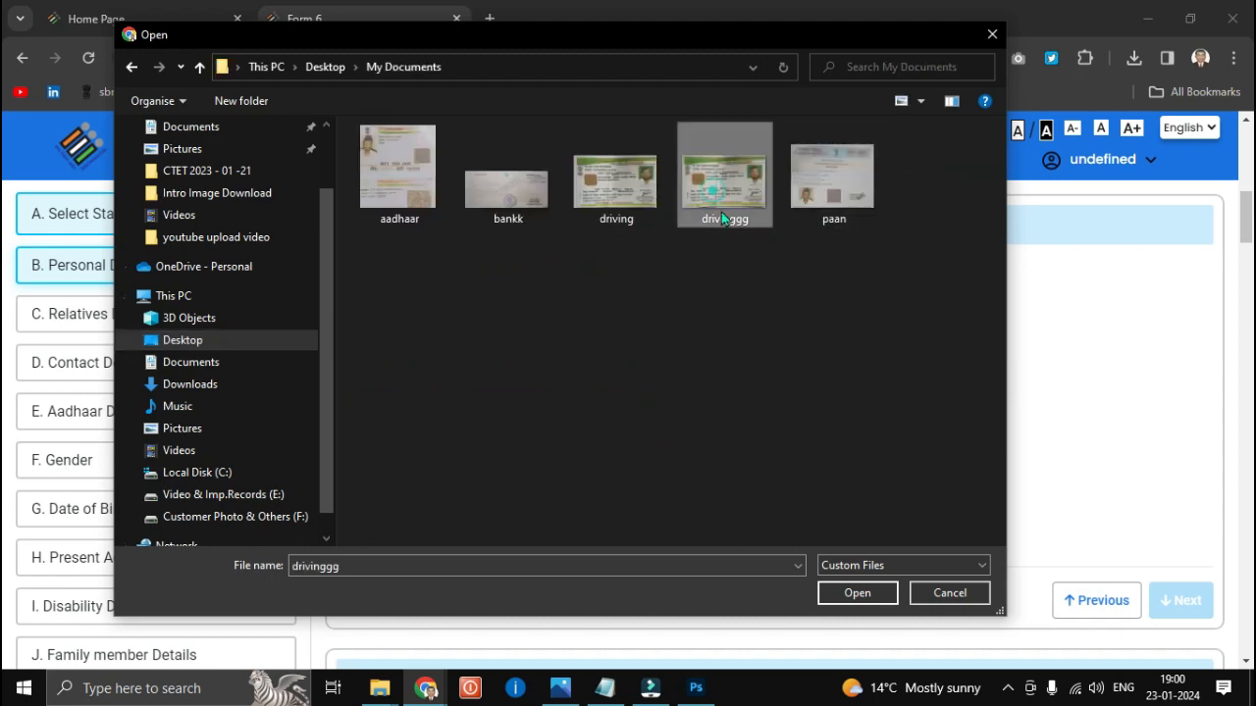
click(857, 595)
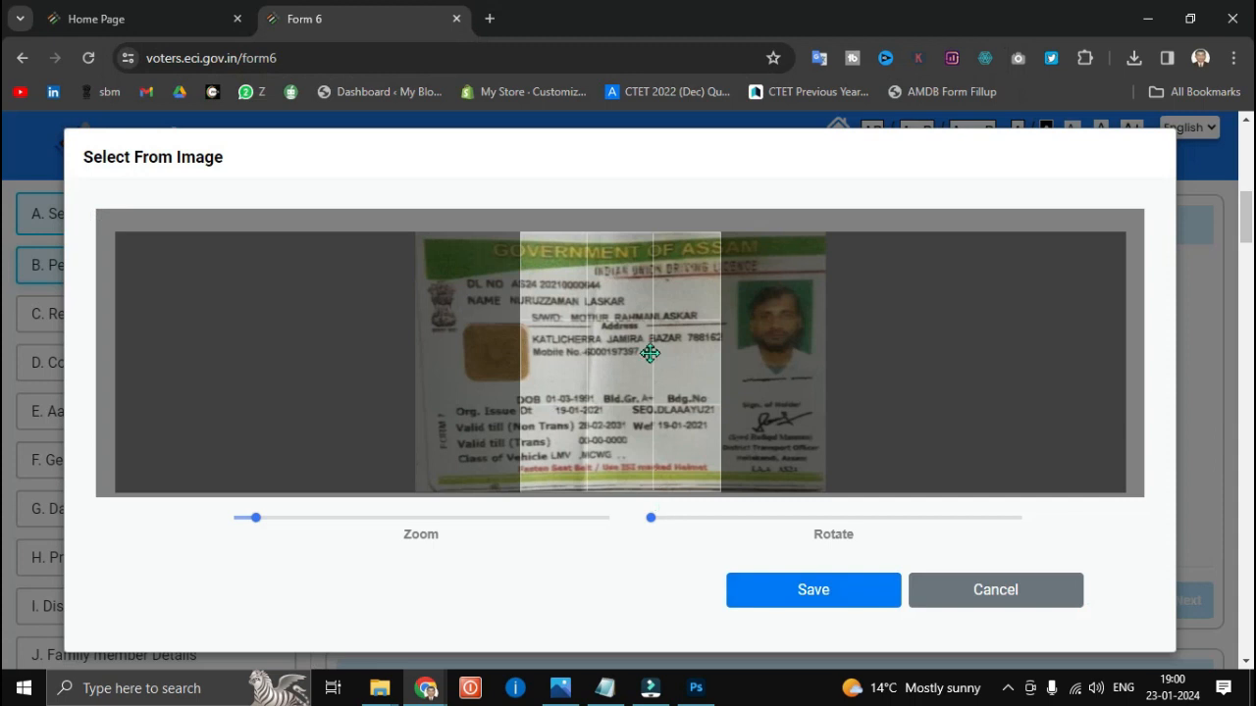
Crop the uploaded photograph around the face, save it, and continue to the Relatives Details section.
drag(649, 353, 545, 355)
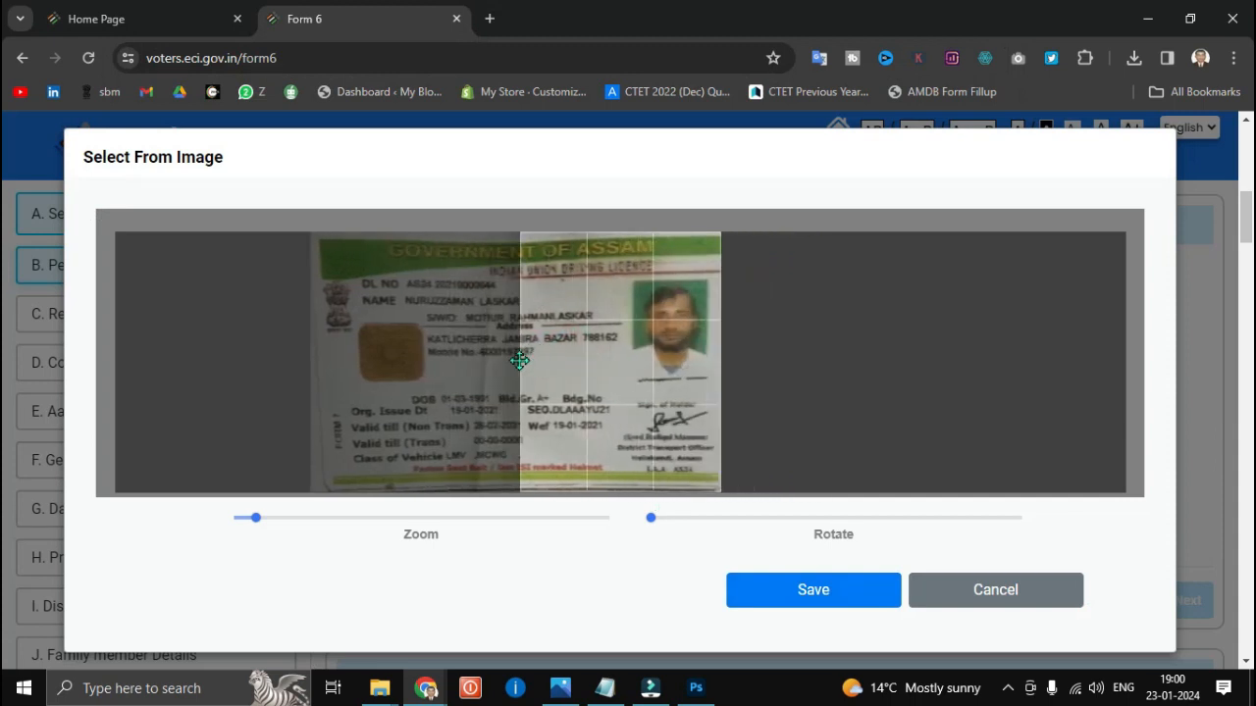
click(822, 594)
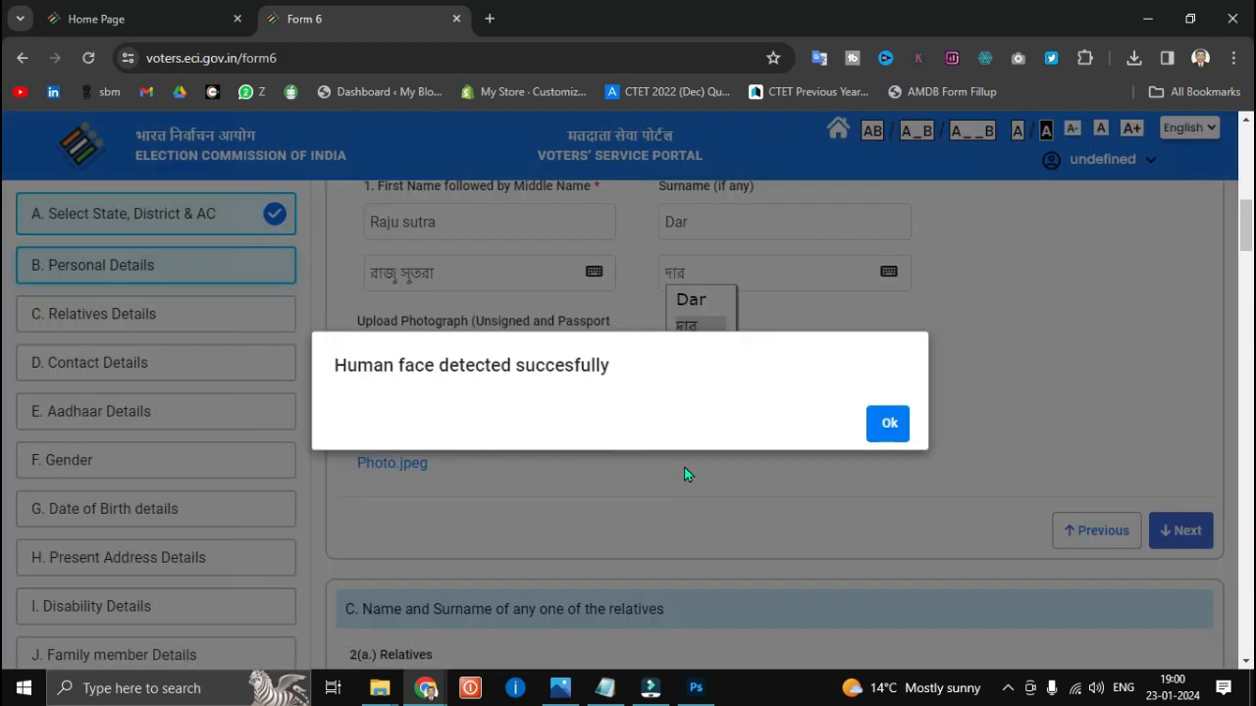
click(889, 424)
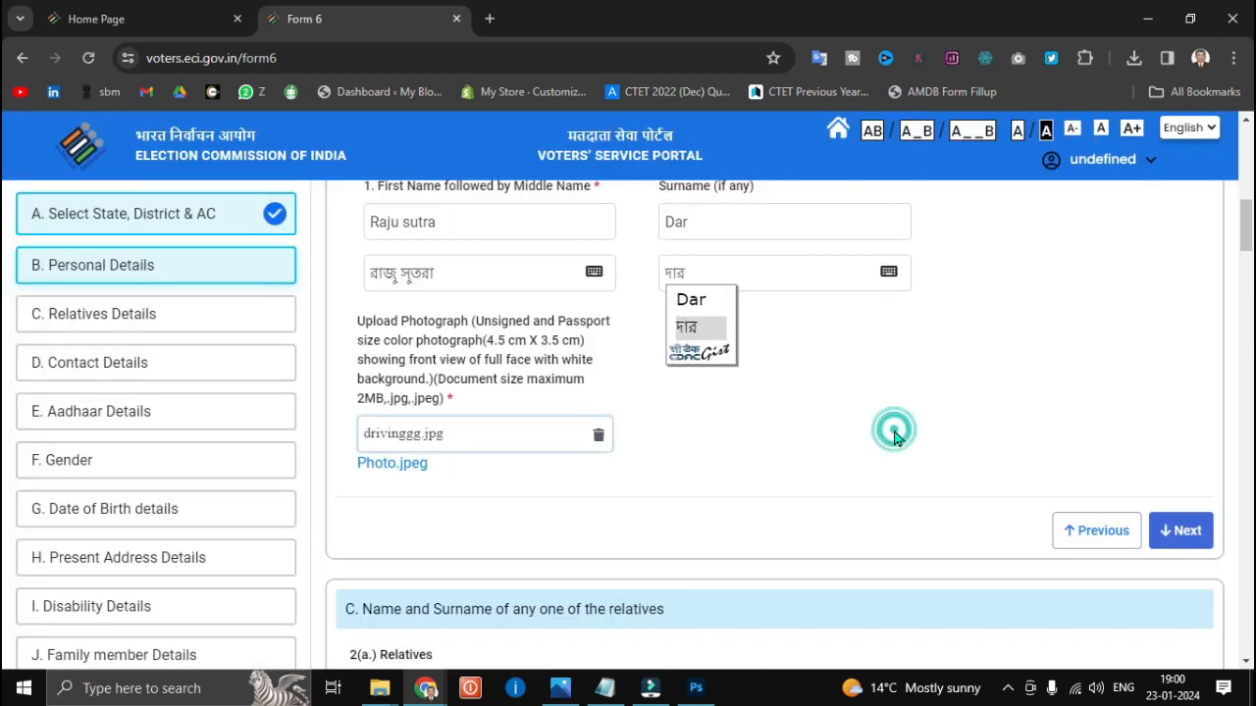
click(1180, 531)
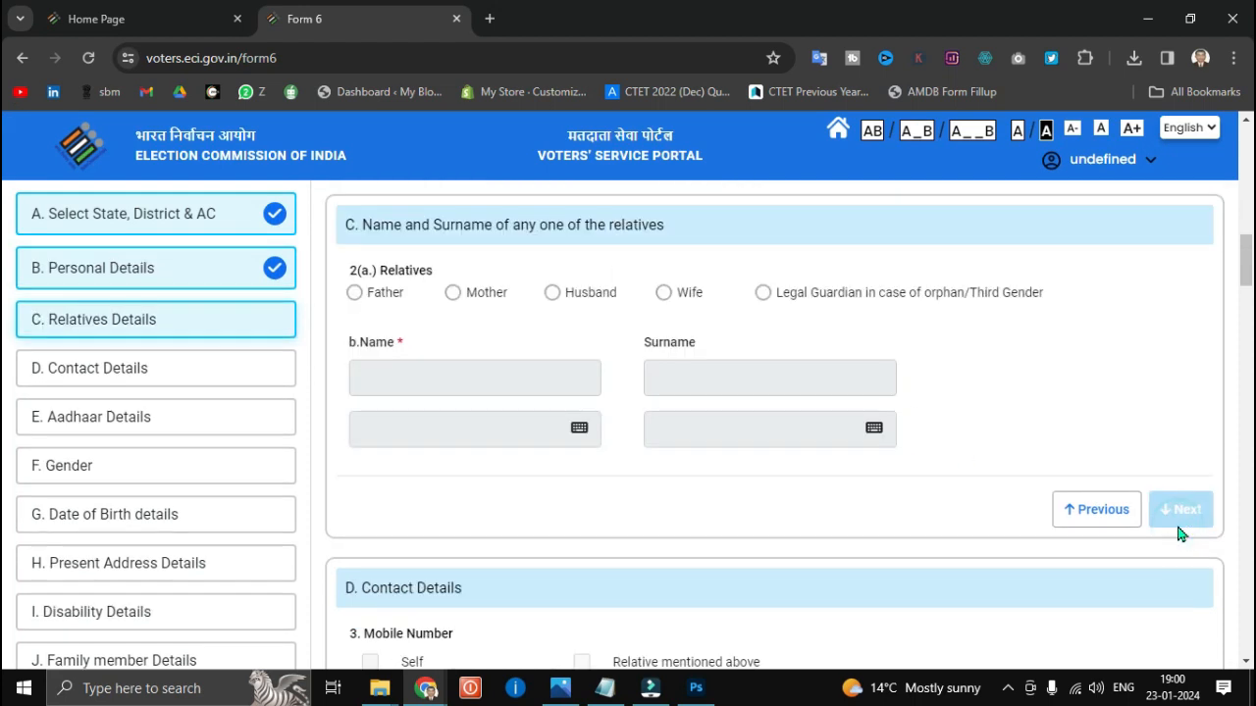
Choose Father as the relative, enter the father's name and surname, and continue to the Contact Details section.
click(355, 295)
click(408, 377)
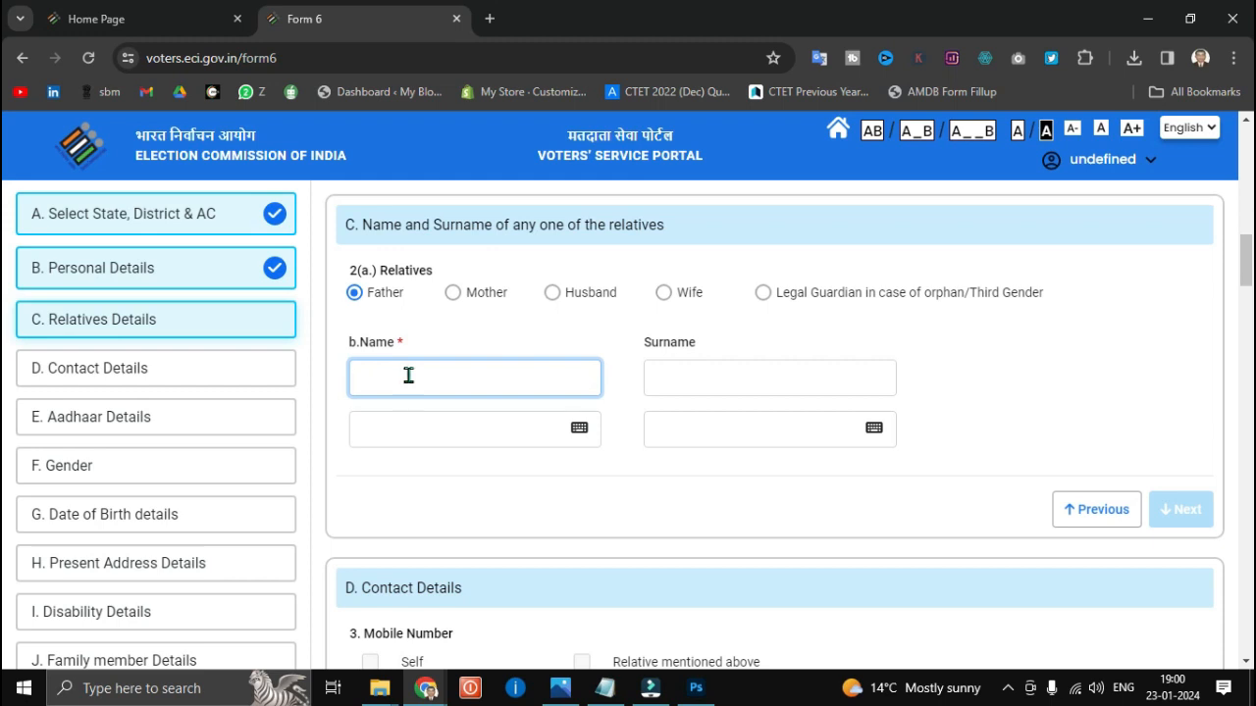
click(707, 379)
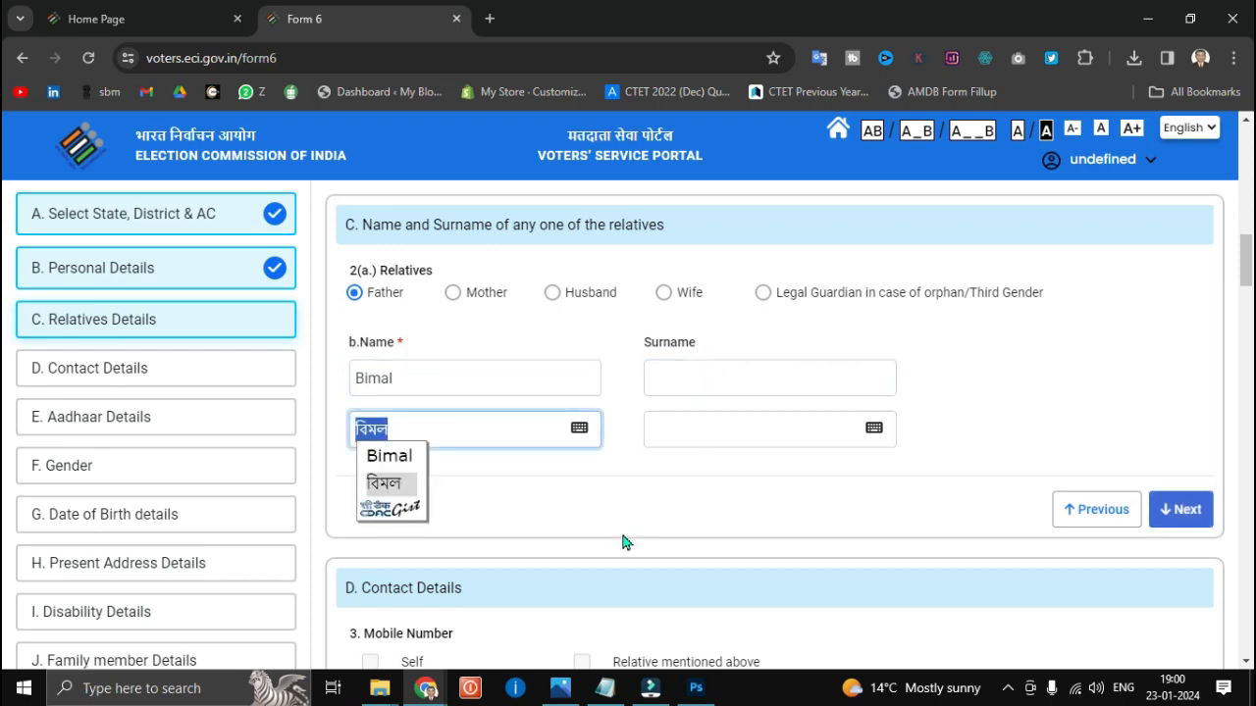
click(687, 374)
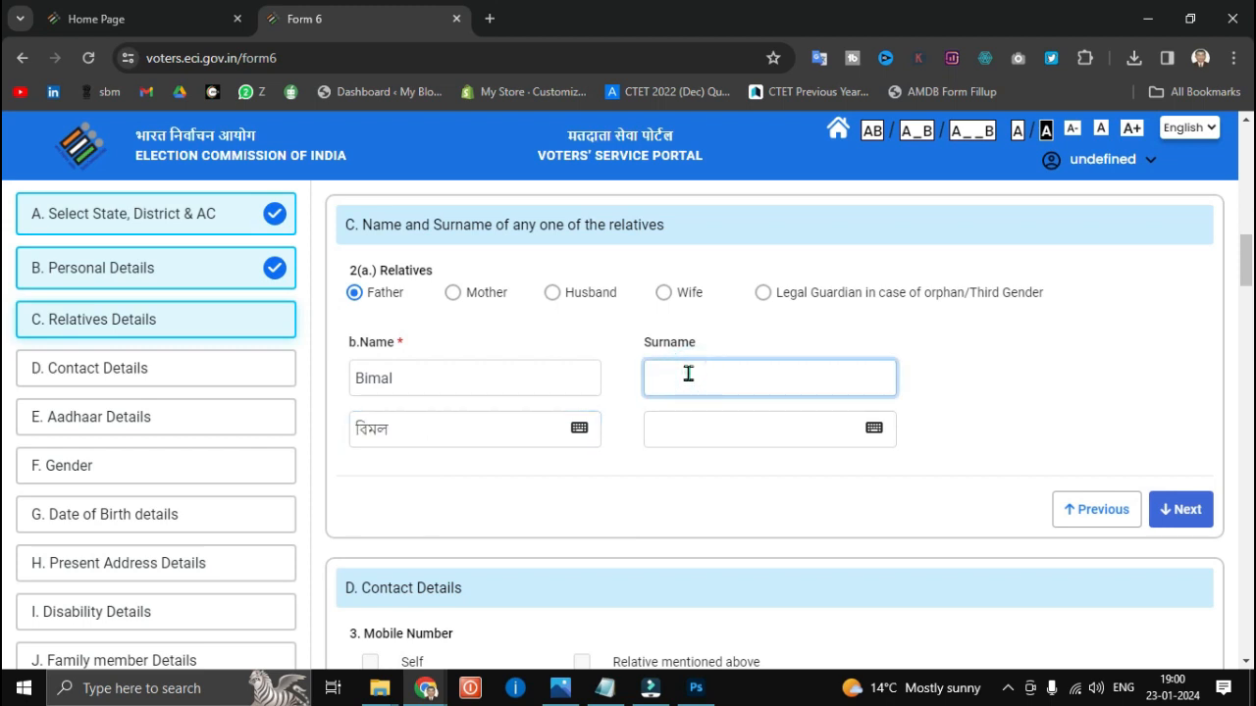
click(1008, 398)
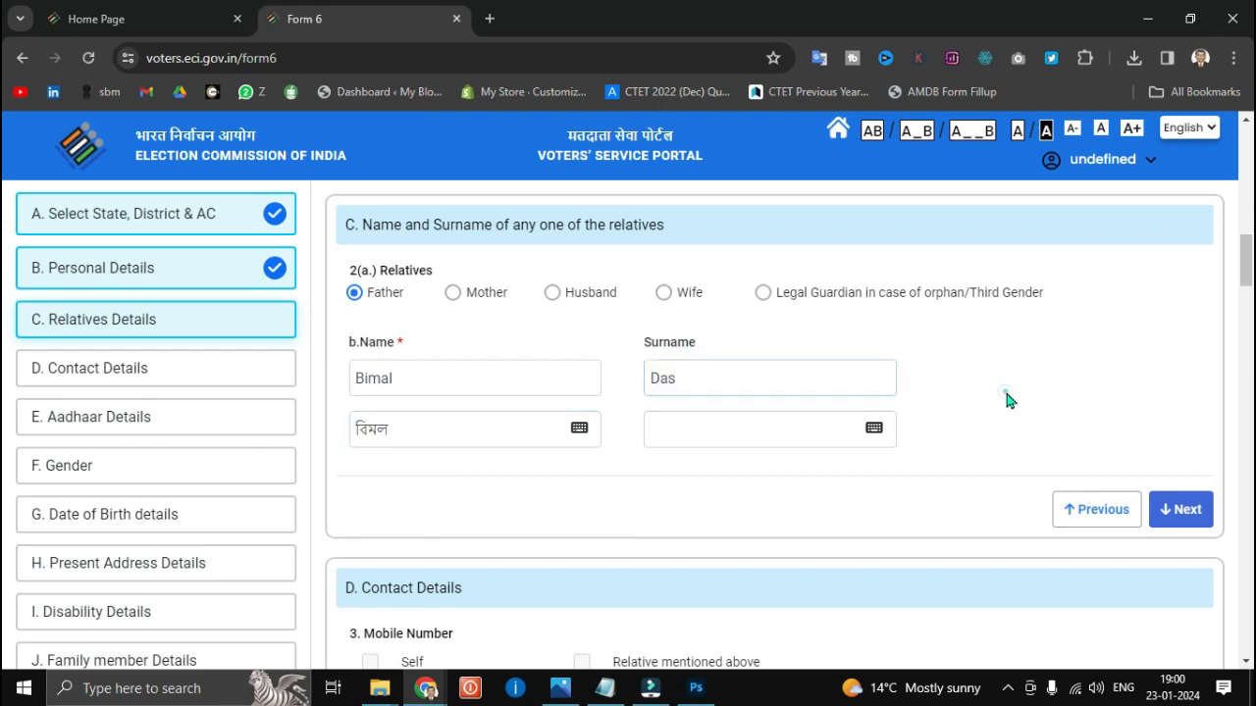
click(1186, 511)
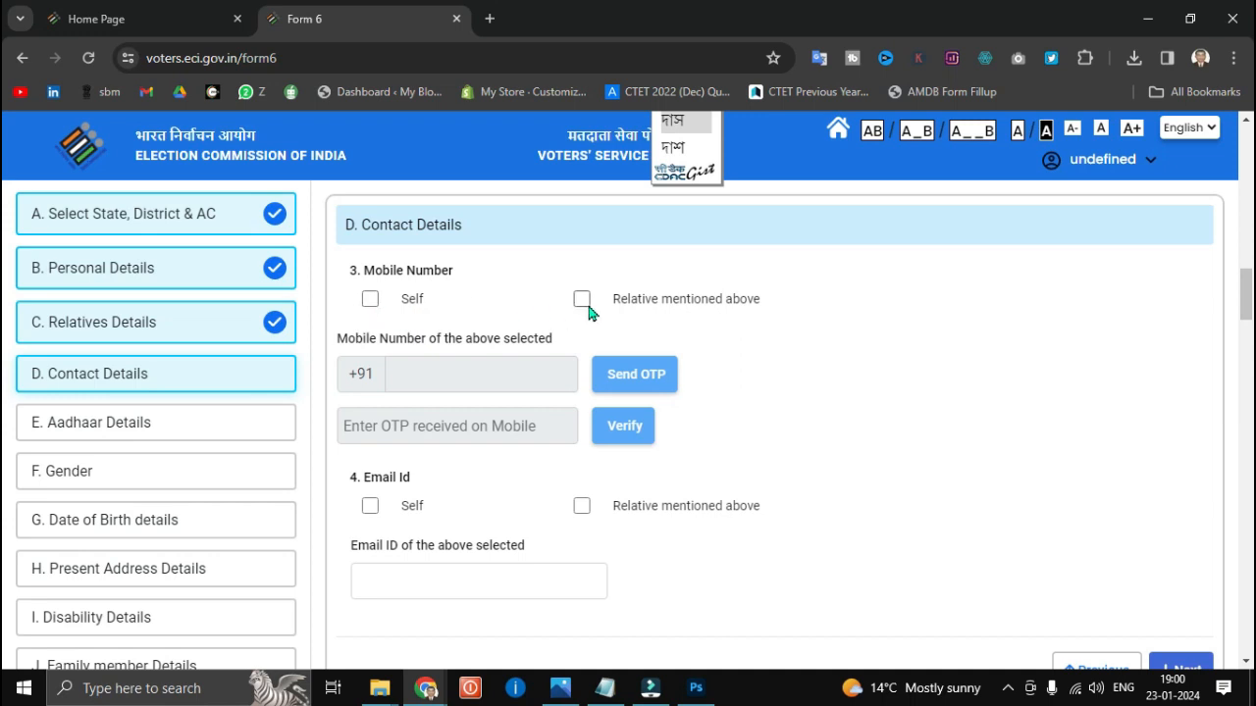
Mark the mobile number as Self and fill in the applicant's mobile number from the first saved Assam address entry.
click(371, 299)
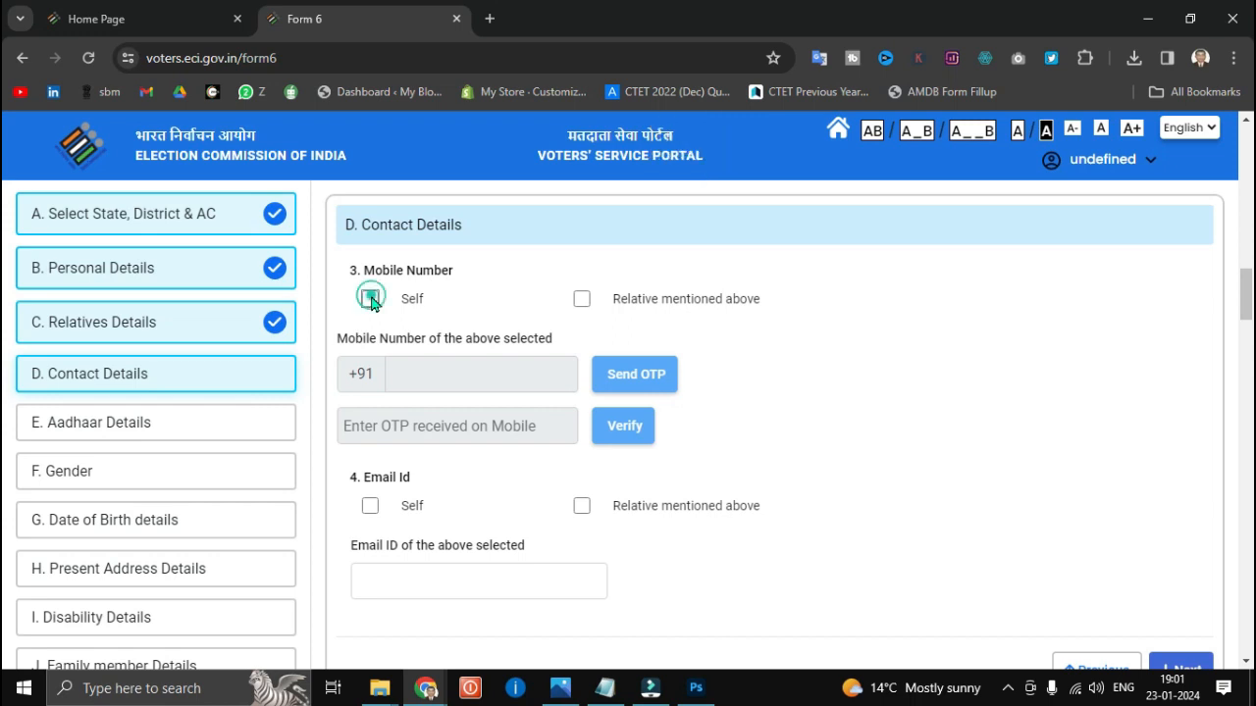
click(438, 383)
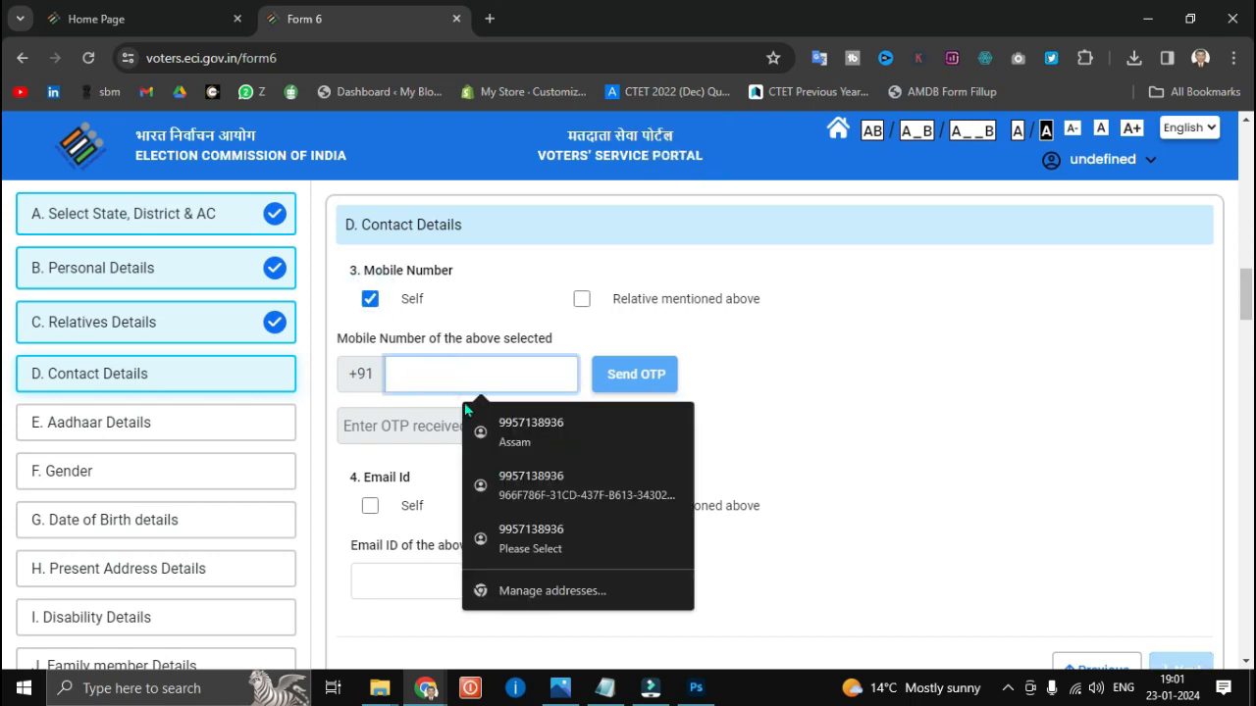
click(513, 432)
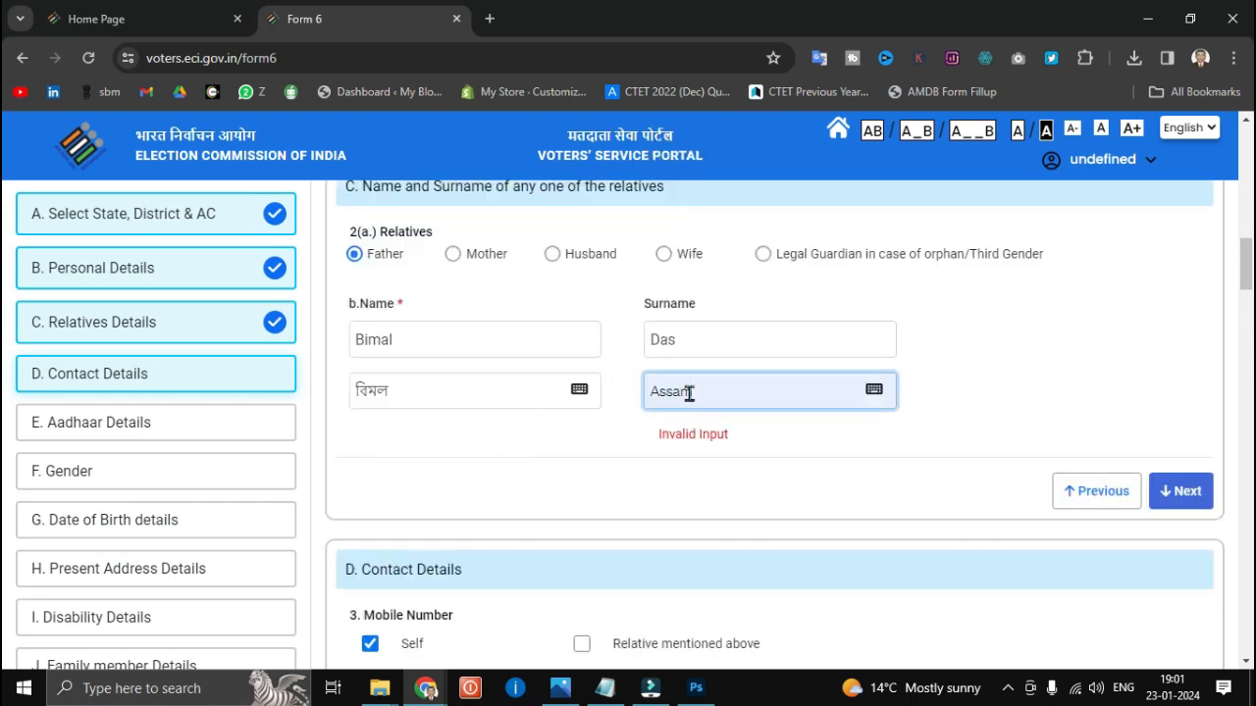
Delete the wrongly autofilled text Assam from the father's regional-language surname field.
click(720, 395)
drag(720, 395, 647, 389)
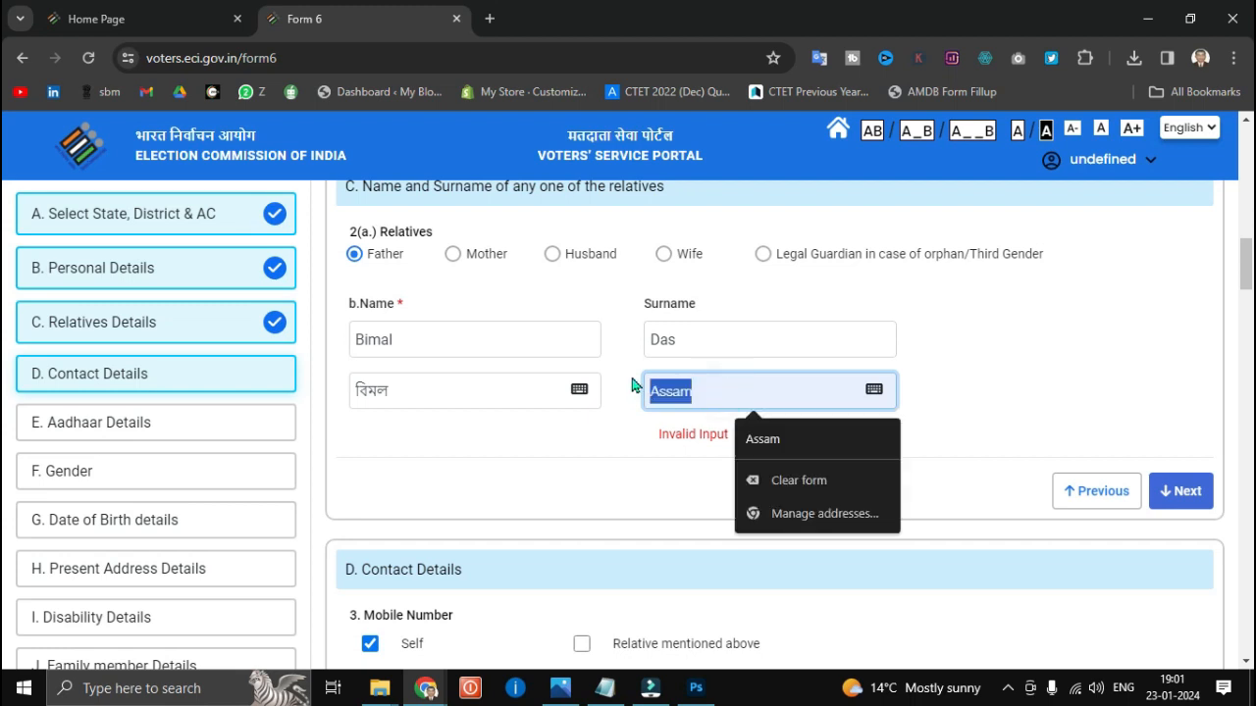
key(BackSpace)
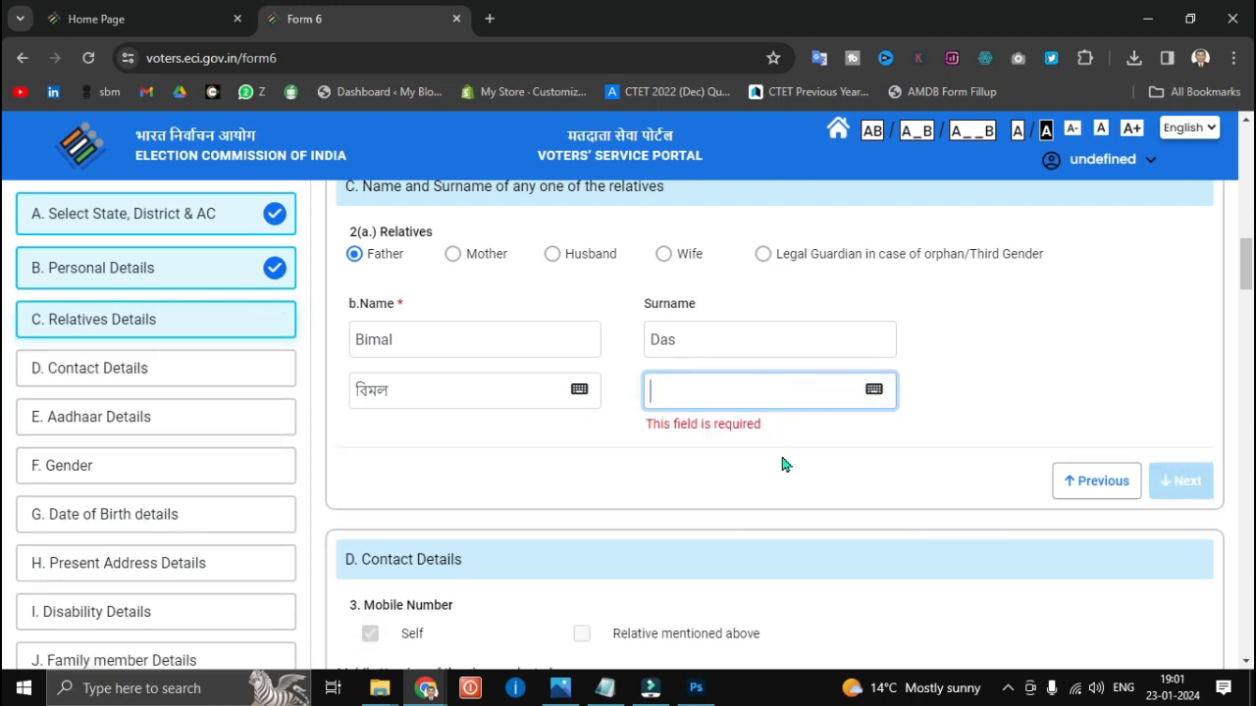
click(864, 450)
click(1043, 358)
scroll(713, 362, up, 1)
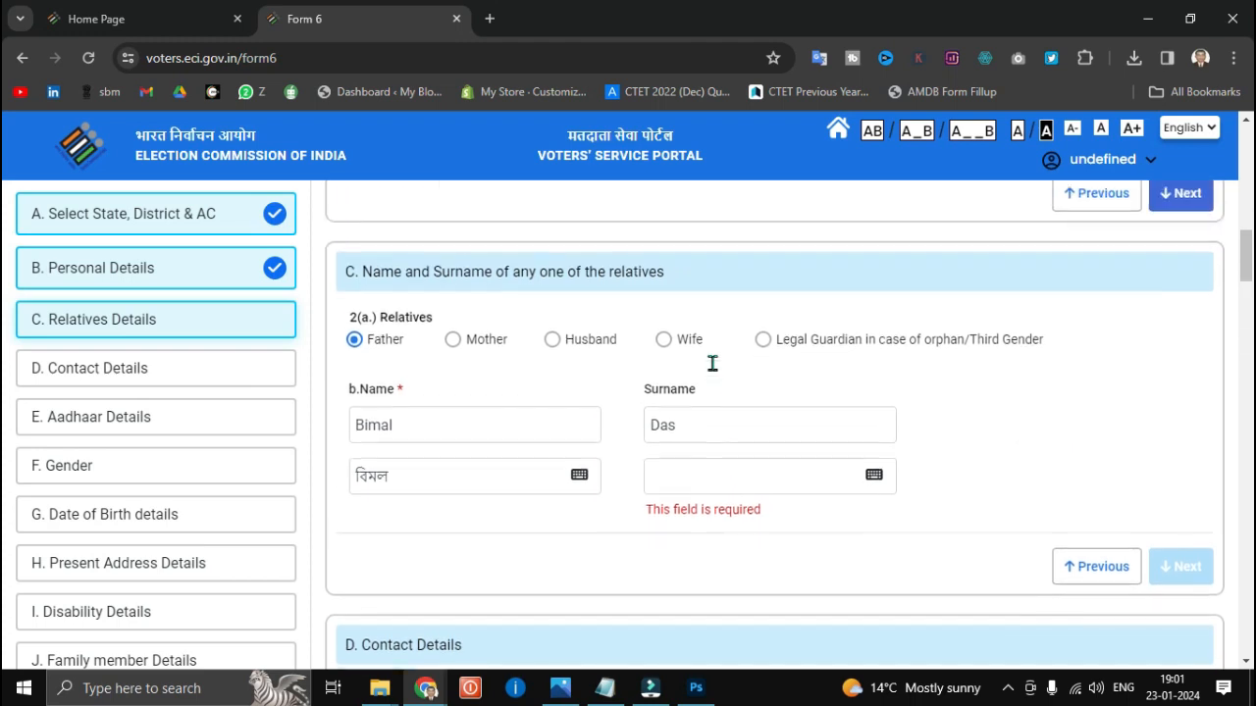
Request an OTP for the mobile number in Contact Details, enter the received OTP and verify it.
scroll(676, 396, down, 1)
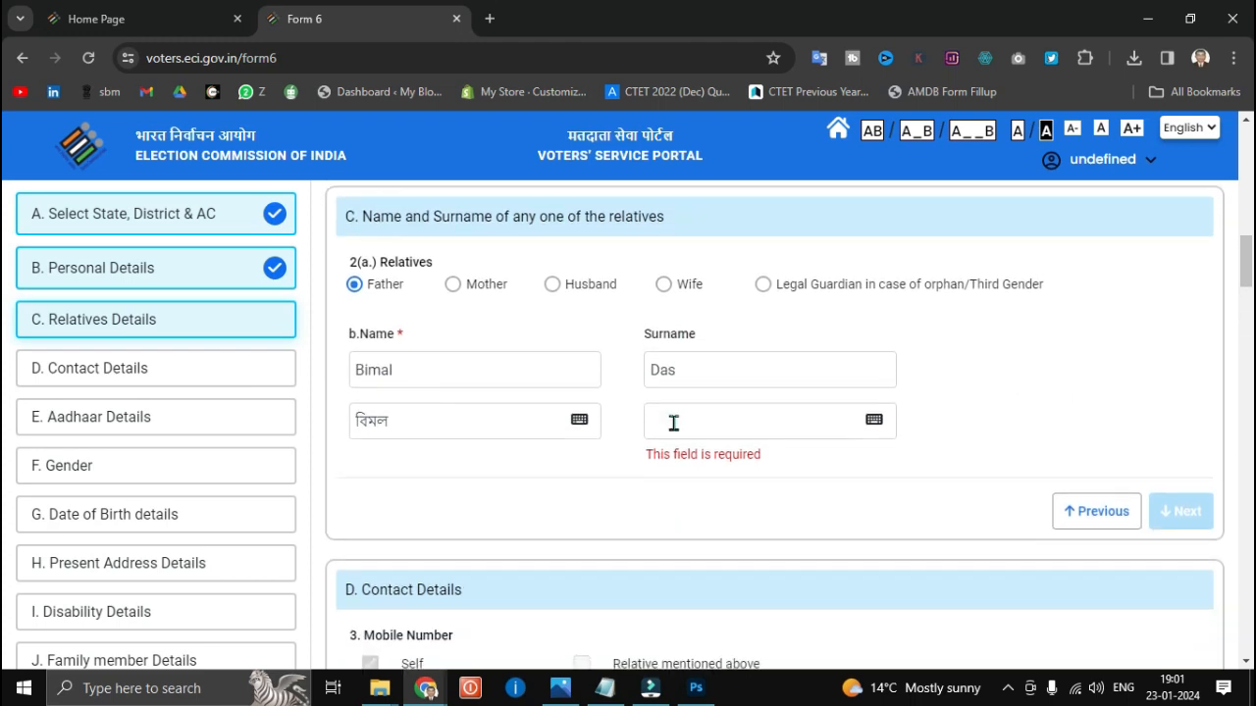
scroll(674, 432, down, 1)
scroll(667, 461, down, 2)
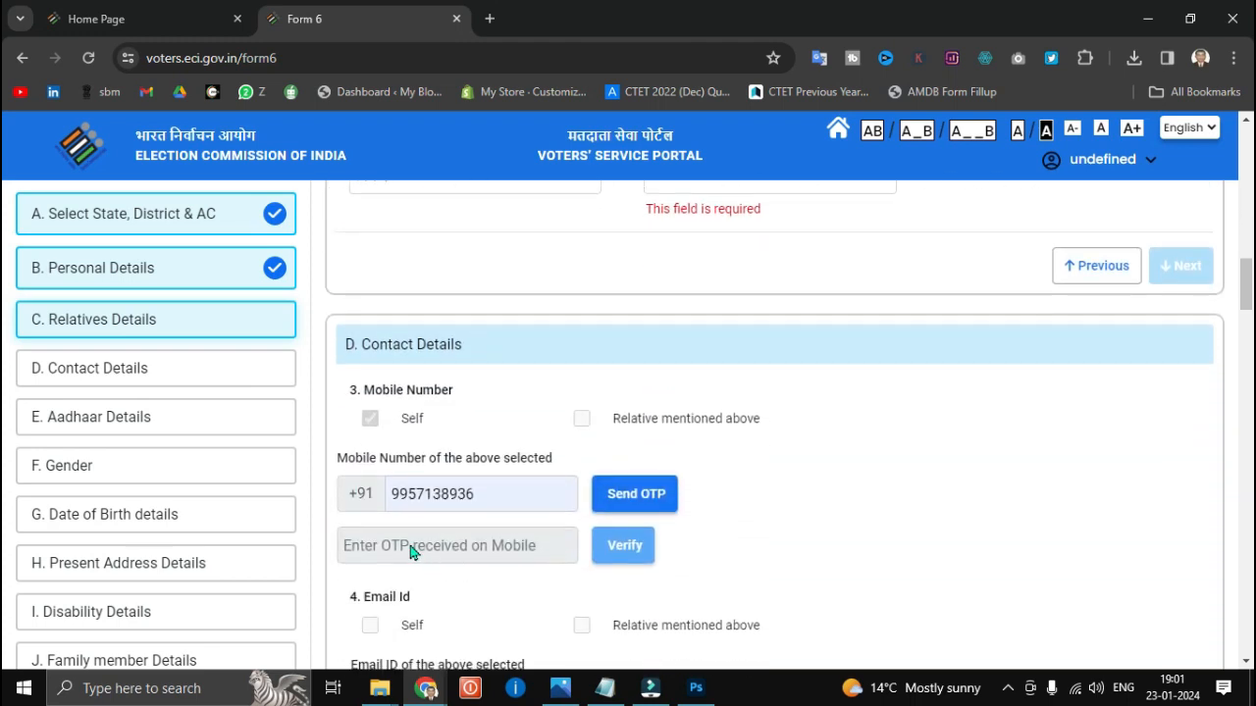
click(410, 547)
scroll(540, 548, down, 1)
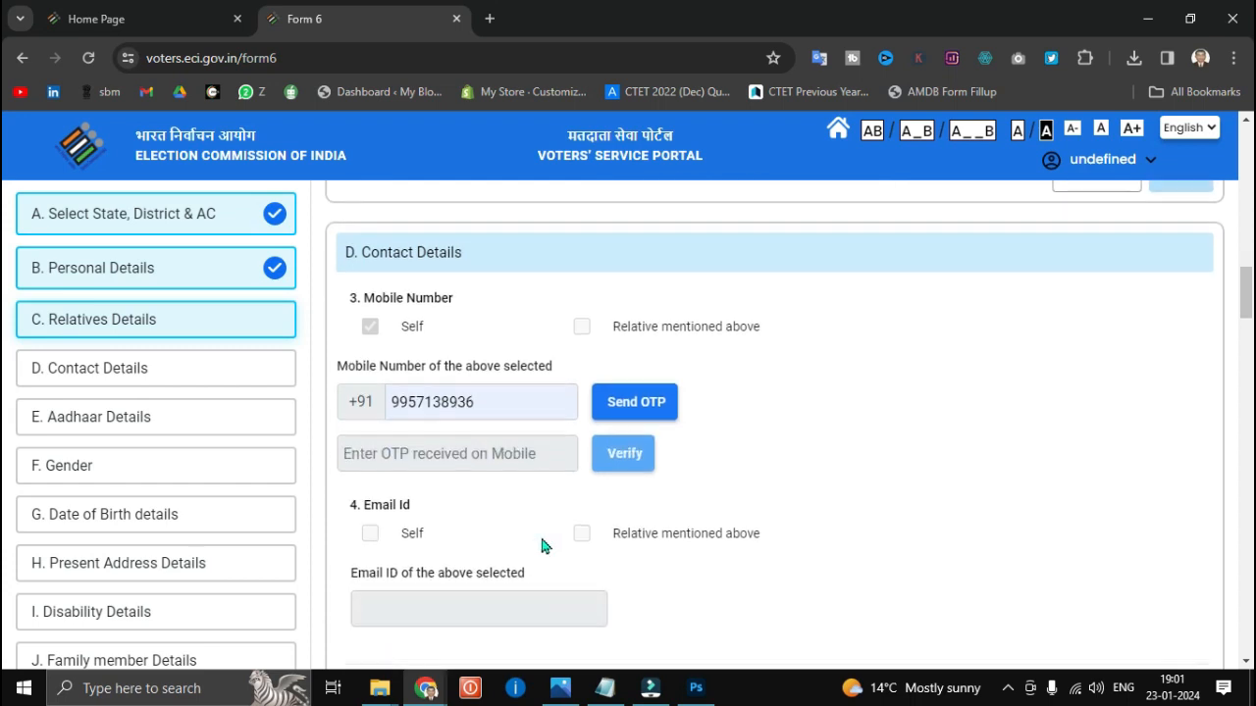
click(629, 403)
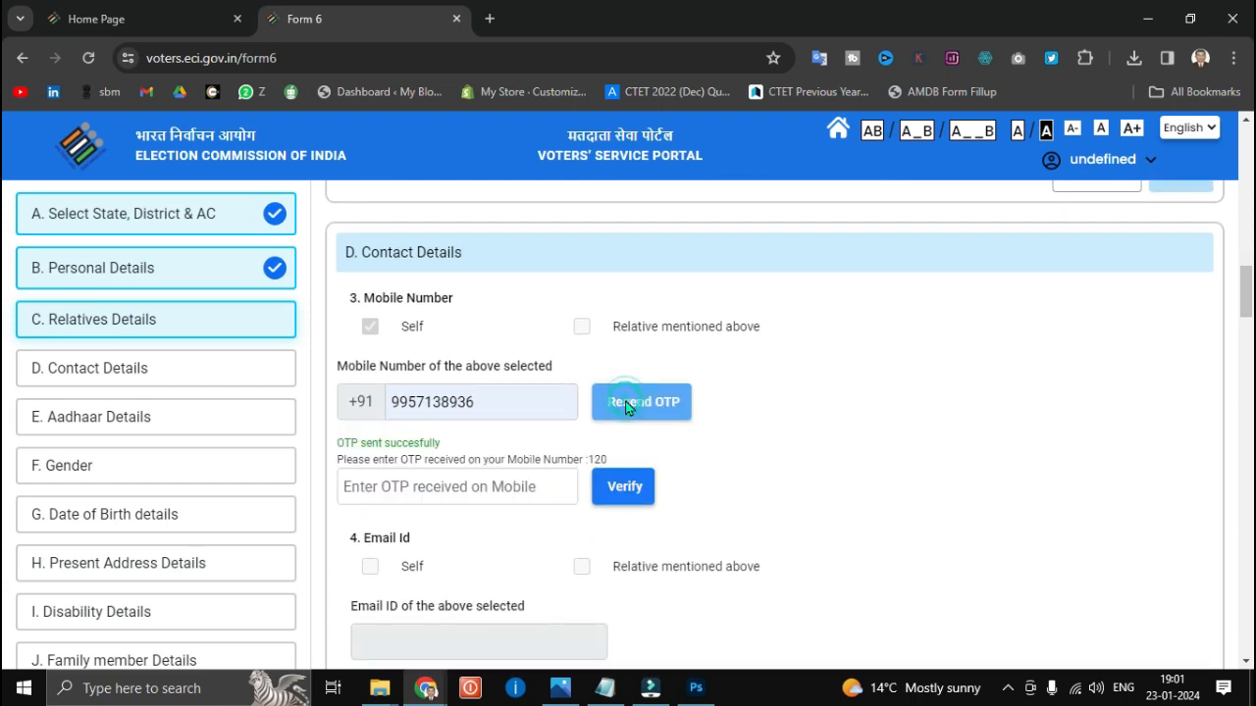
click(383, 490)
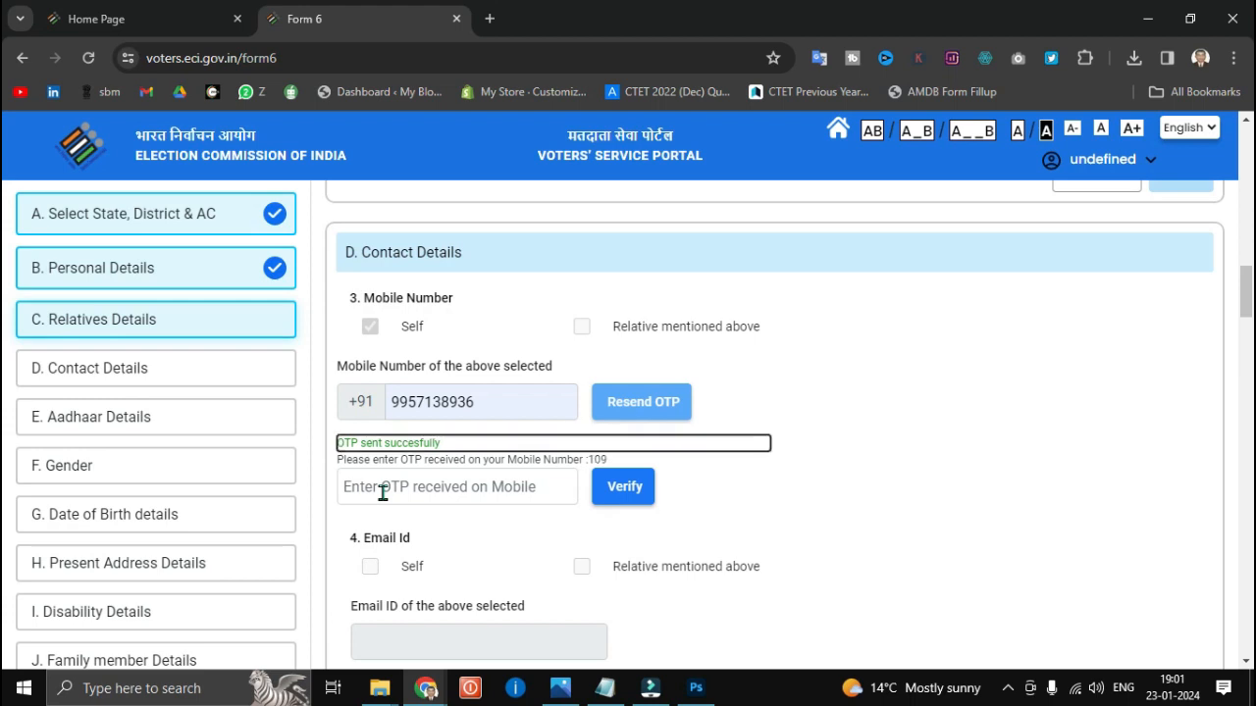
click(409, 490)
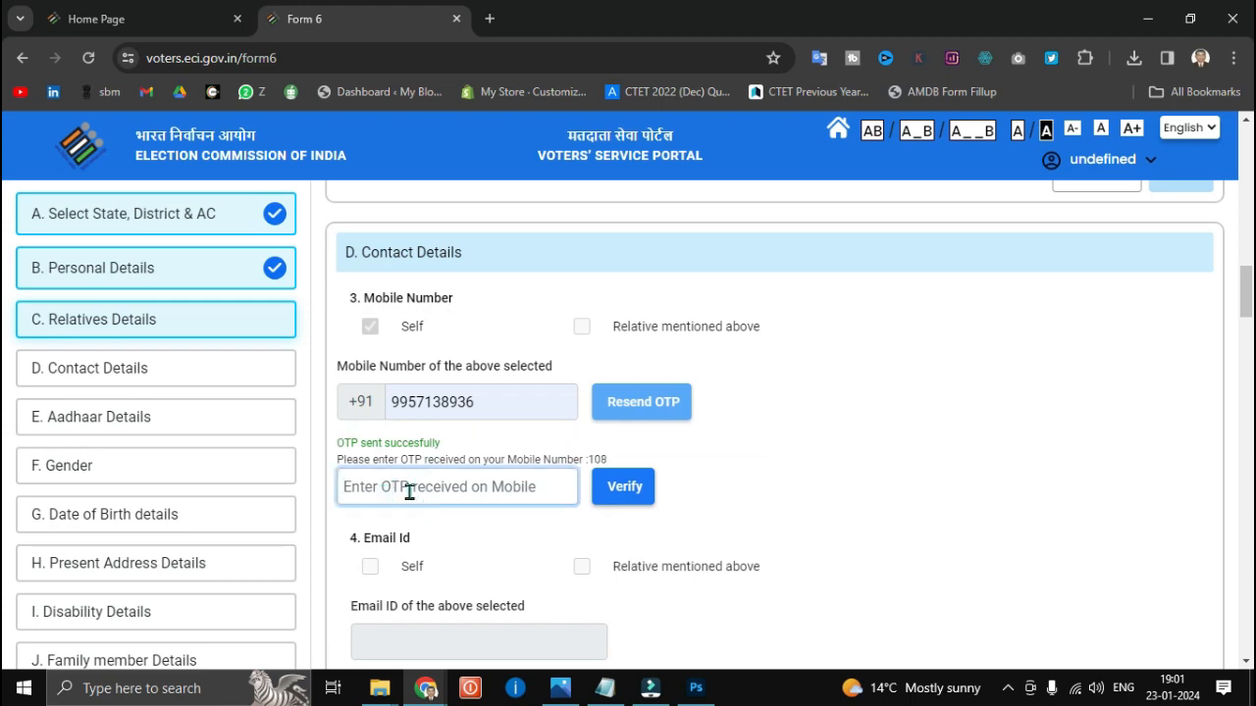
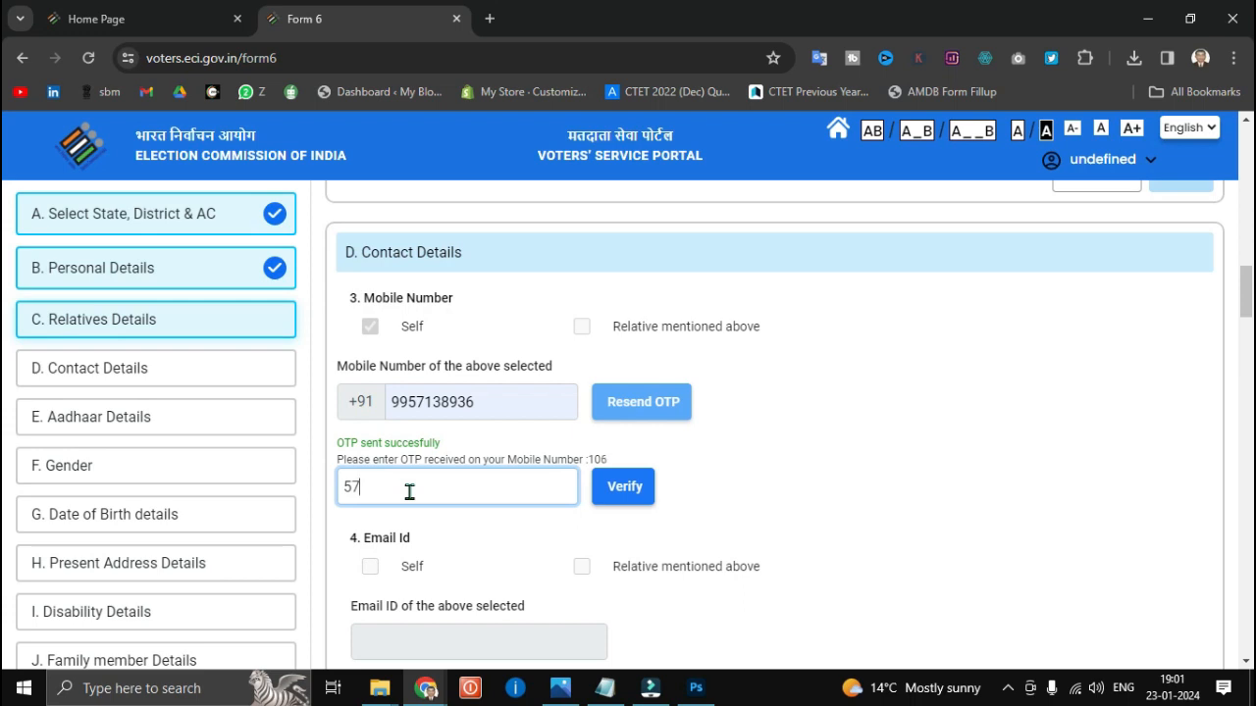
click(628, 485)
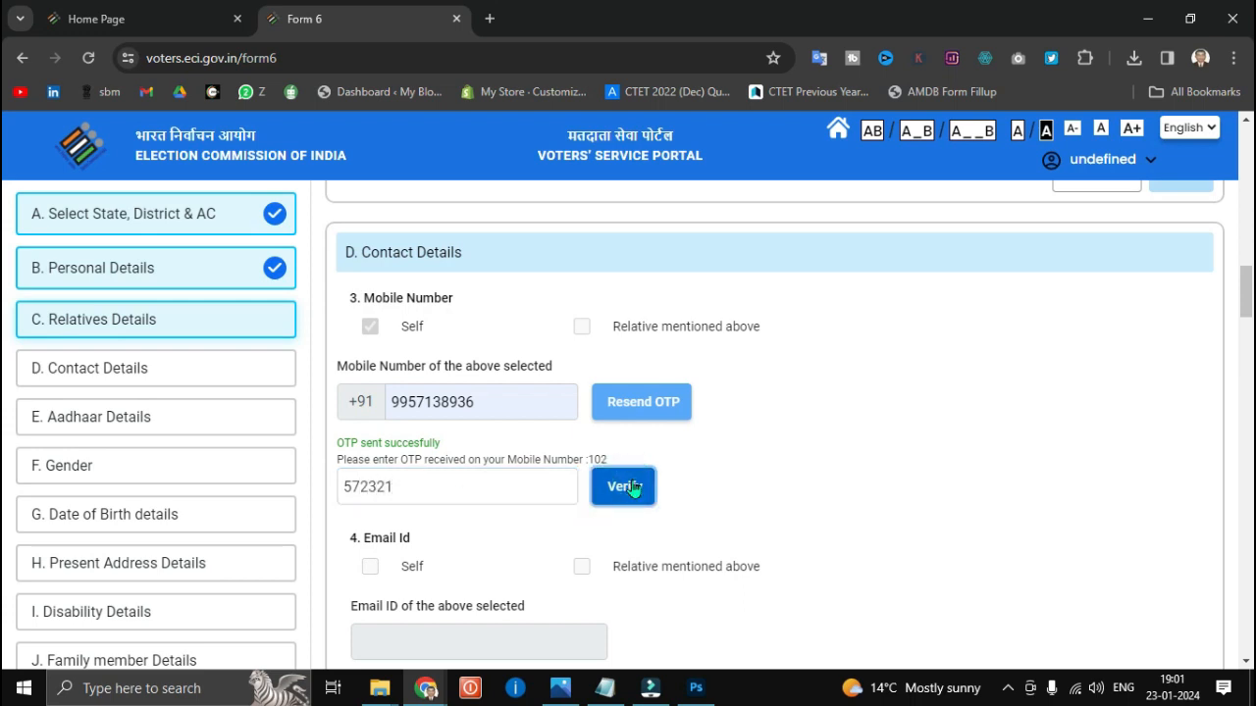
scroll(574, 533, down, 2)
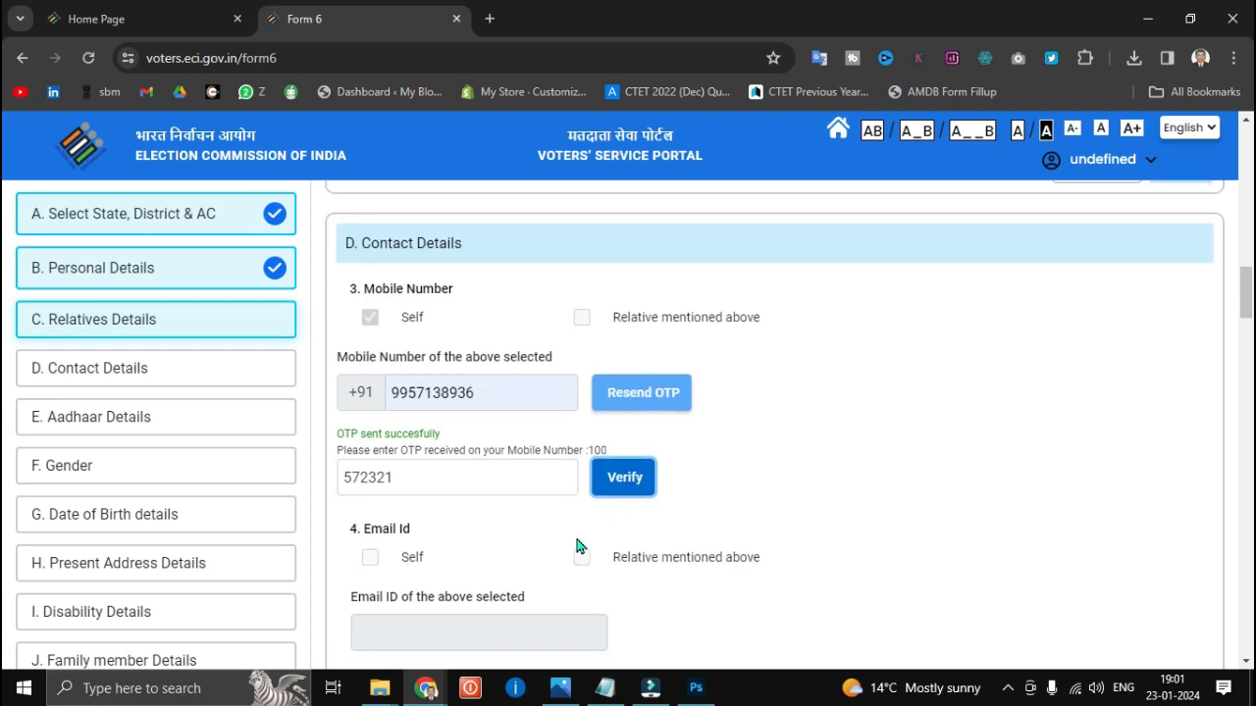
scroll(490, 481, down, 1)
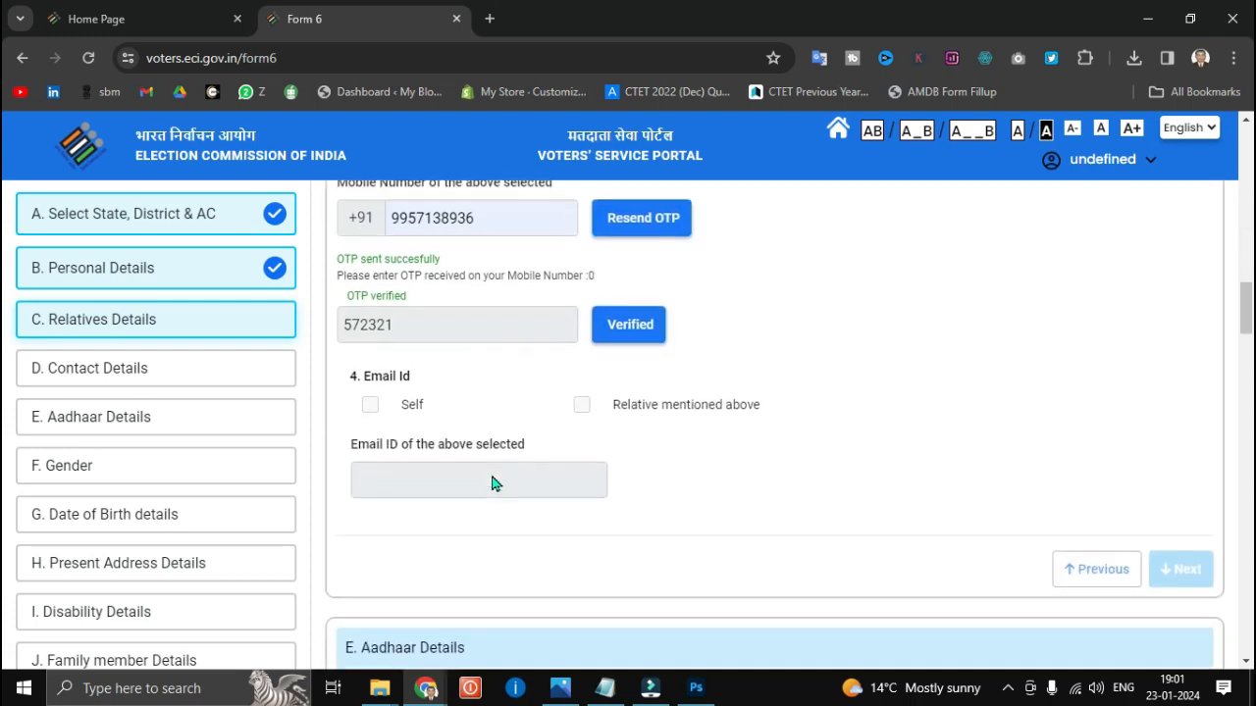
scroll(670, 497, up, 2)
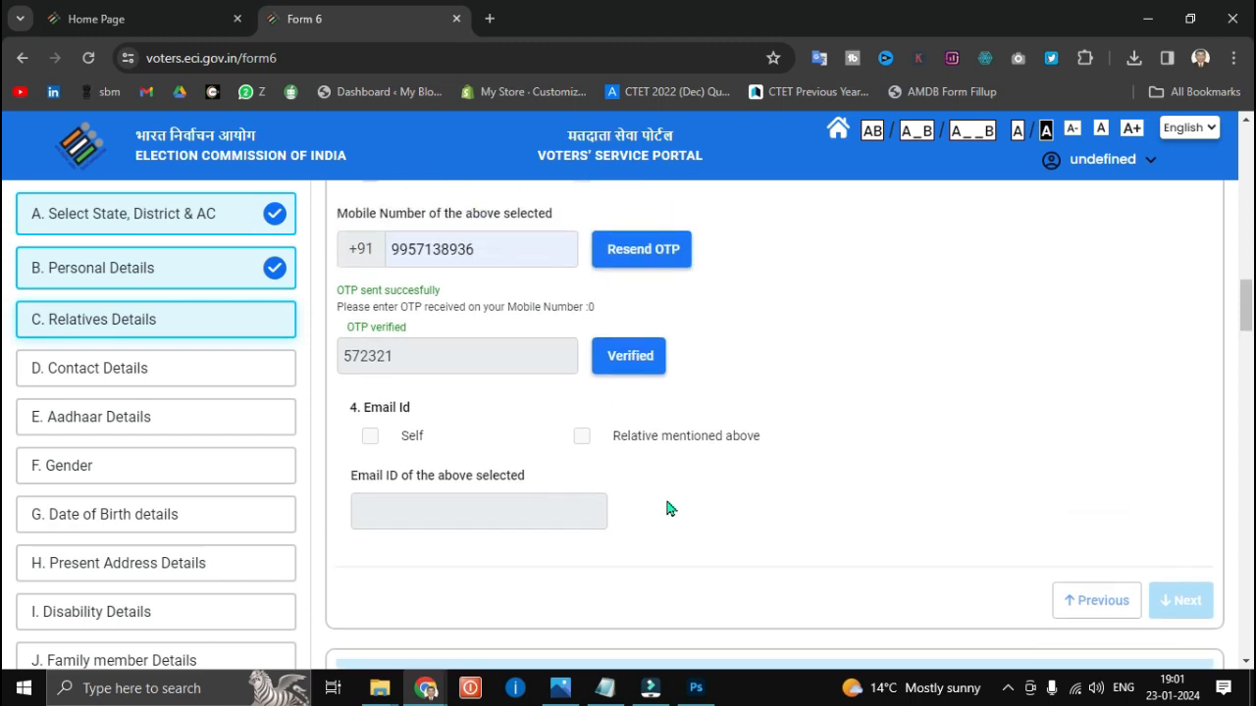
scroll(620, 469, down, 1)
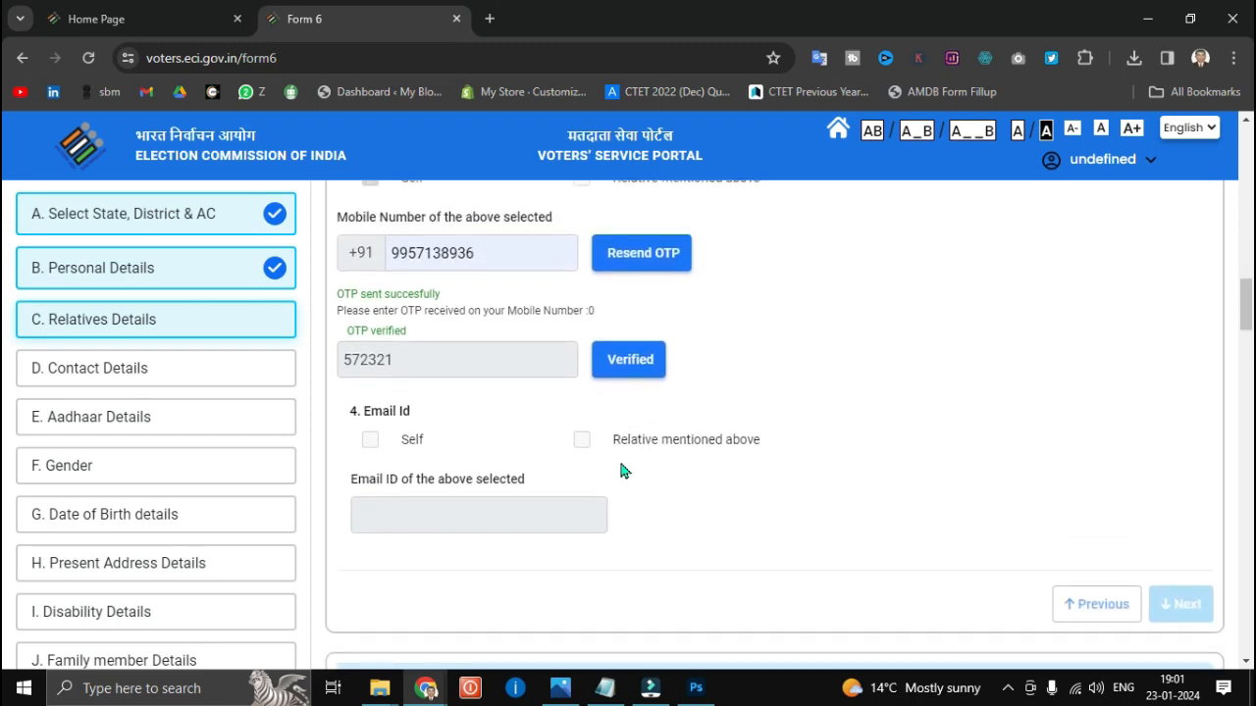
scroll(620, 469, down, 1)
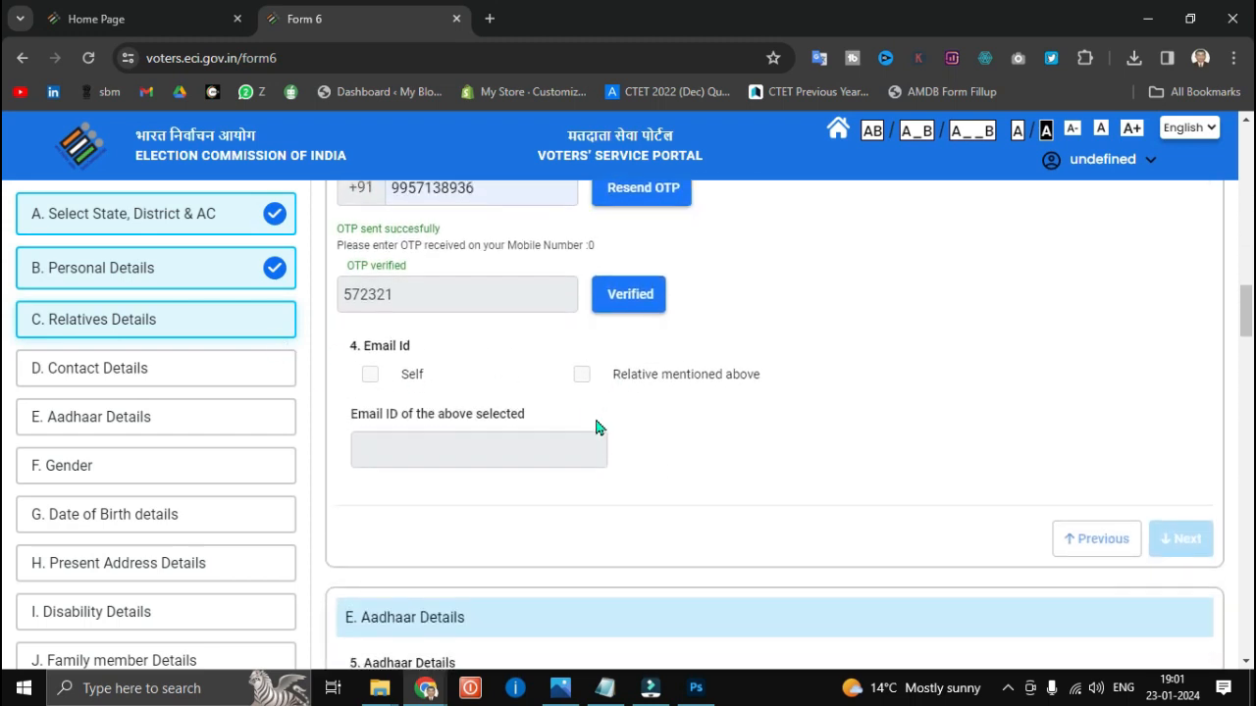
scroll(782, 494, down, 1)
scroll(789, 484, up, 1)
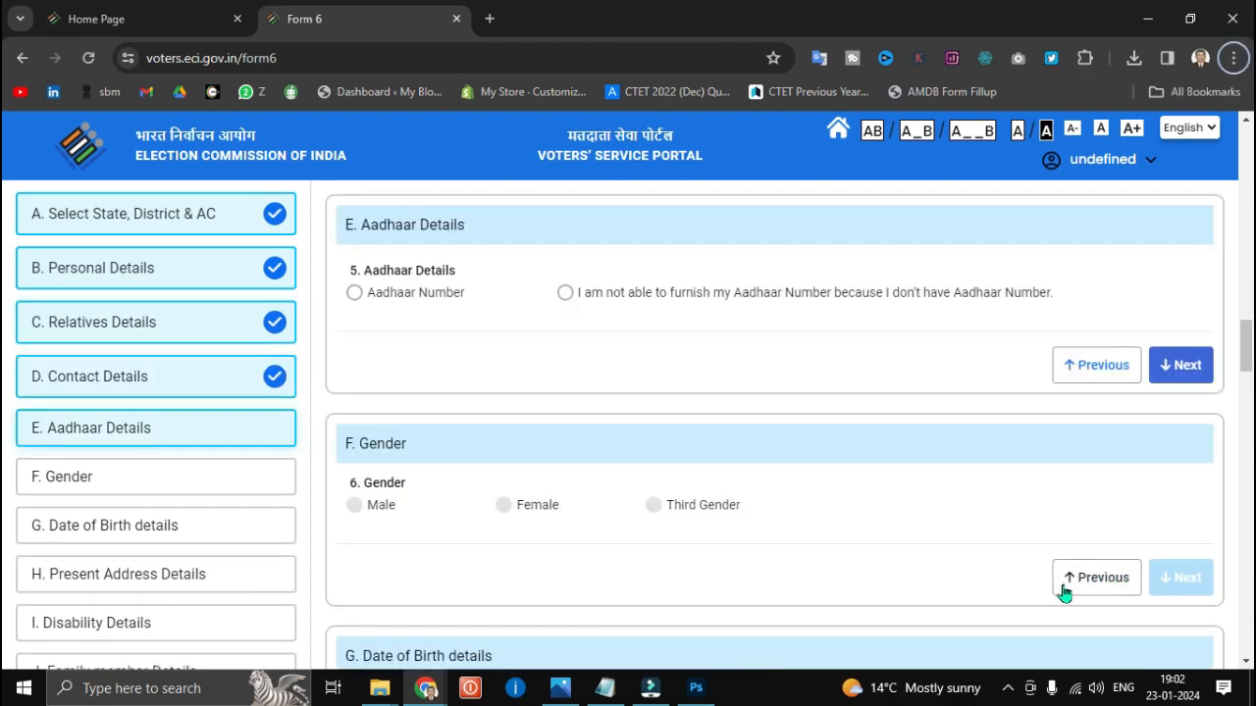
click(354, 292)
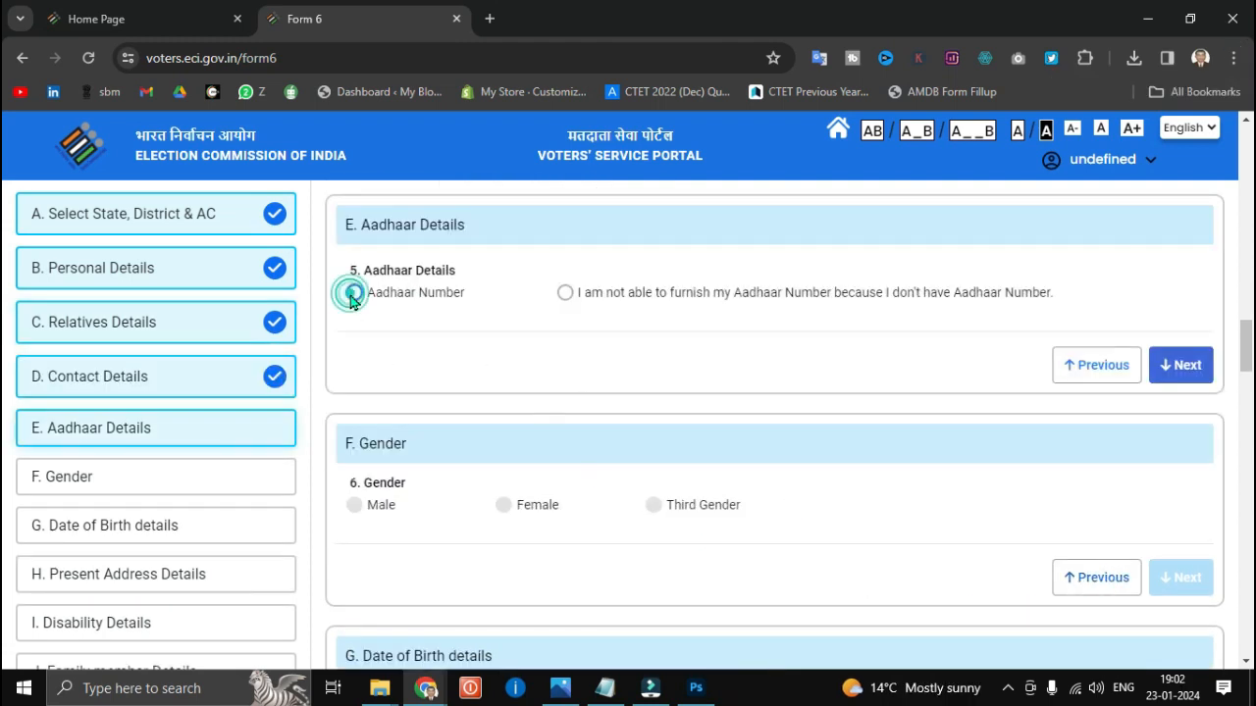
click(430, 372)
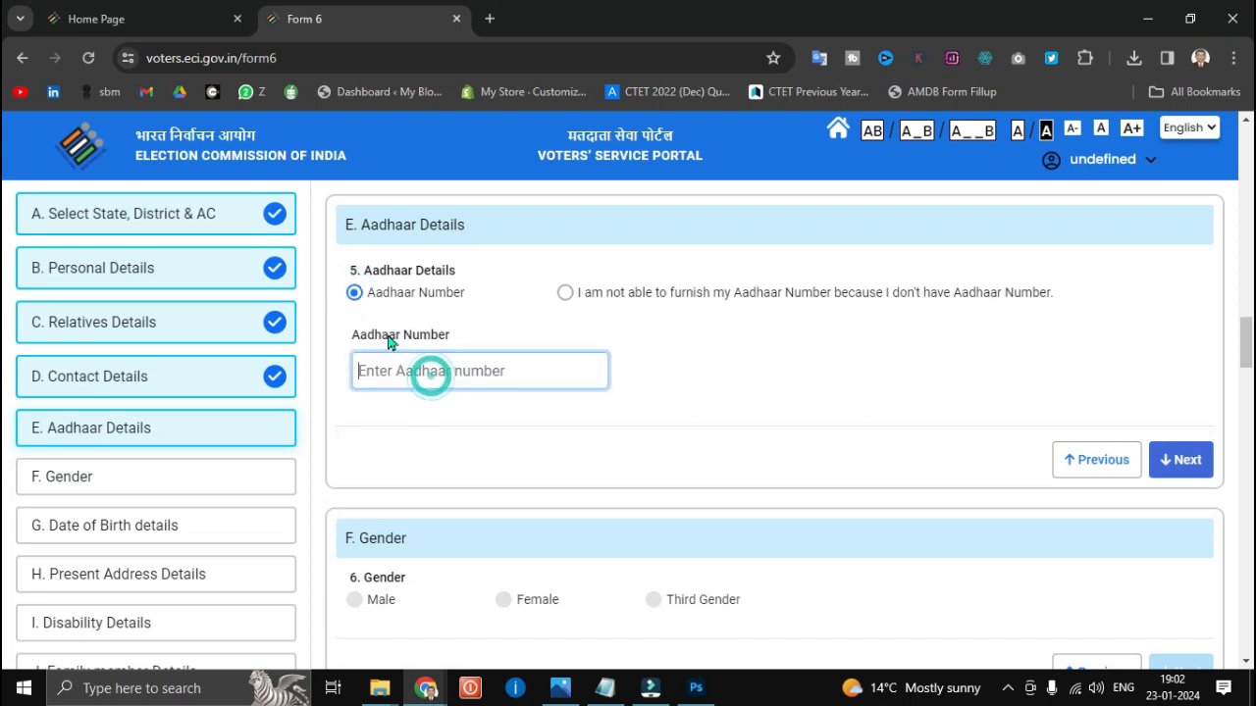
click(355, 292)
Declare that no Aadhaar number can be furnished, set the gender to Male, and continue to the Date of Birth details.
click(564, 295)
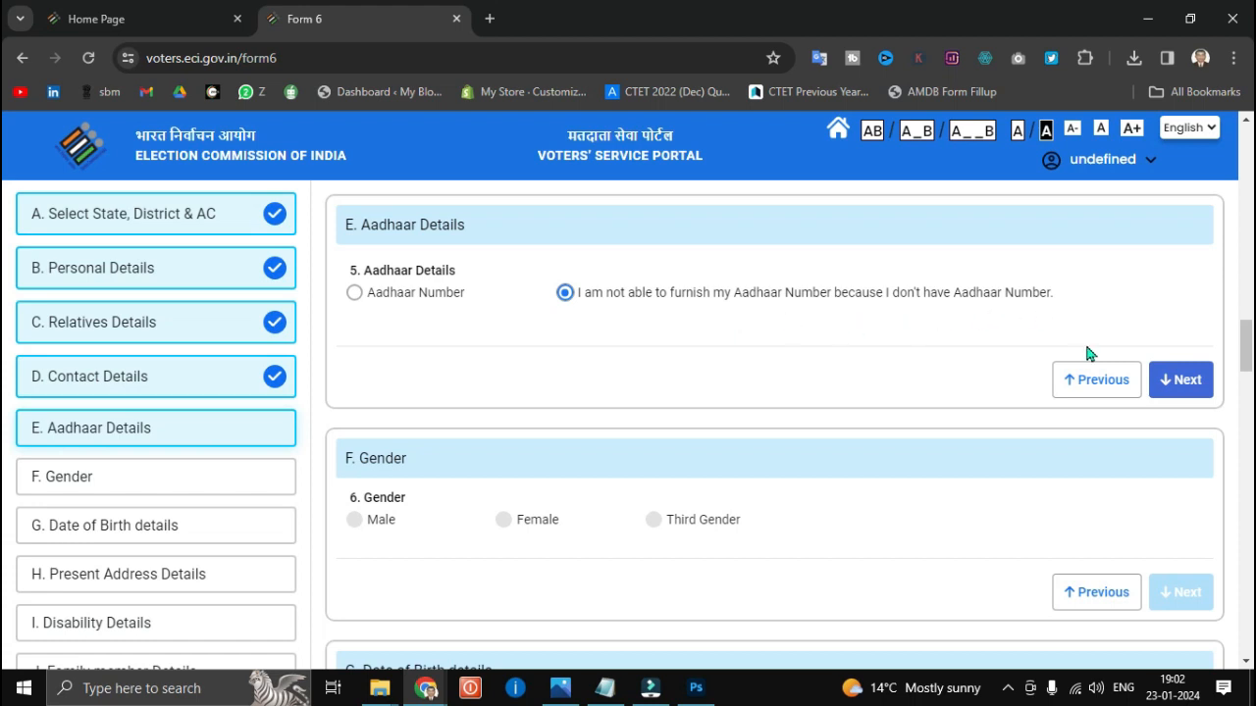
click(1197, 383)
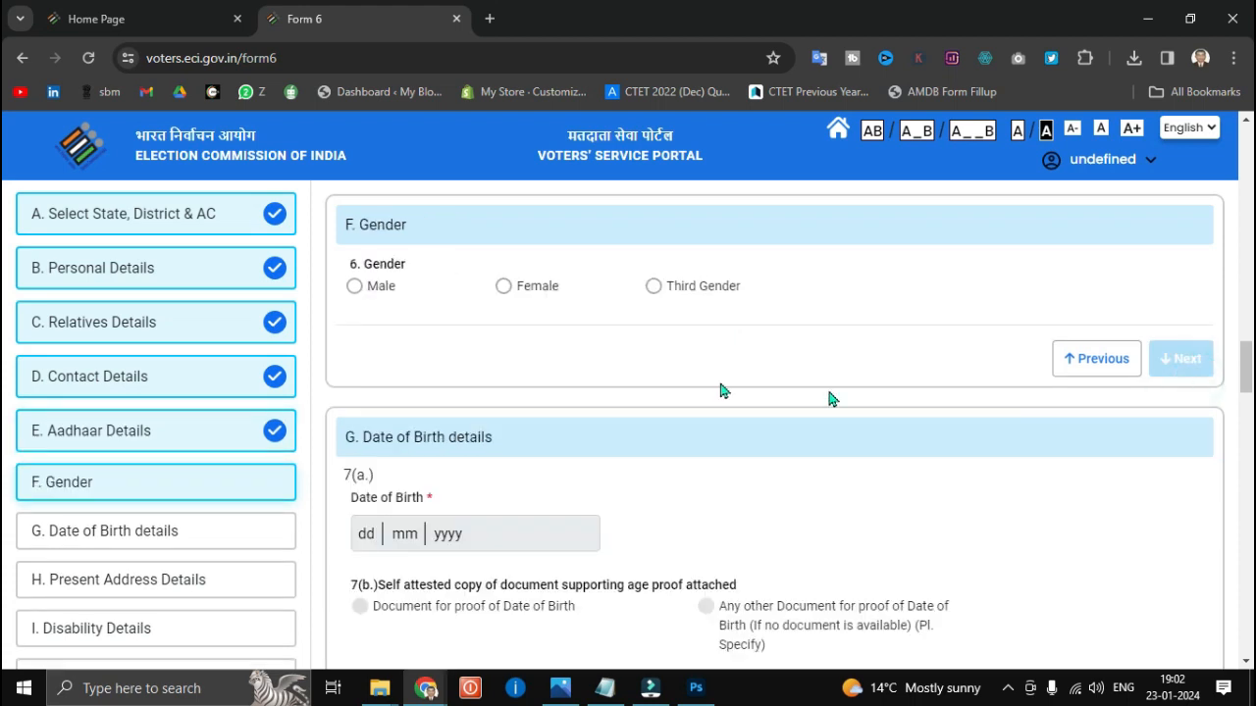
click(355, 287)
click(1177, 361)
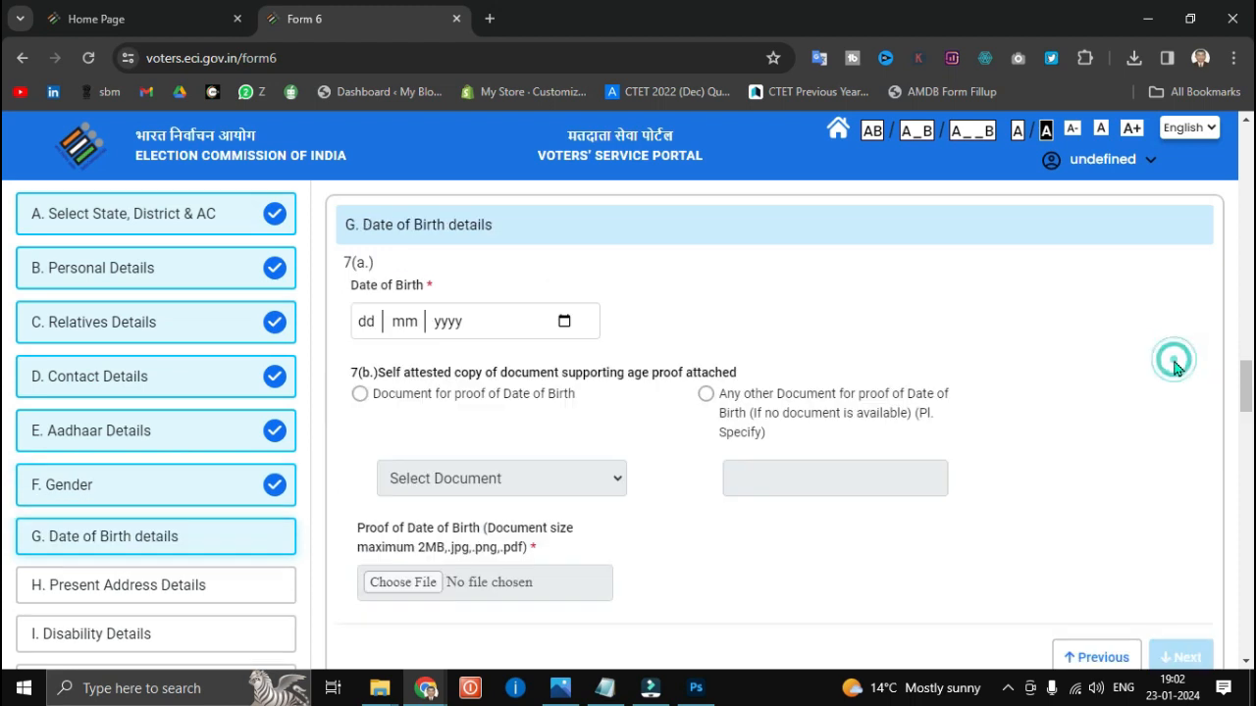
Enter the applicant's date of birth in section G, Date of Birth details.
click(369, 328)
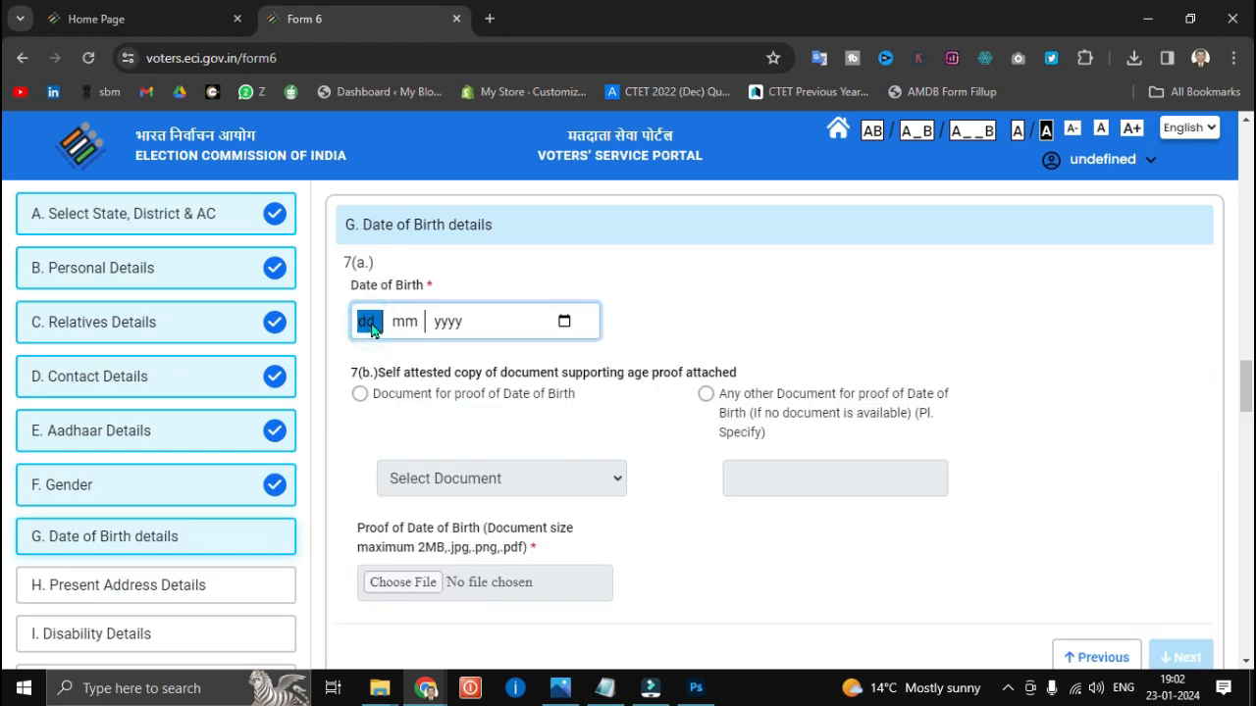
text(01 | 01 | 20)
text(01 000)
text(2)
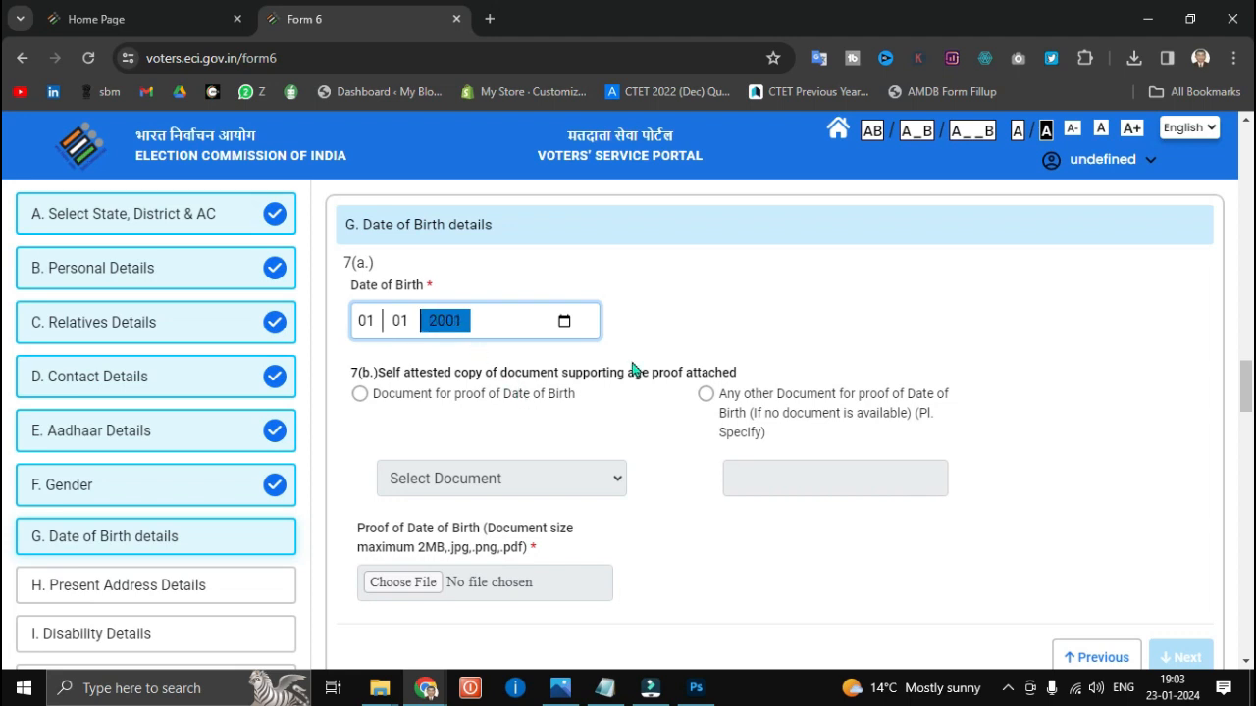
click(751, 324)
Choose Document for proof of Date of Birth and select Aadhaar Card as the document type.
click(360, 396)
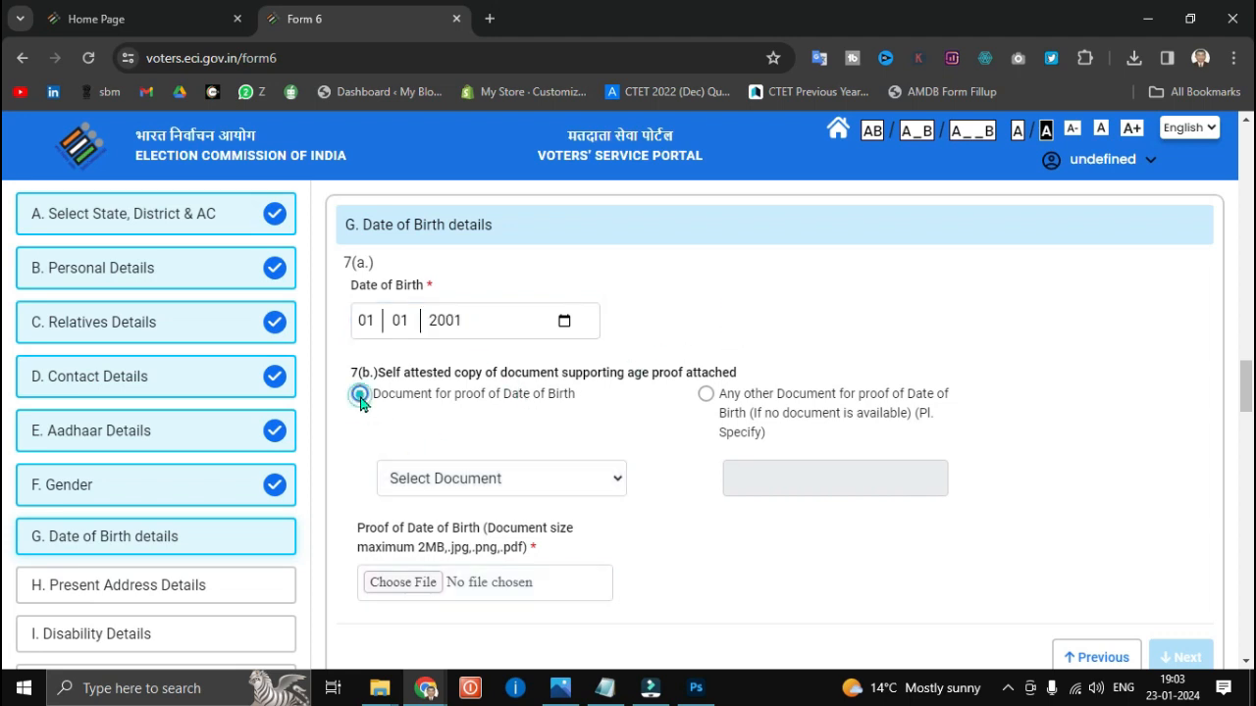
click(523, 482)
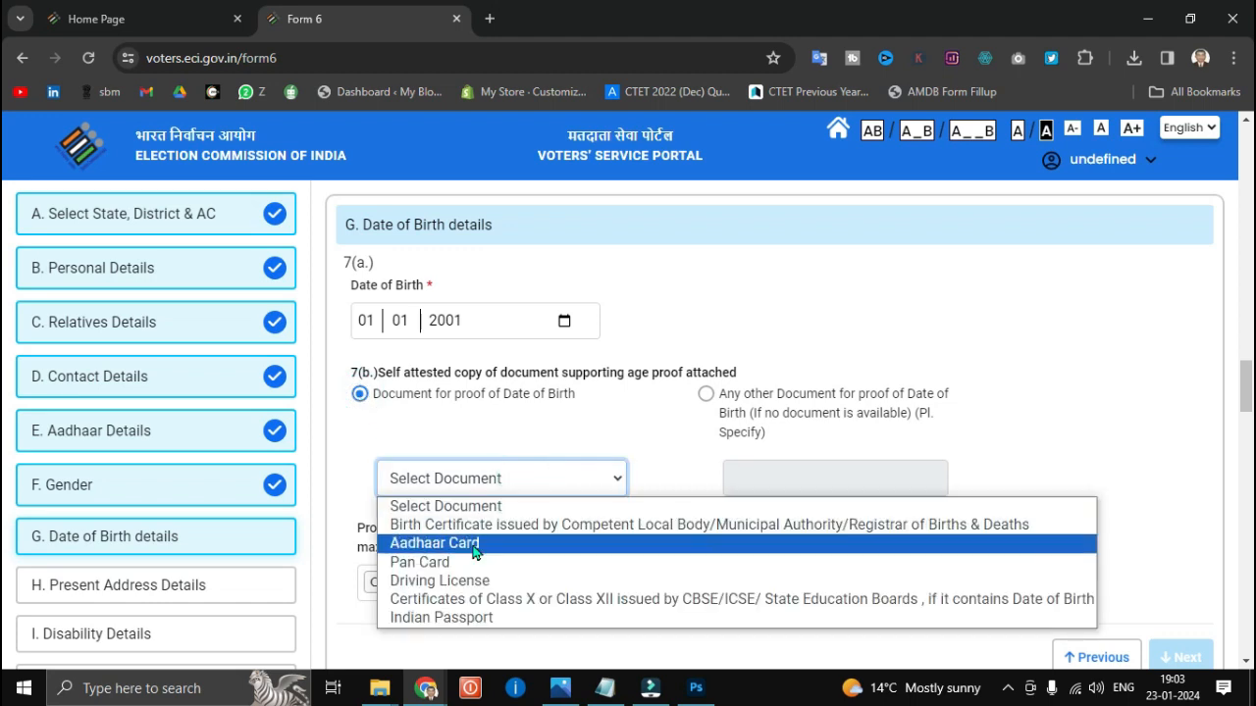
click(486, 546)
Attach bankk (1).pdf as the proof of date of birth and continue to the Present Address Details.
click(411, 583)
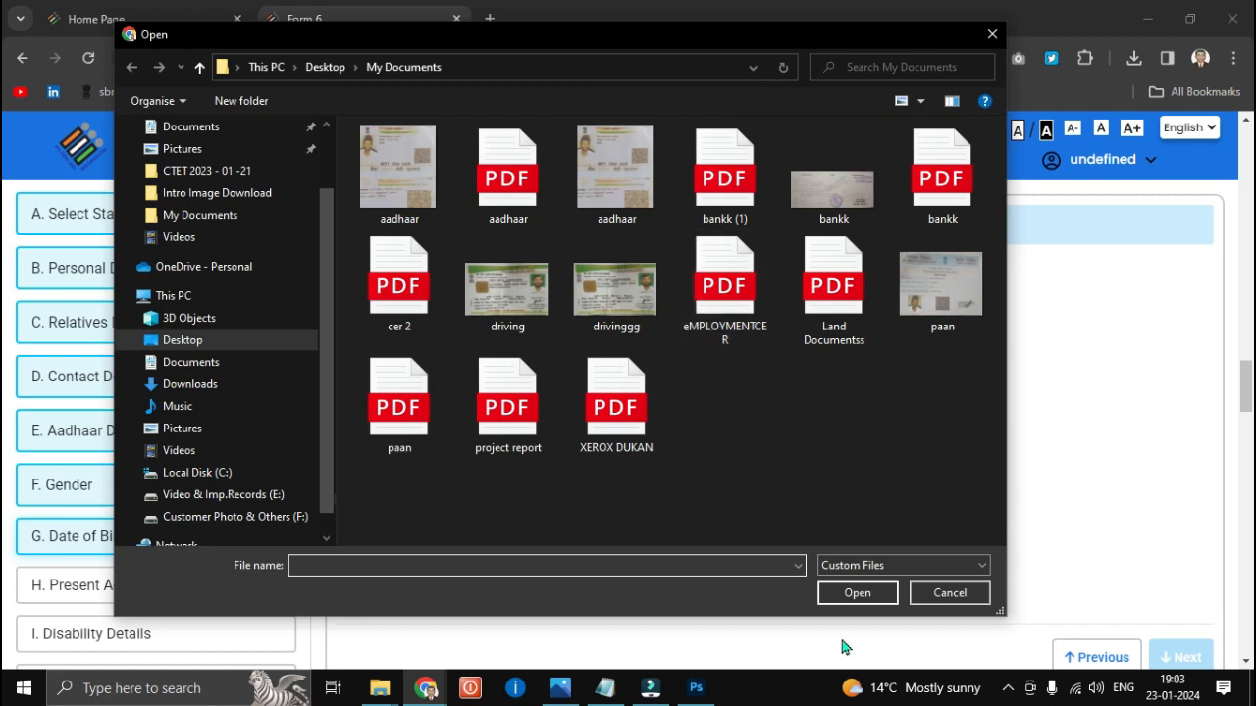
click(932, 592)
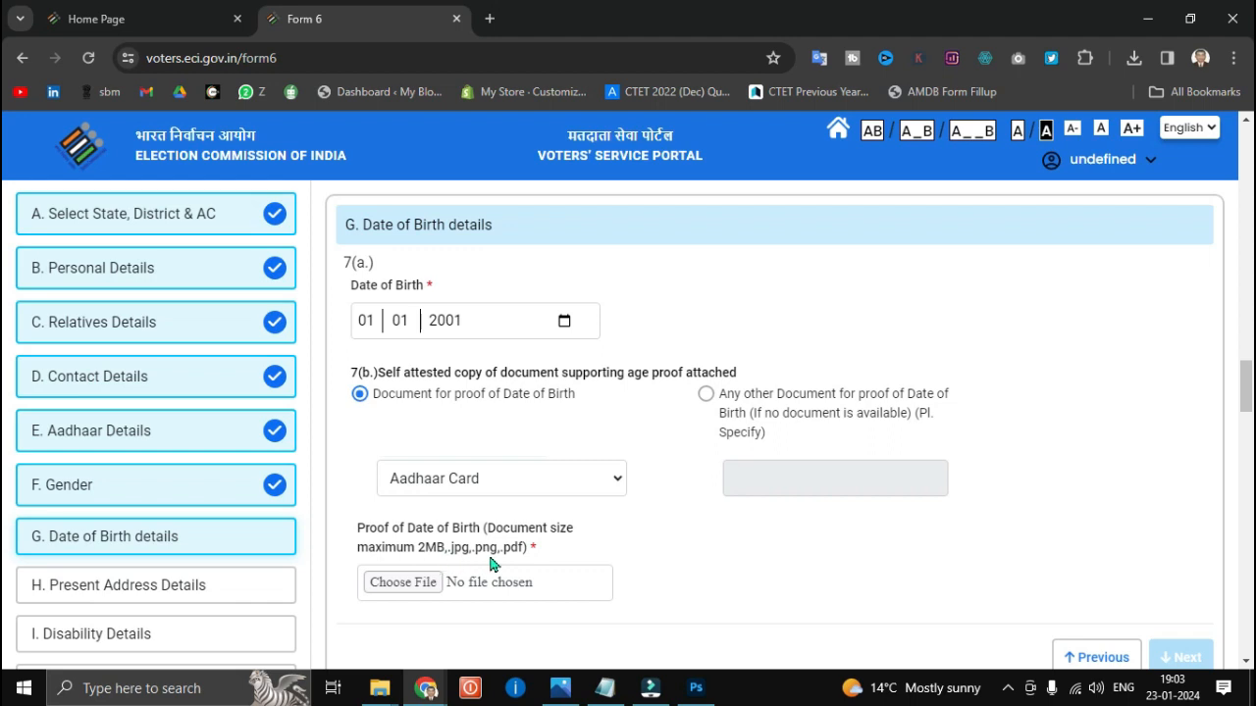
click(415, 584)
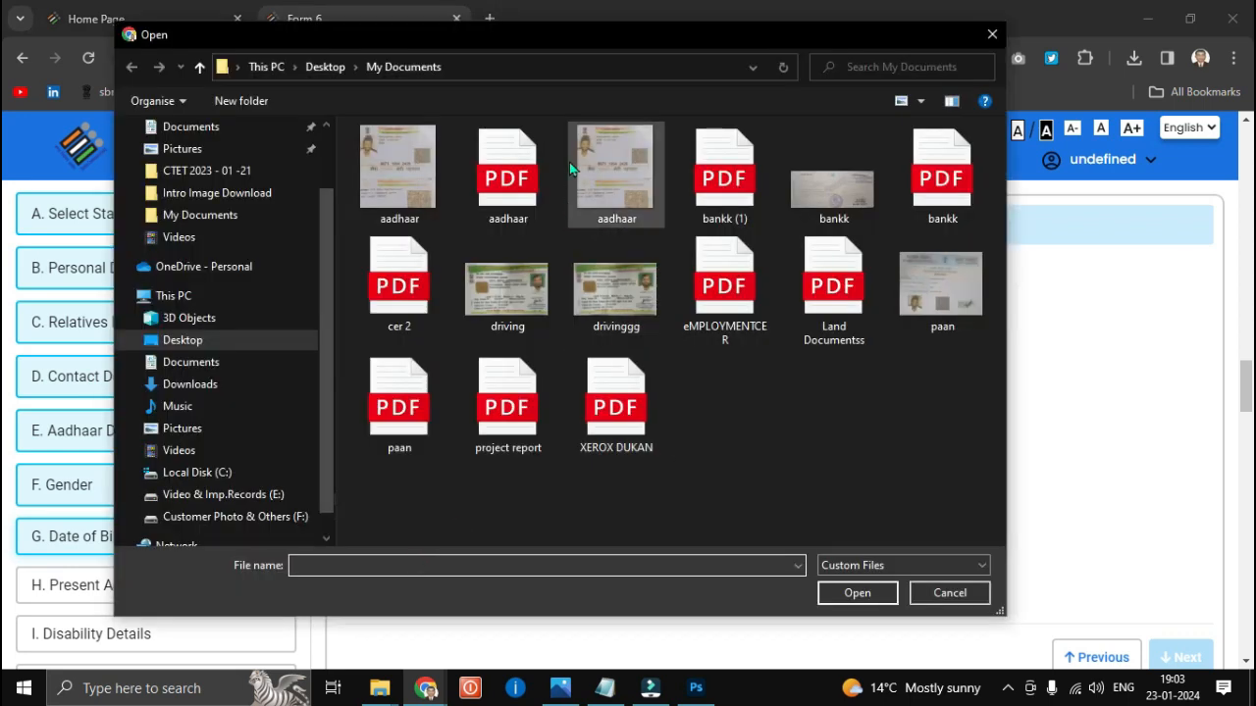
click(613, 187)
click(728, 196)
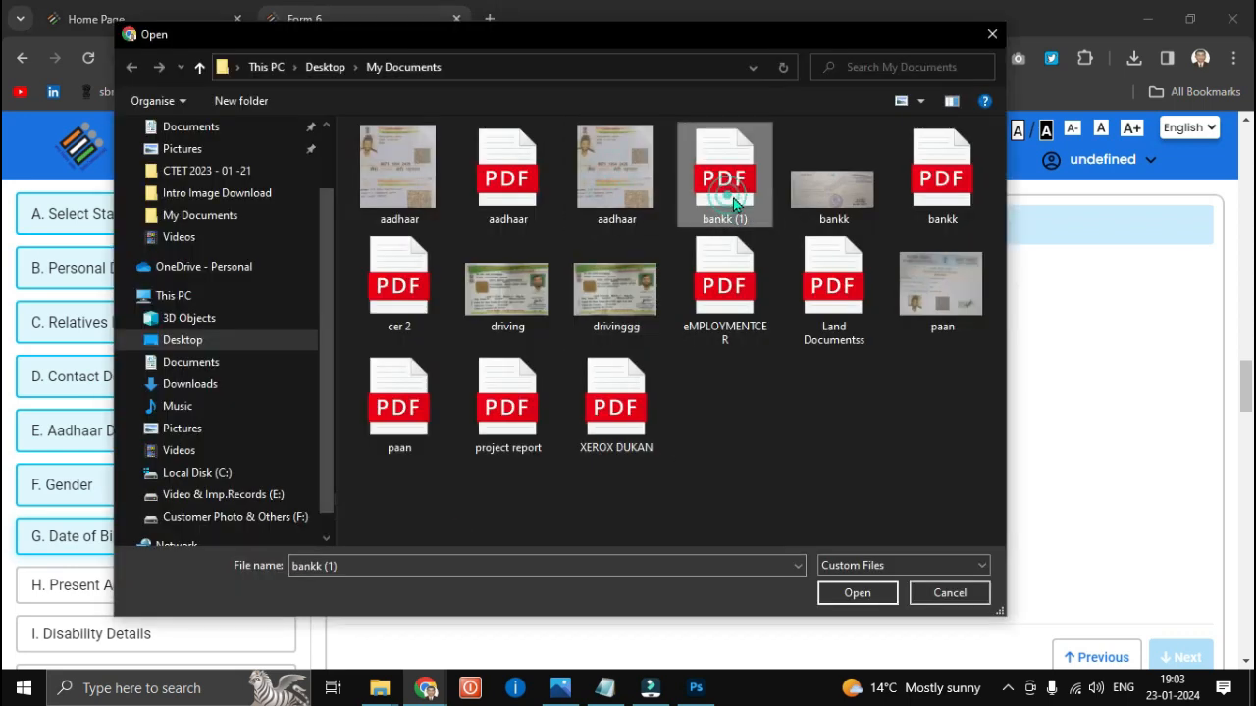
click(854, 594)
scroll(678, 563, down, 2)
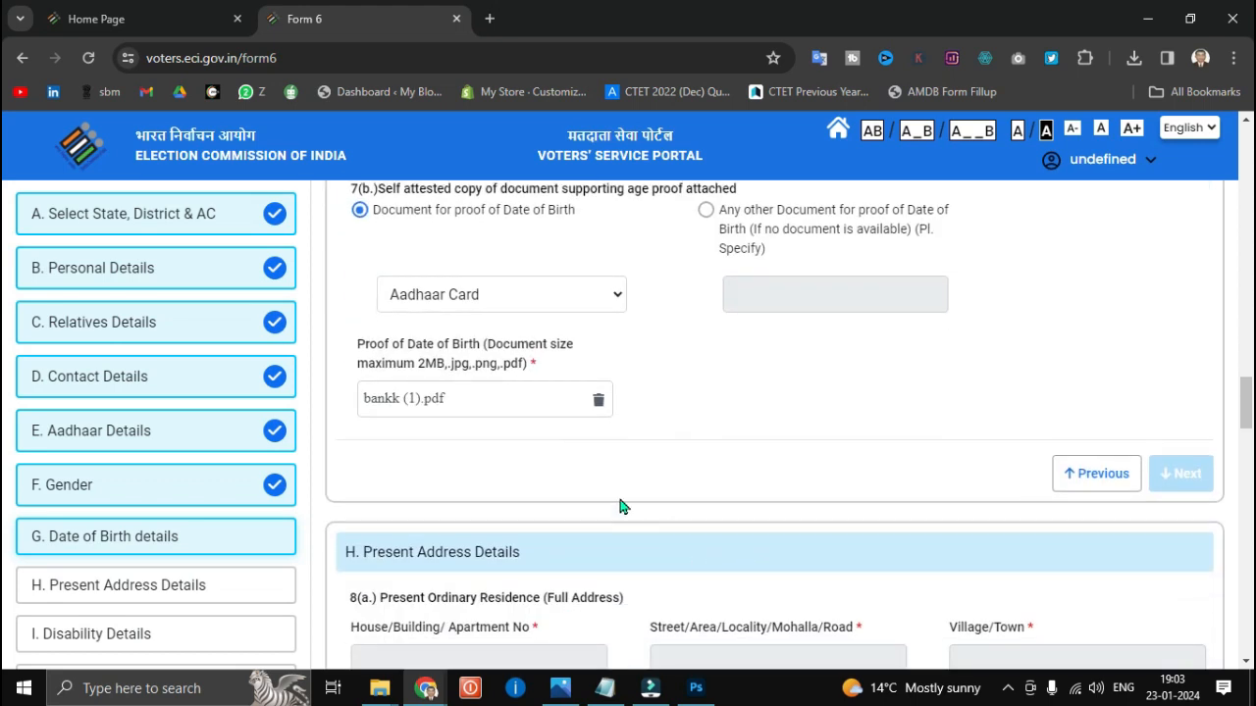
scroll(619, 505, up, 3)
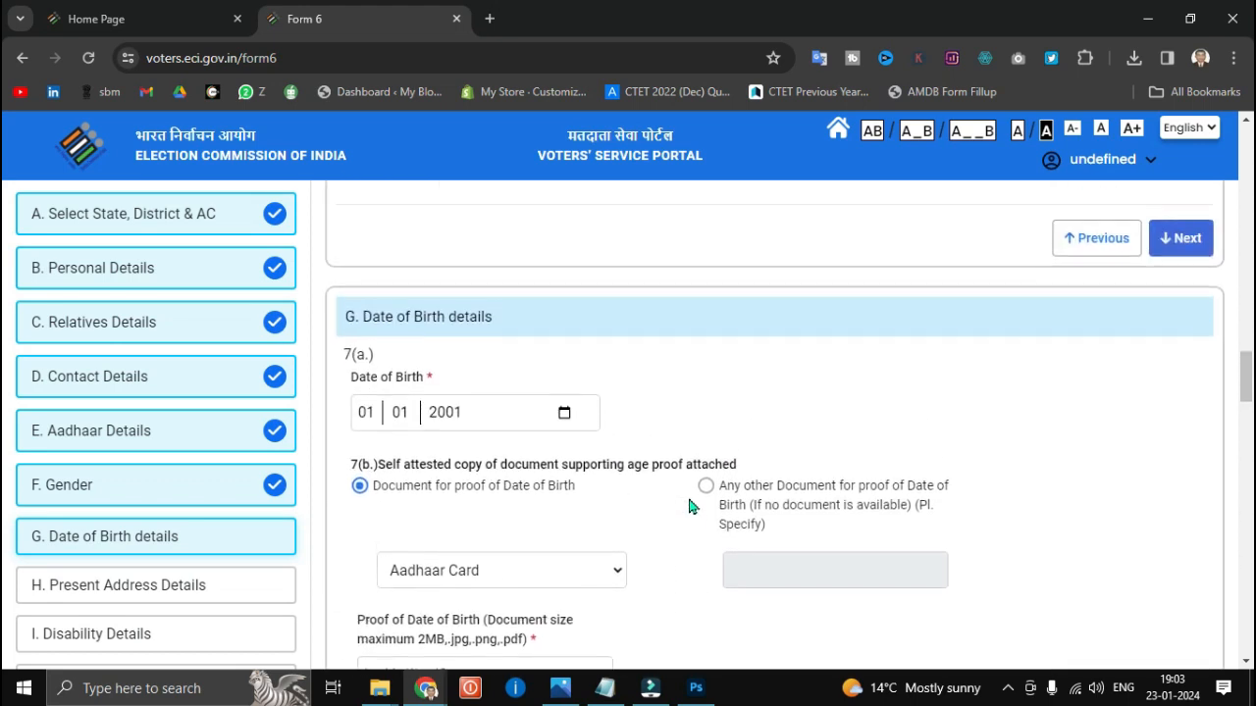
scroll(690, 506, up, 2)
click(1177, 389)
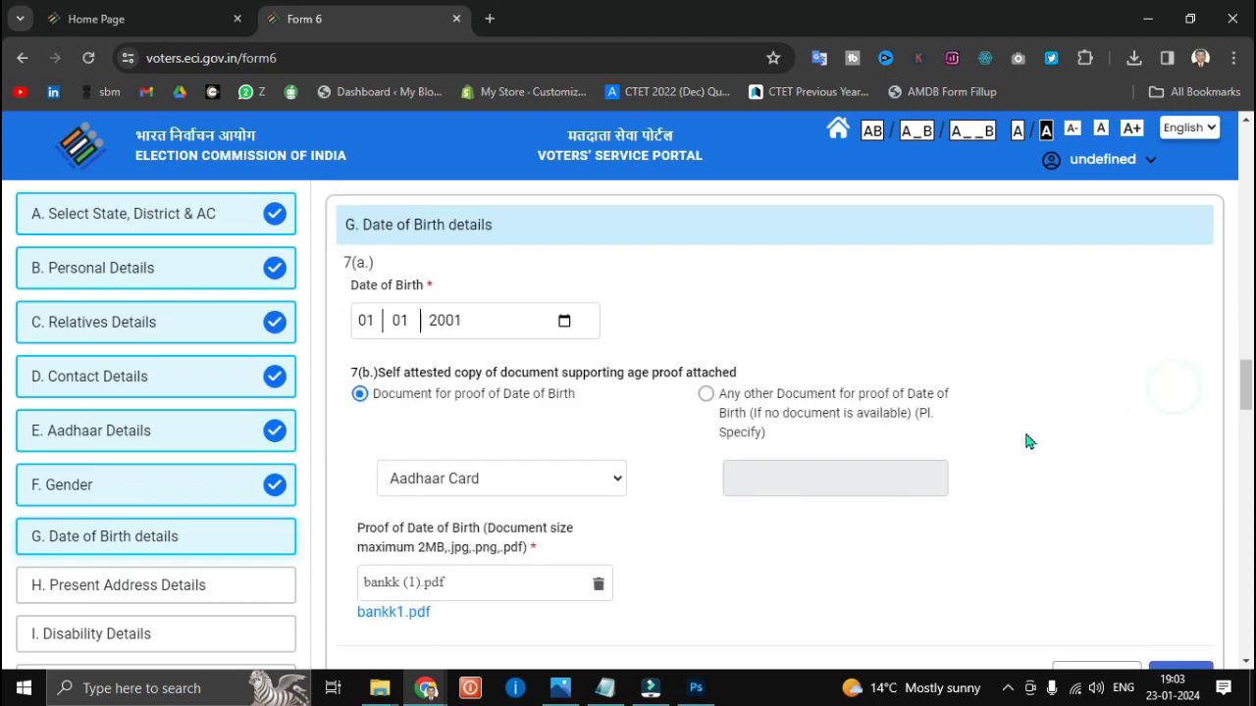
scroll(518, 517, down, 1)
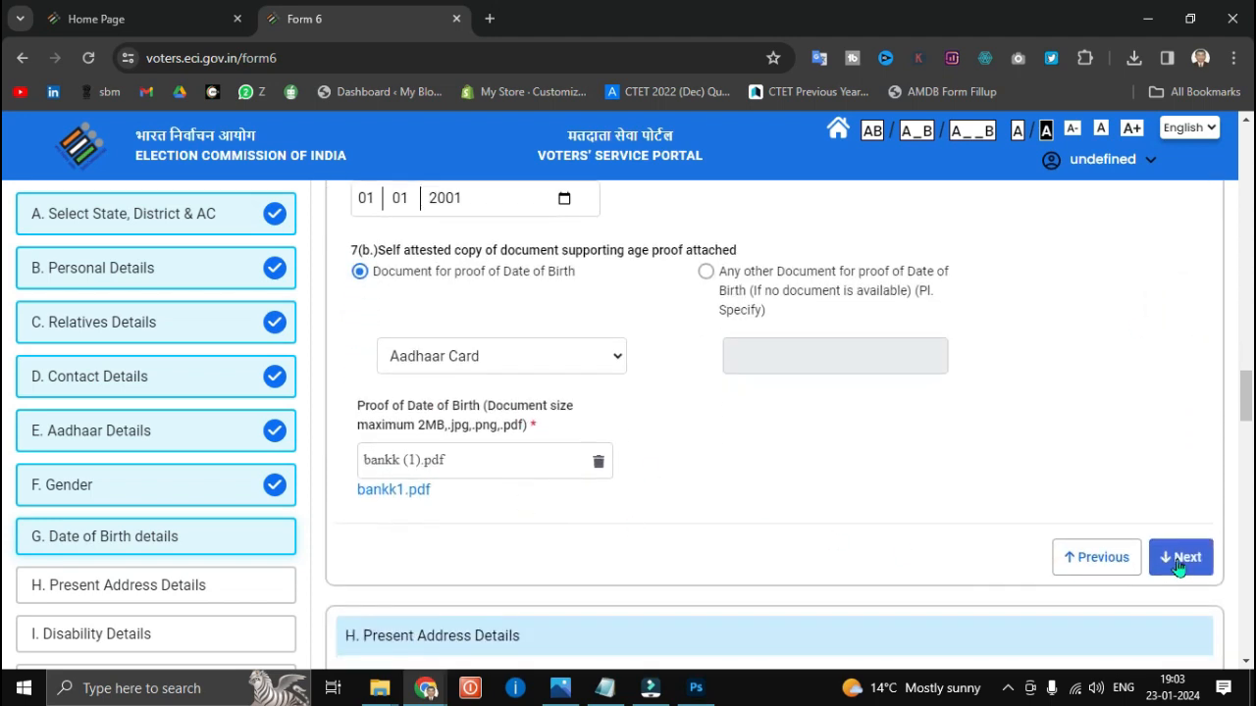
click(1178, 560)
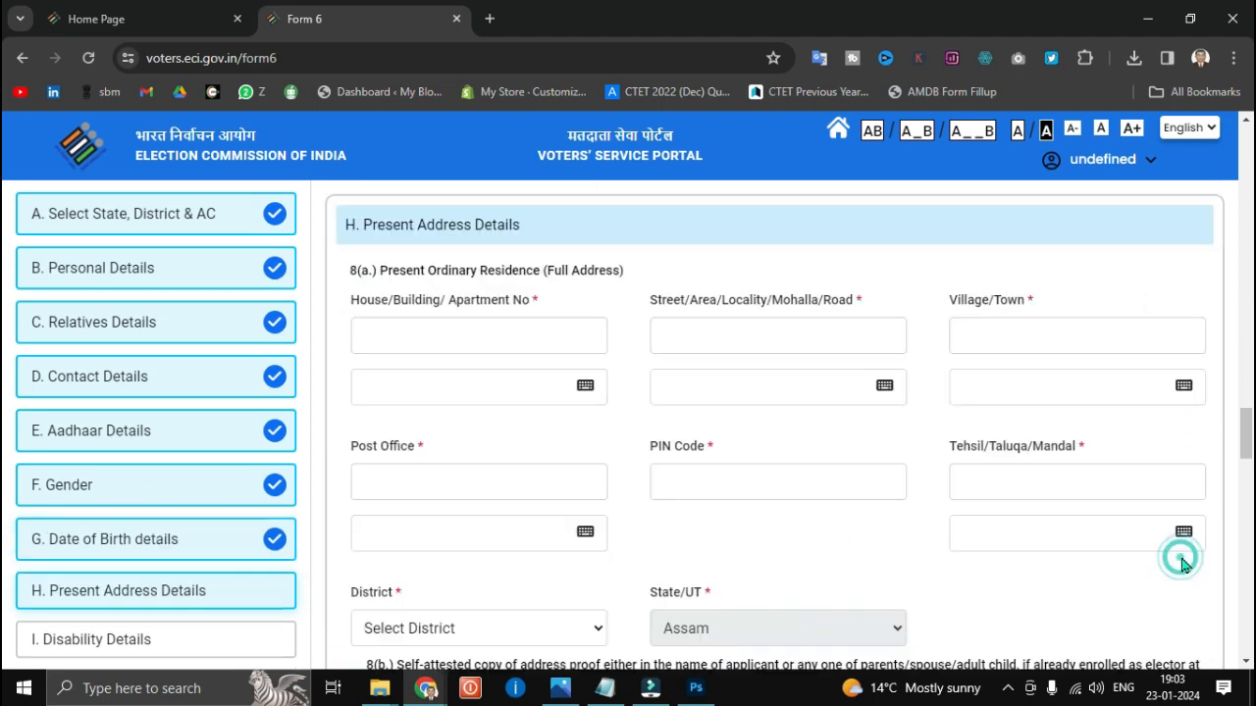
Fill in the applicant's house number, street or locality, and village or town in the present address section.
click(404, 332)
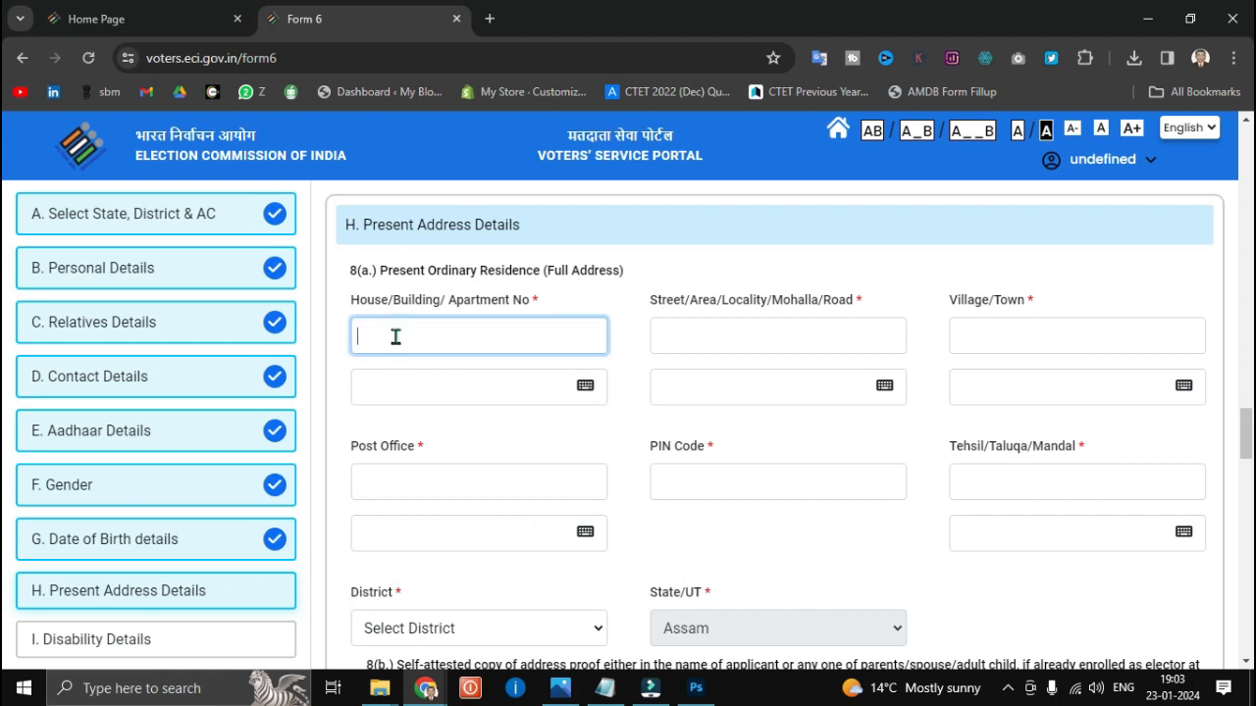
scroll(315, 554, down, 1)
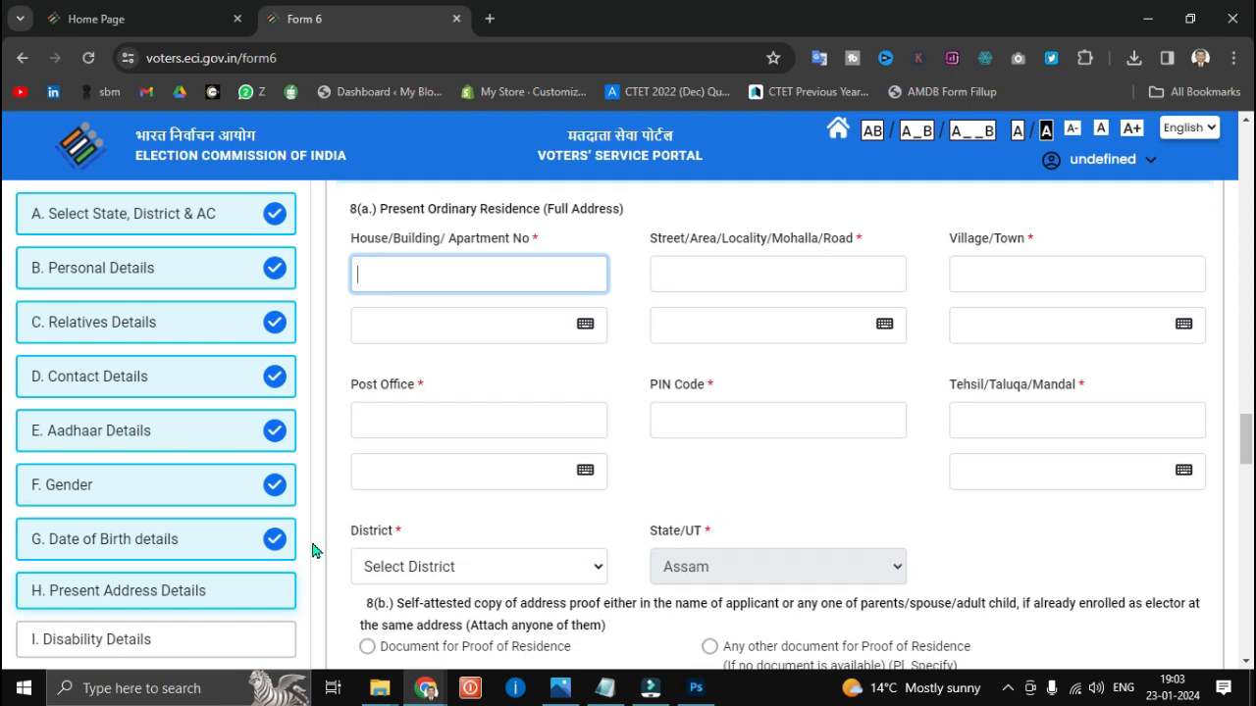
scroll(315, 549, up, 1)
click(387, 334)
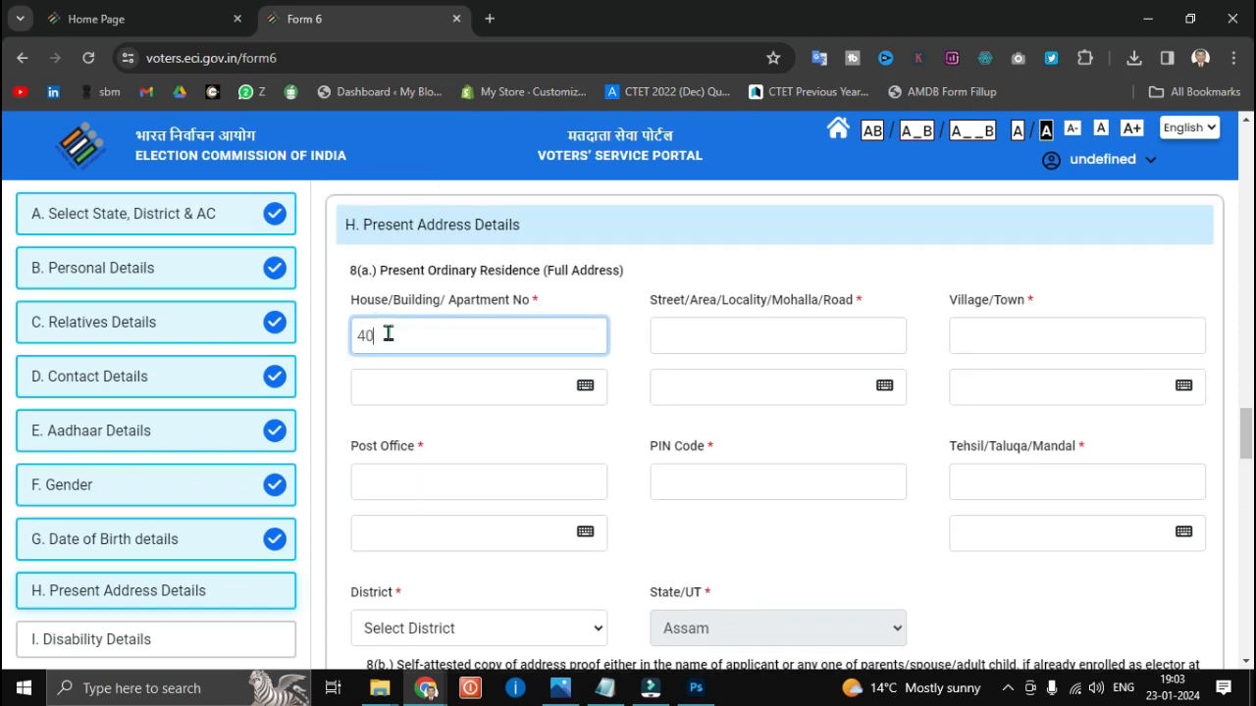
click(753, 325)
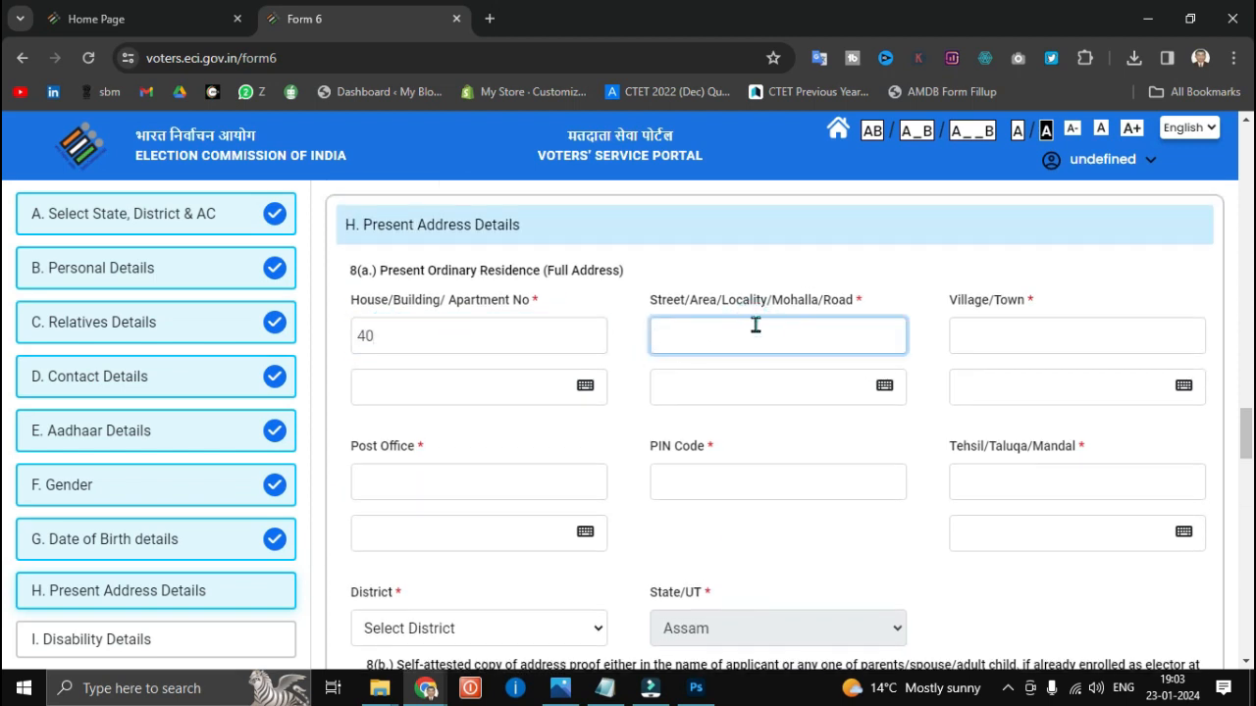
click(1066, 331)
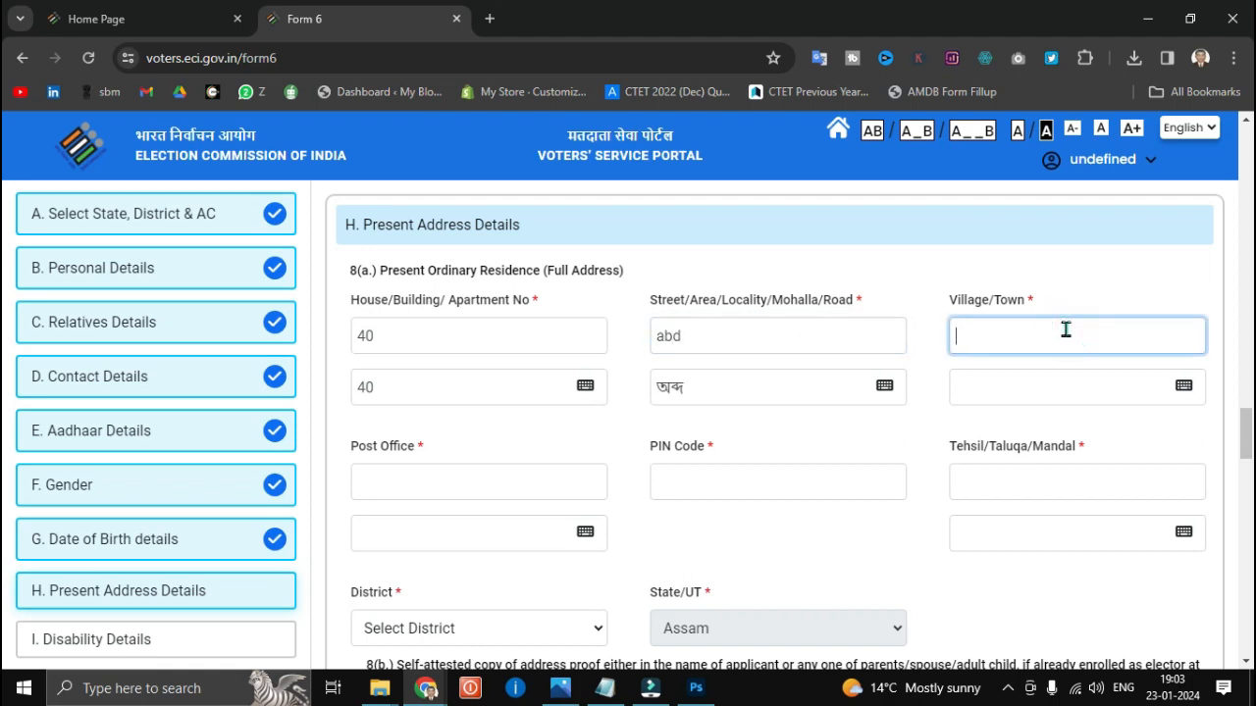
Complete the present address with the applicant's post office, PIN code, tehsil and district.
click(495, 483)
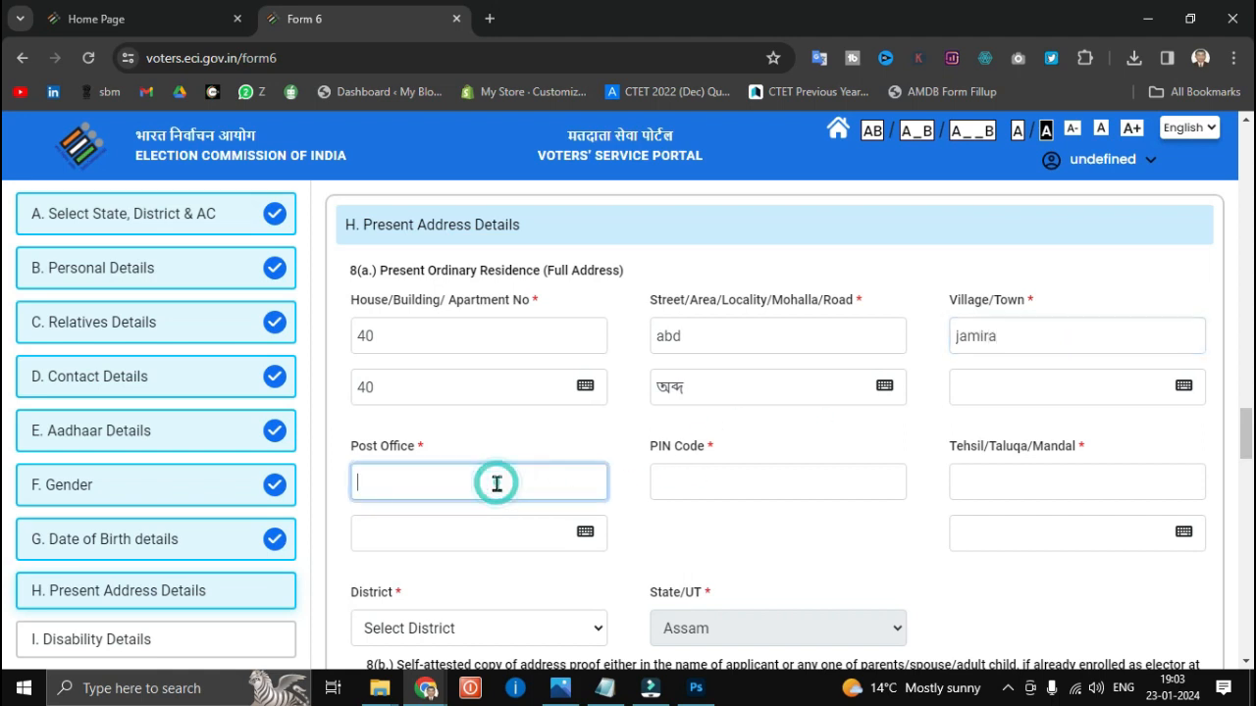
text(jamira)
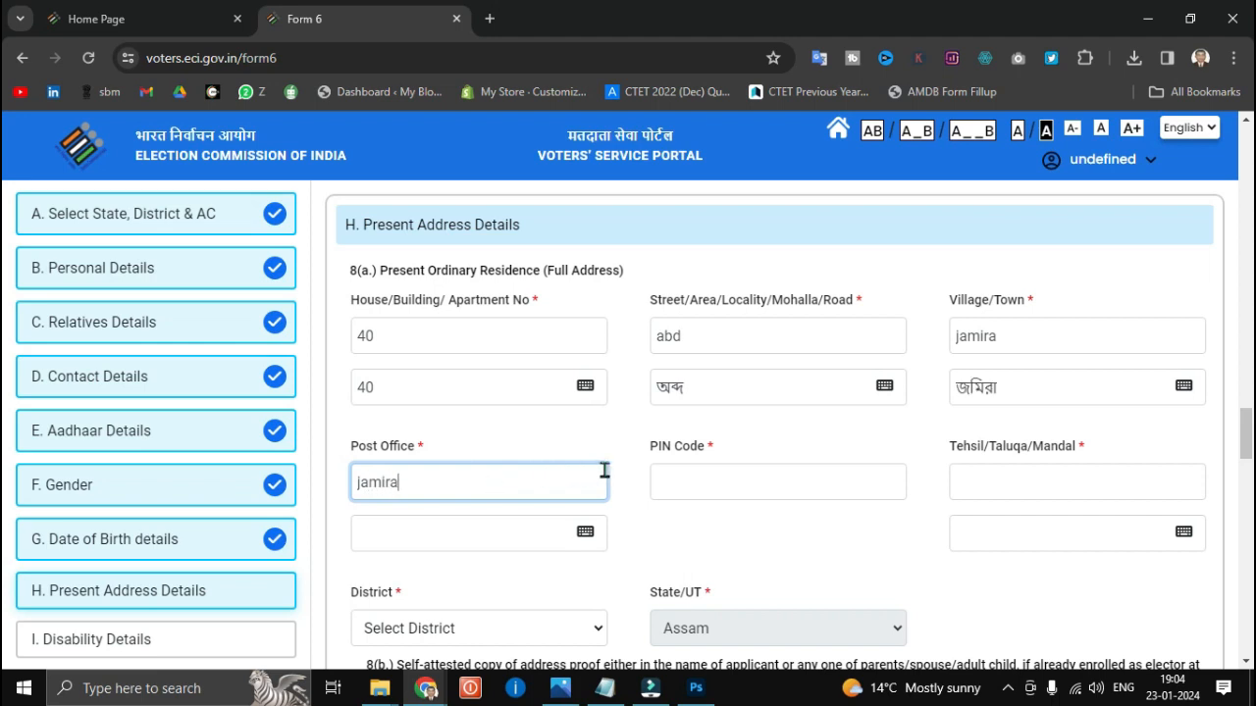
click(700, 482)
text(788162)
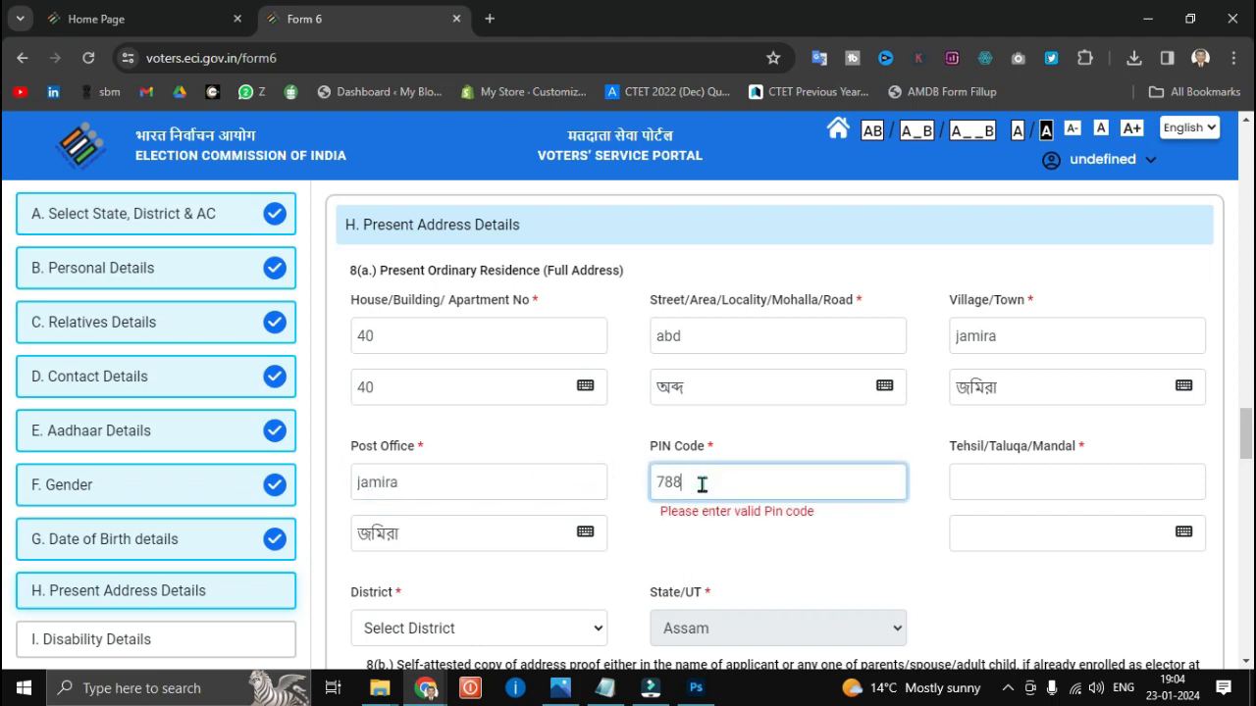
click(1029, 478)
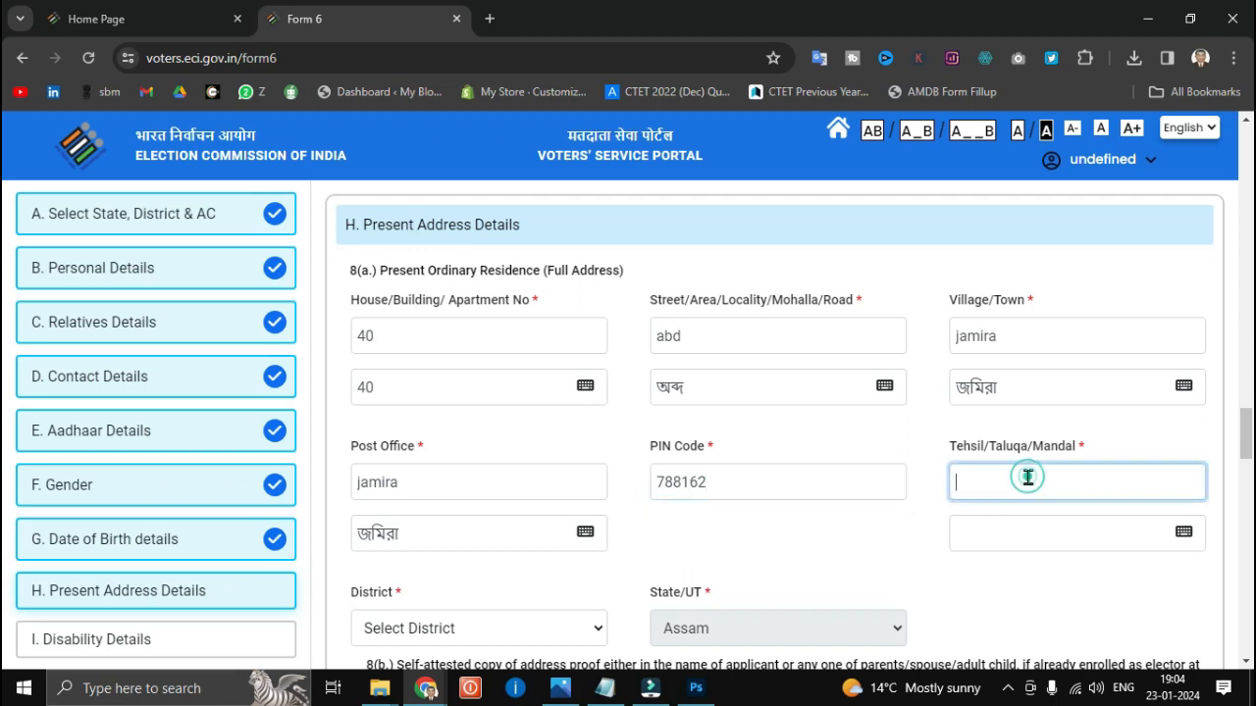
text(k)
text(atlicherra)
scroll(907, 555, down, 2)
click(491, 505)
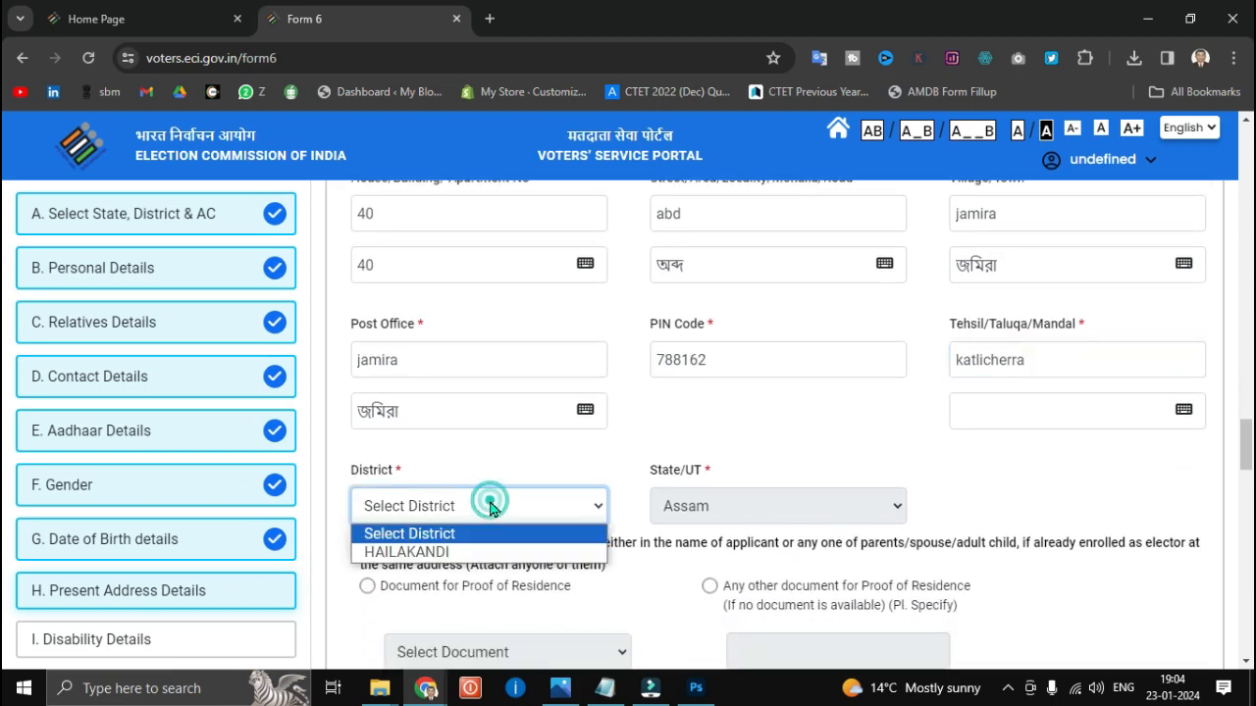
click(432, 550)
Choose Document for Proof of Residence and select Aadhaar Card as the document type.
scroll(702, 567, down, 1)
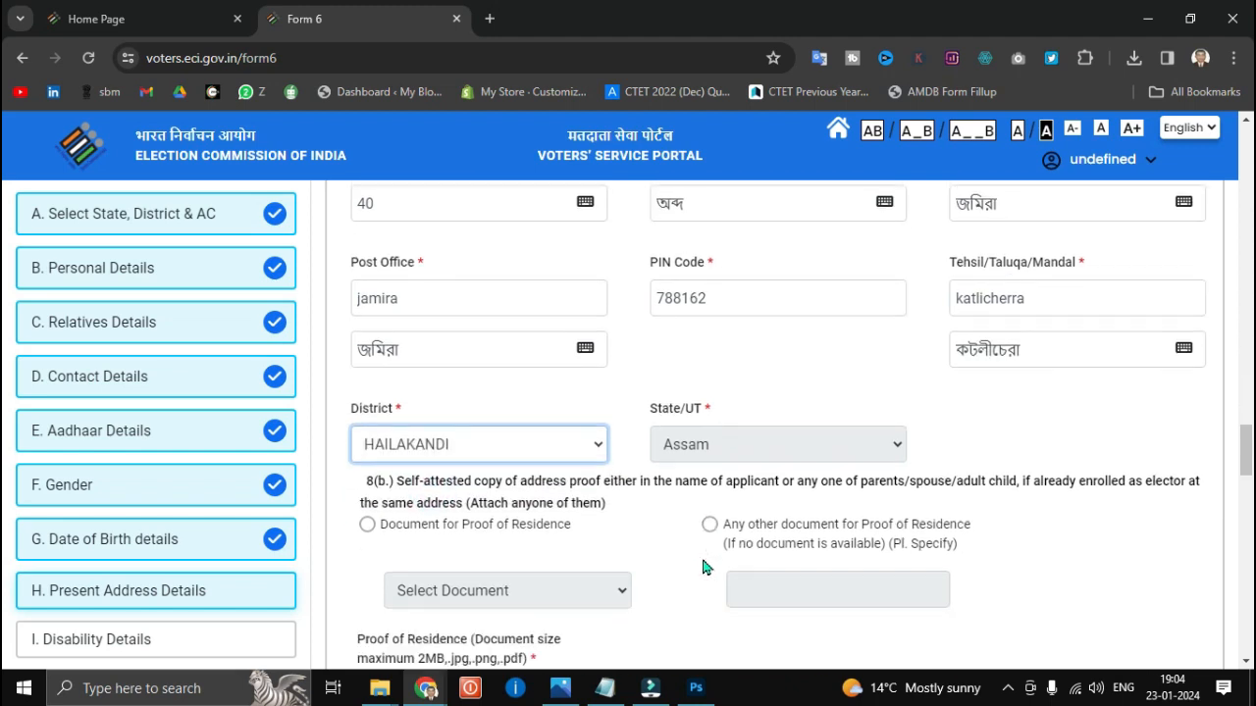
scroll(702, 568, down, 1)
click(367, 432)
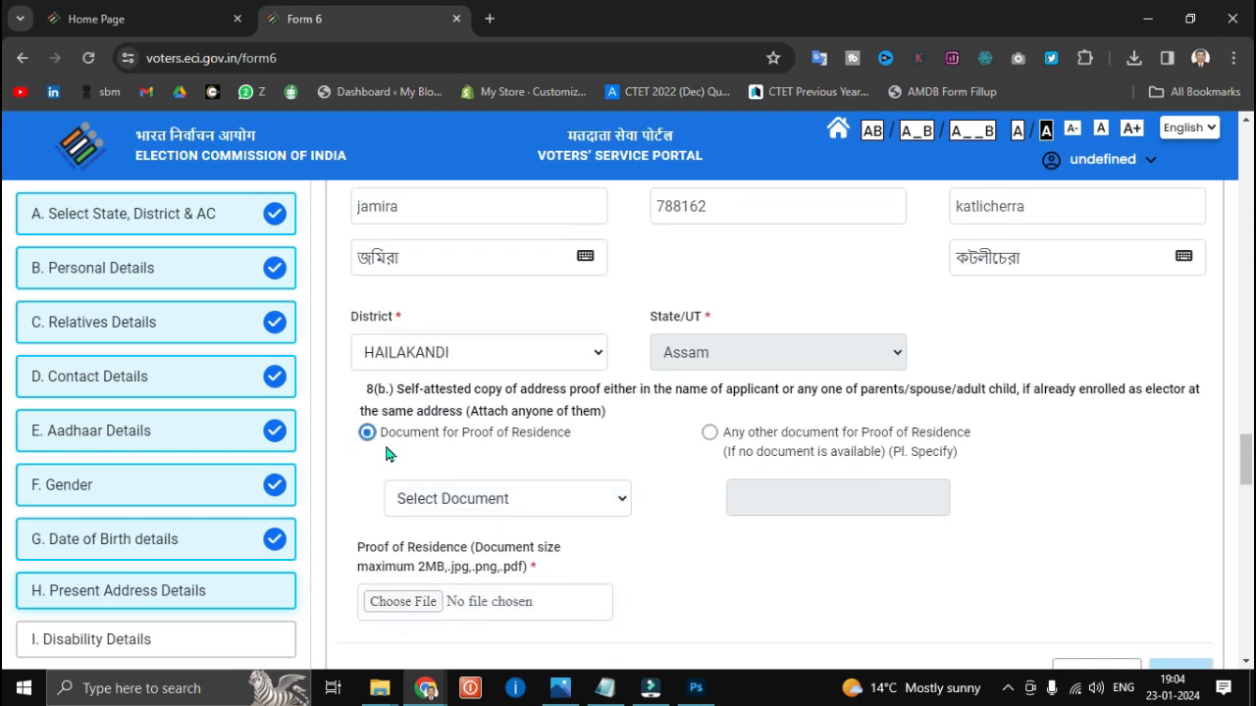
scroll(393, 451, down, 1)
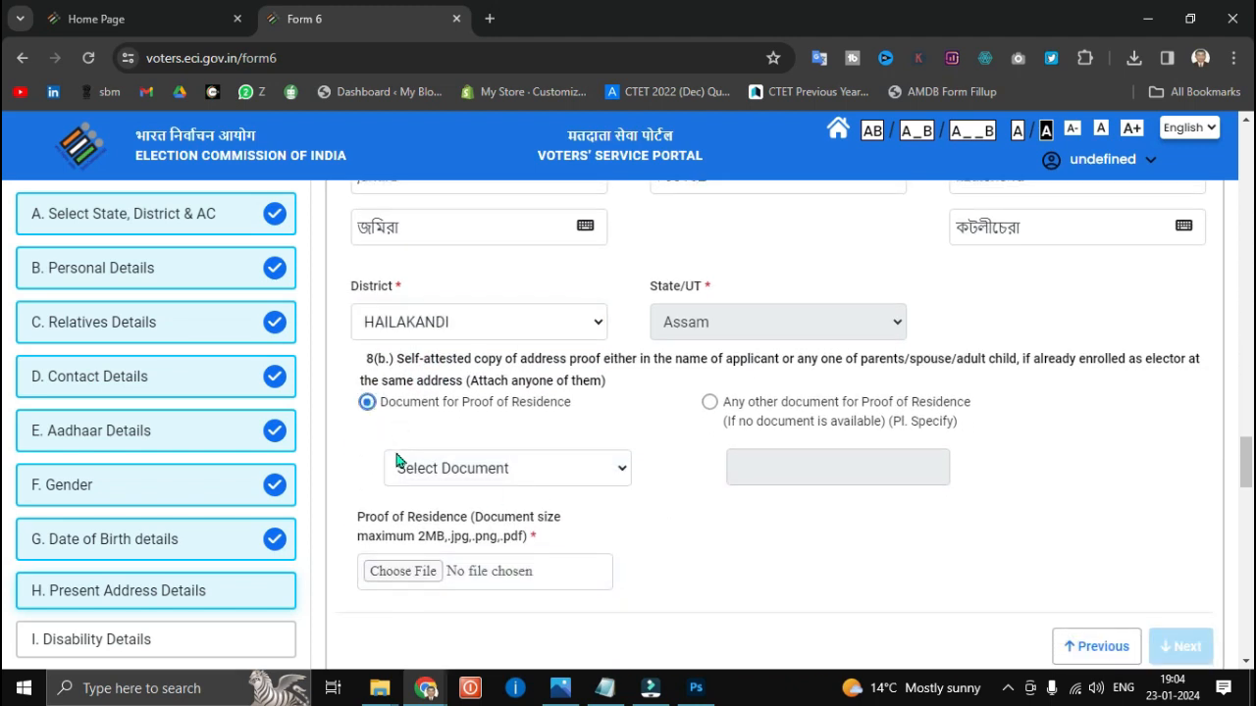
click(546, 466)
click(490, 534)
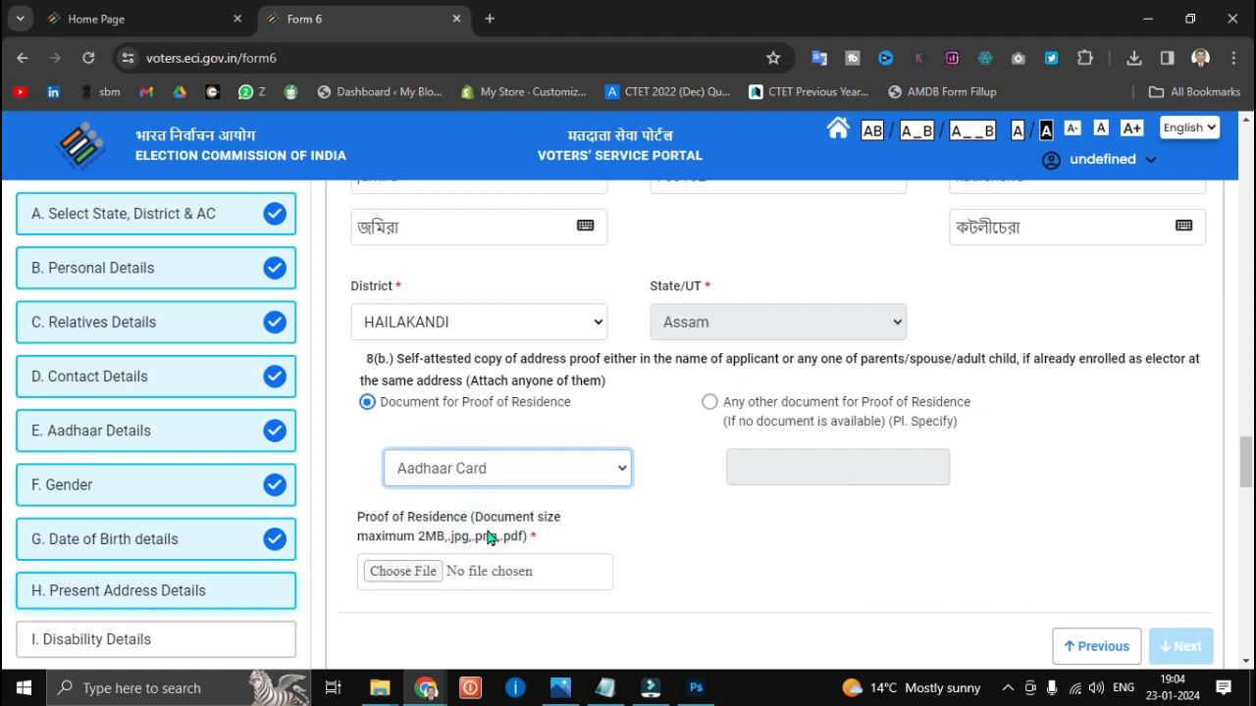
Try to attach Land Documentss.pdf as the proof of residence, and delete the attachment.
scroll(488, 538, down, 1)
click(405, 510)
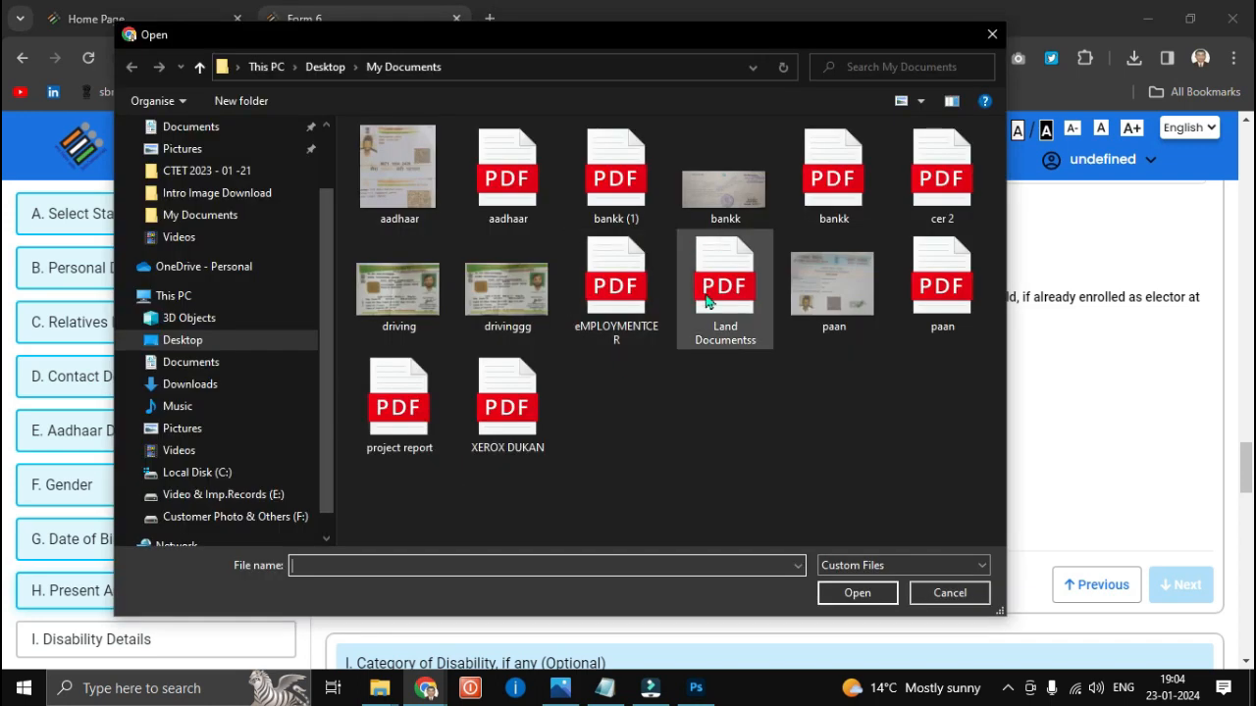
click(706, 294)
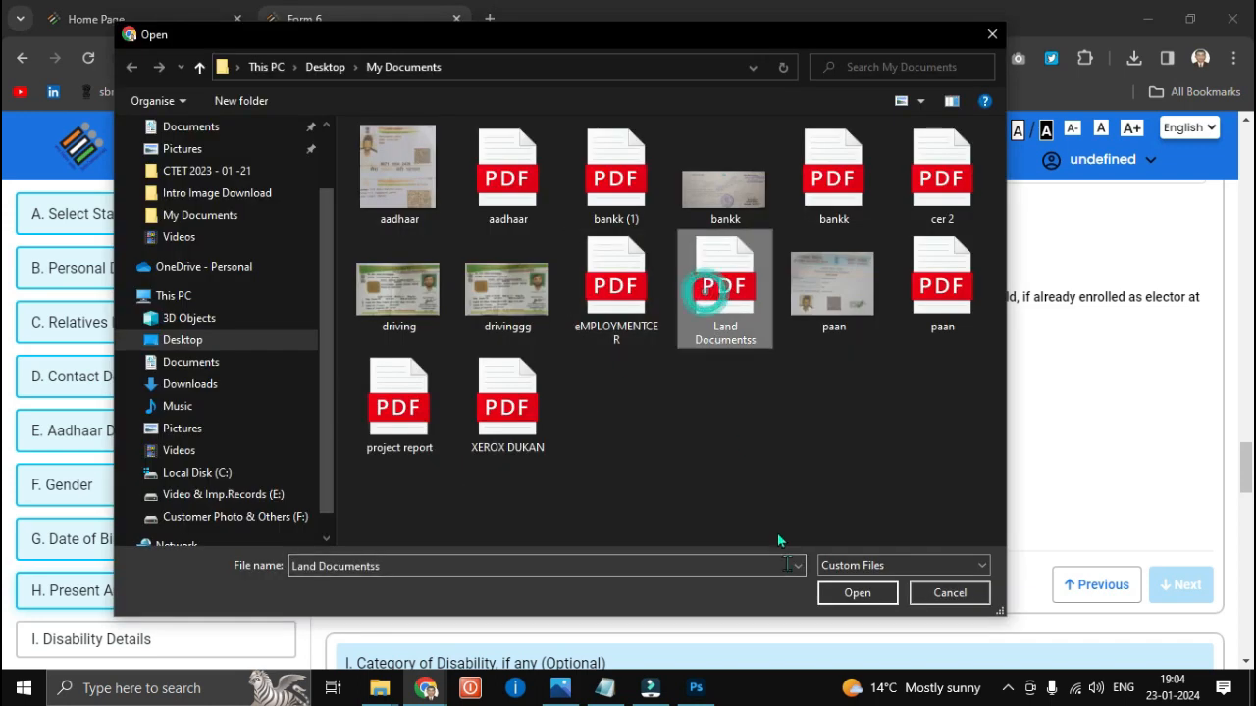
click(833, 588)
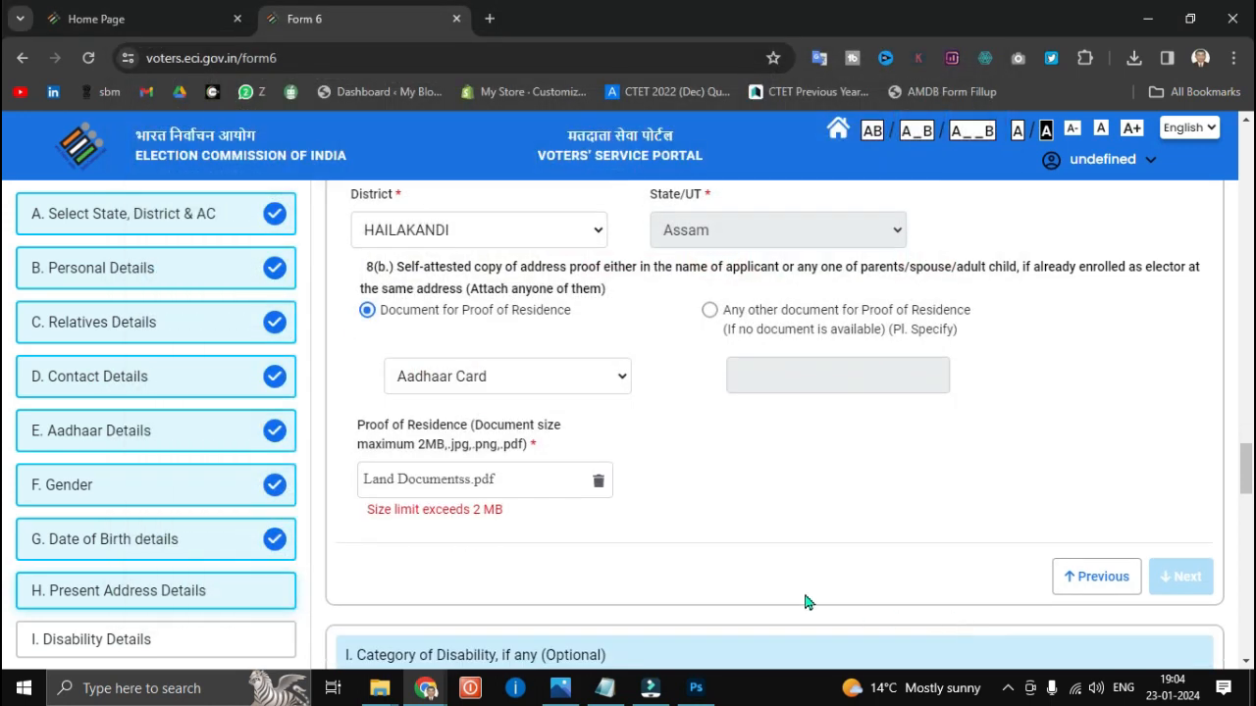
click(596, 483)
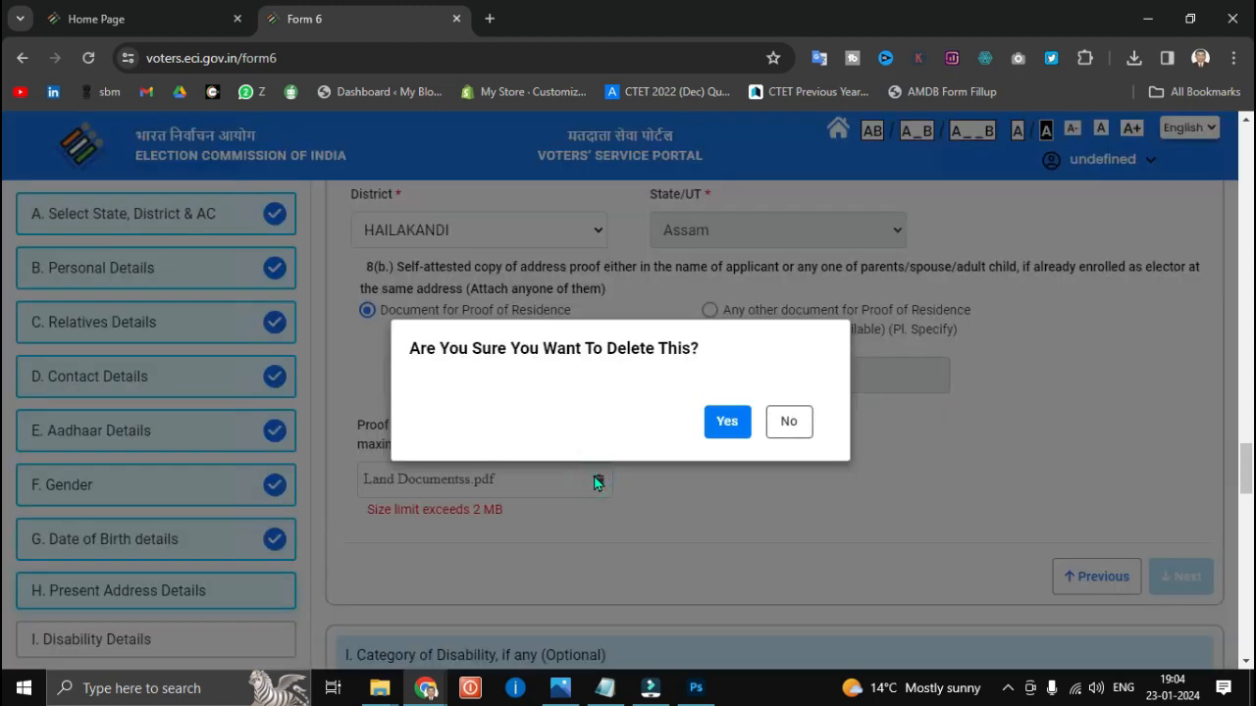
click(727, 424)
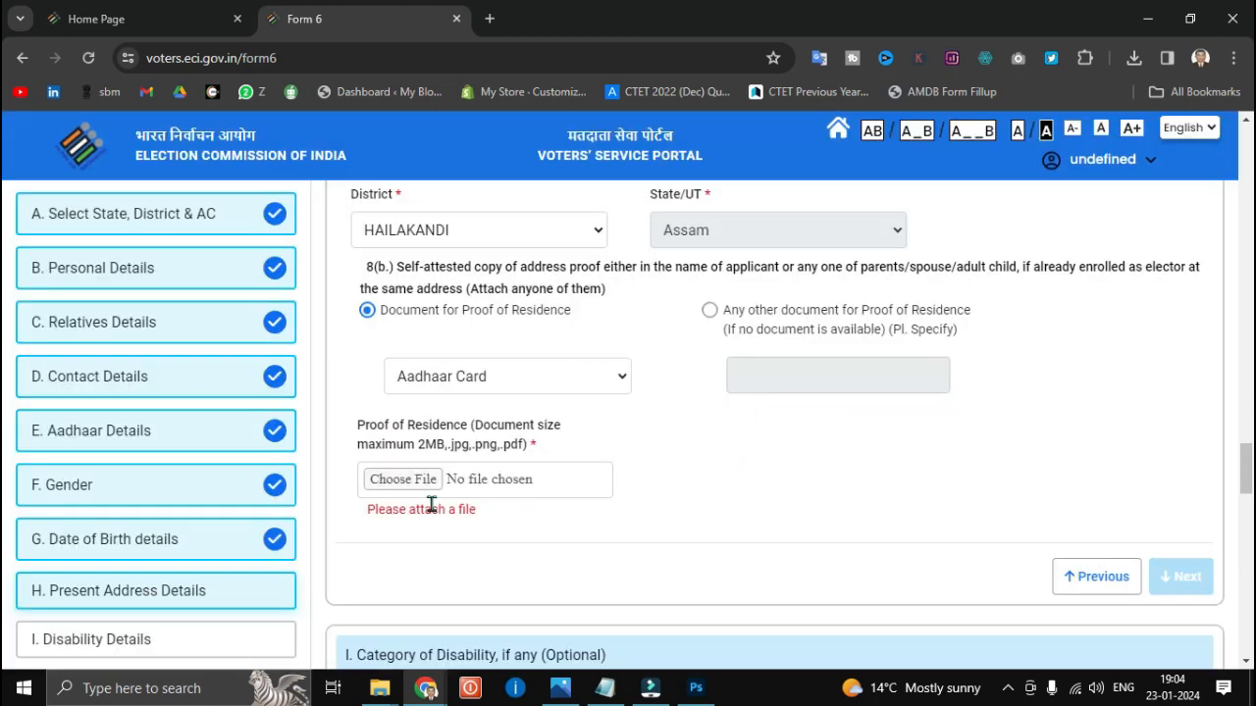
Attach the image paan.jpg as the proof of residence.
click(410, 481)
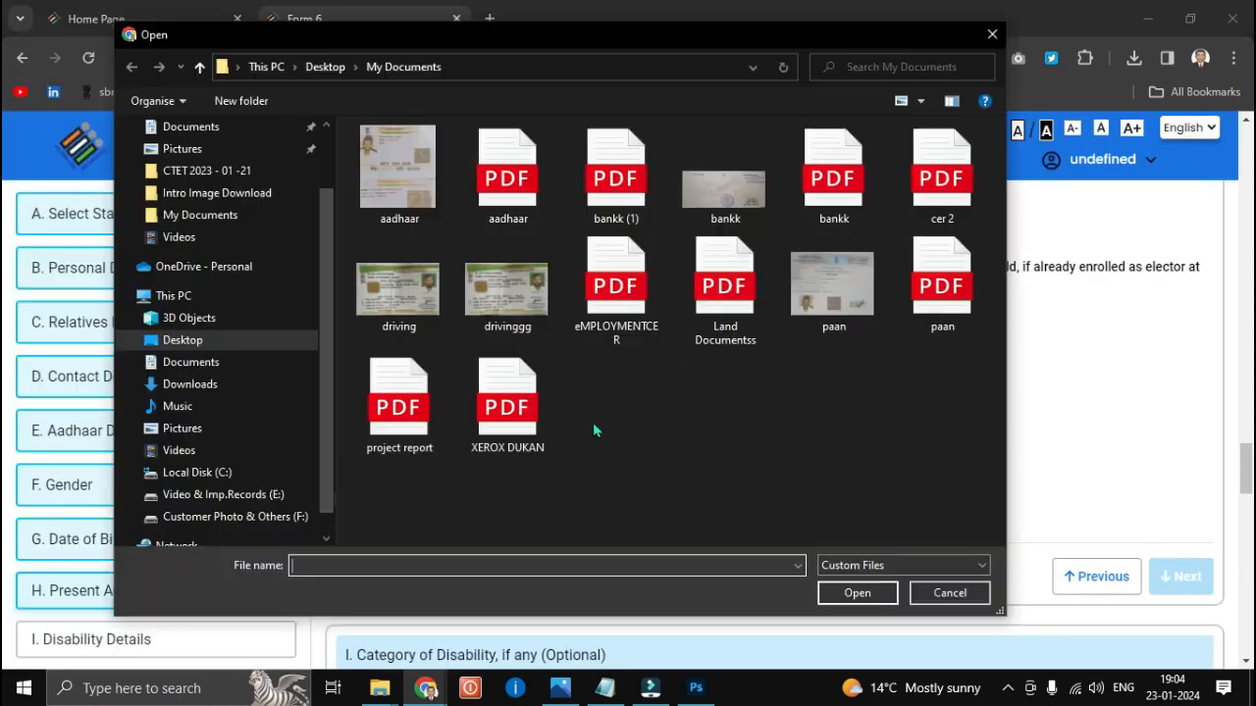
click(801, 290)
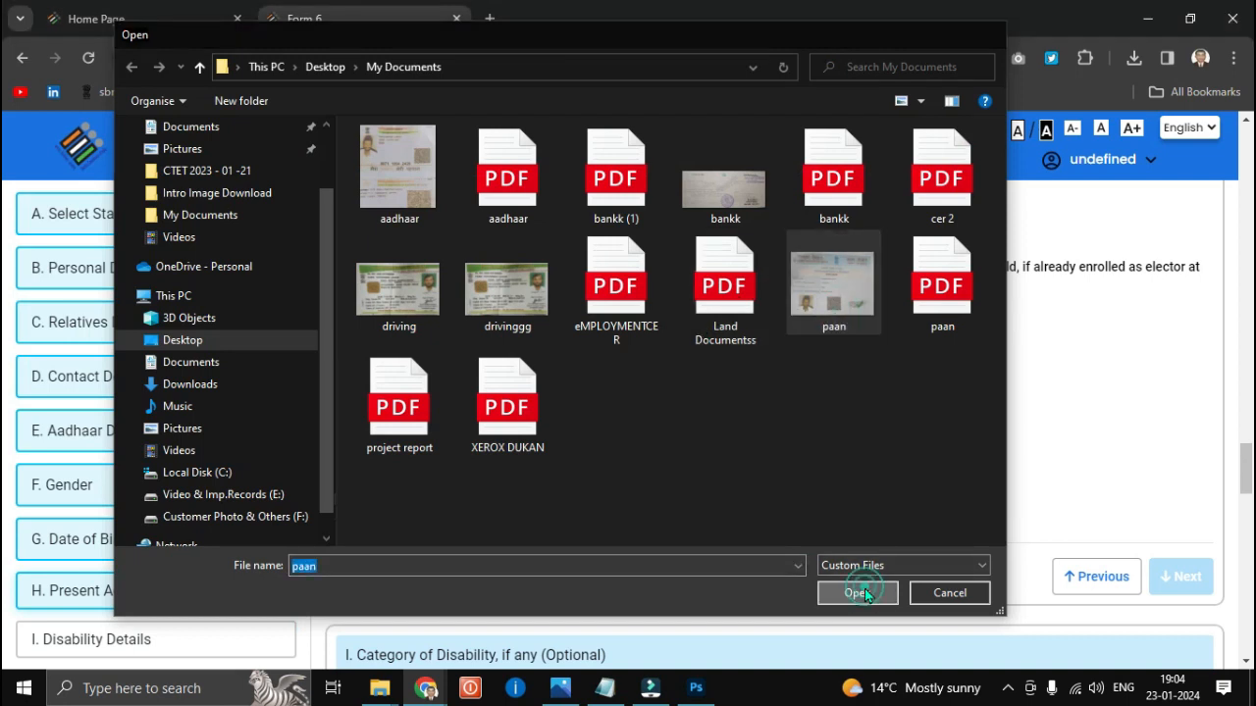
click(860, 593)
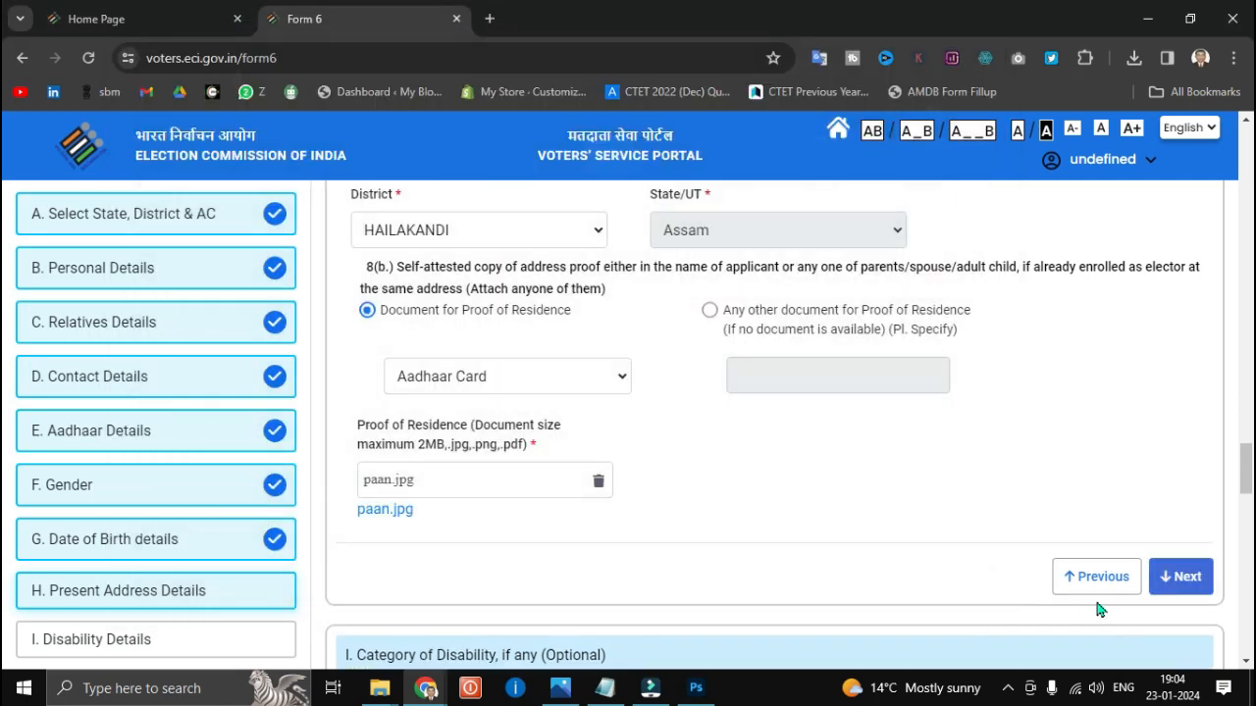
Finish the present address section, and leave the optional disability section blank, continuing to the family member details.
scroll(1099, 610, down, 1)
click(1182, 482)
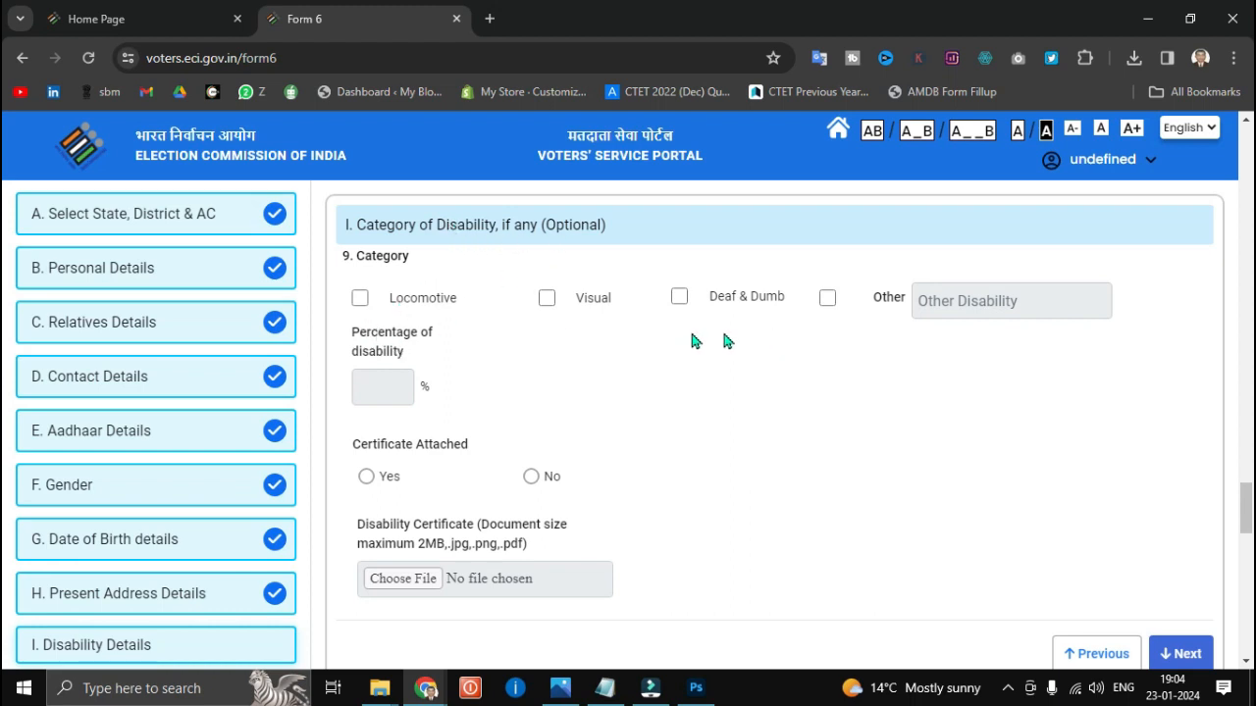
scroll(594, 441, down, 1)
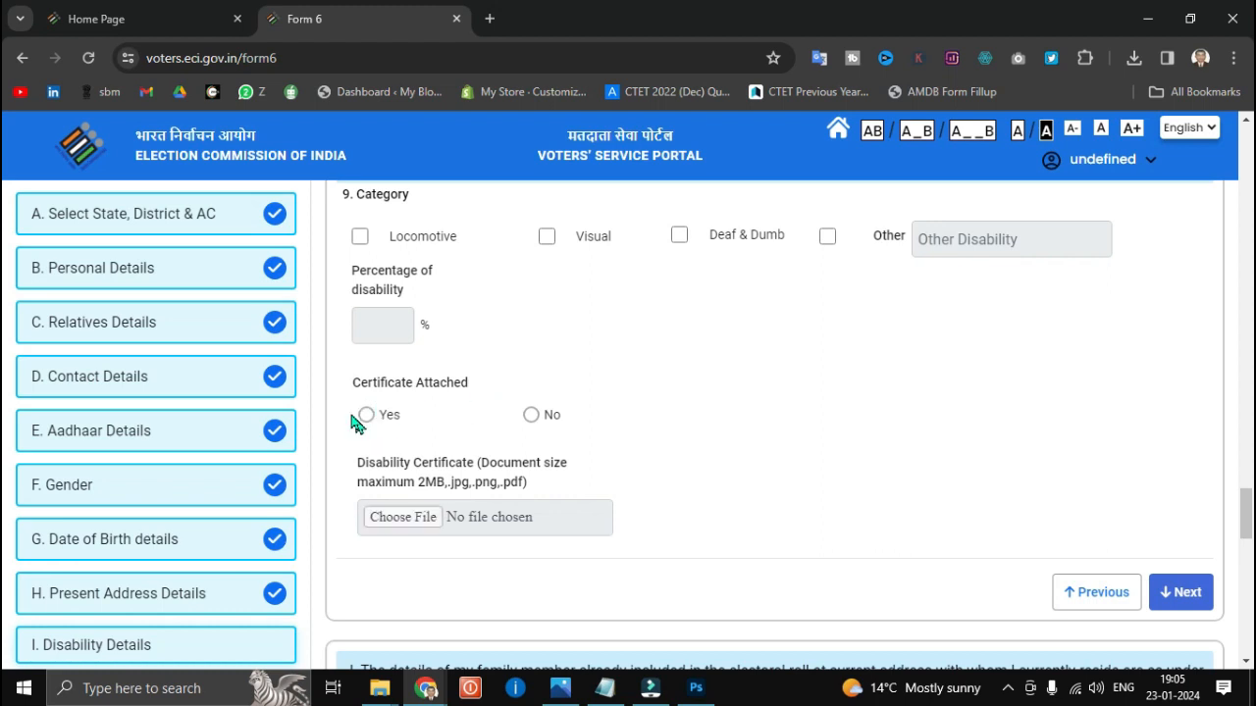
scroll(1125, 570, down, 1)
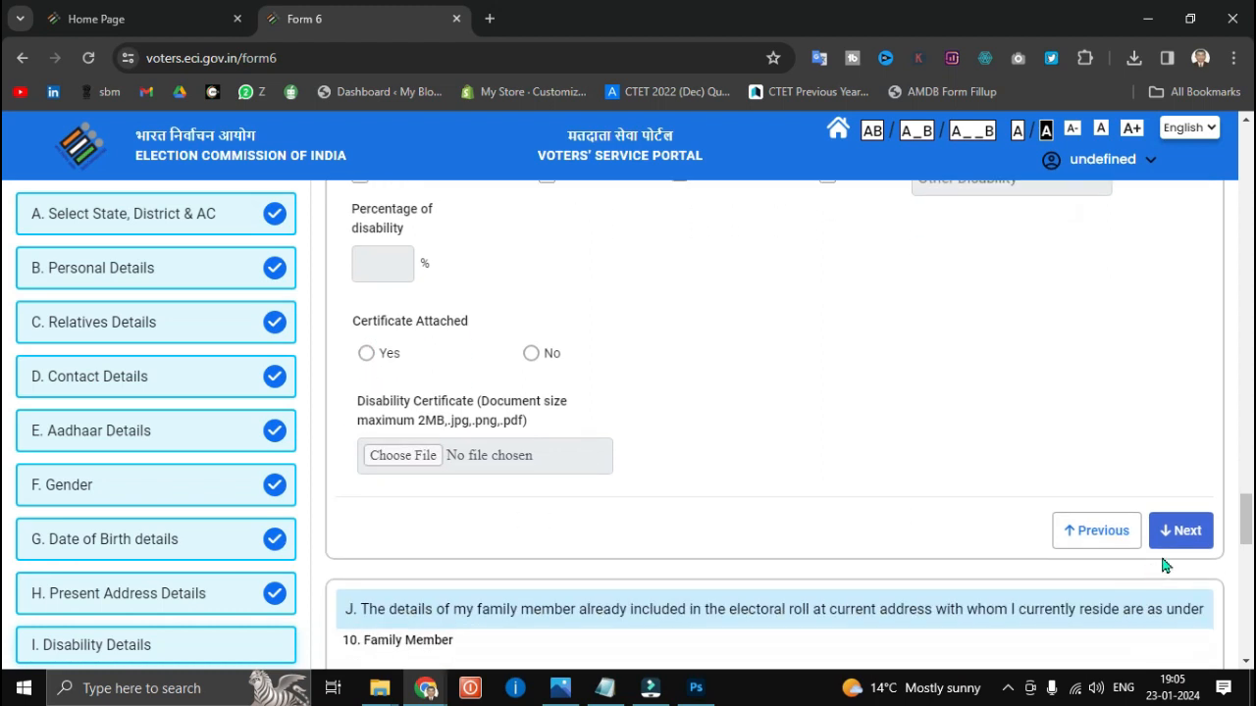
click(1183, 531)
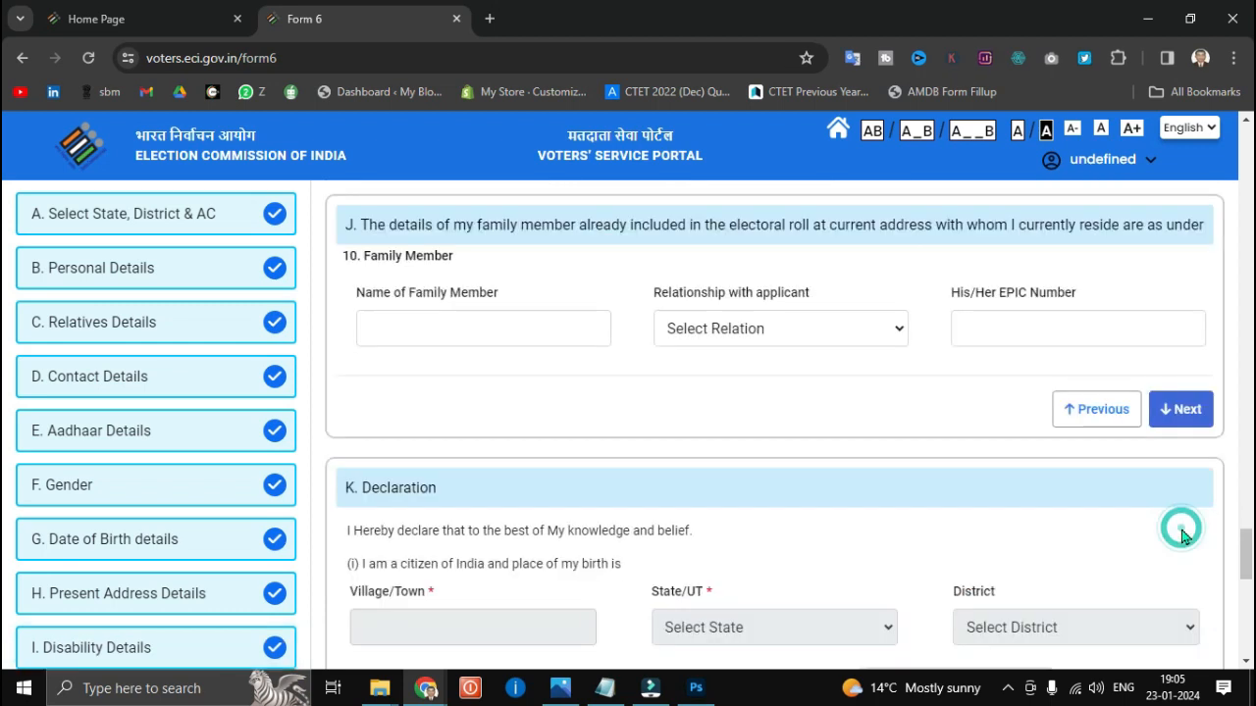
Enter the family member's name with the relationship Father, leave the EPIC number empty, and continue to the declaration.
click(374, 325)
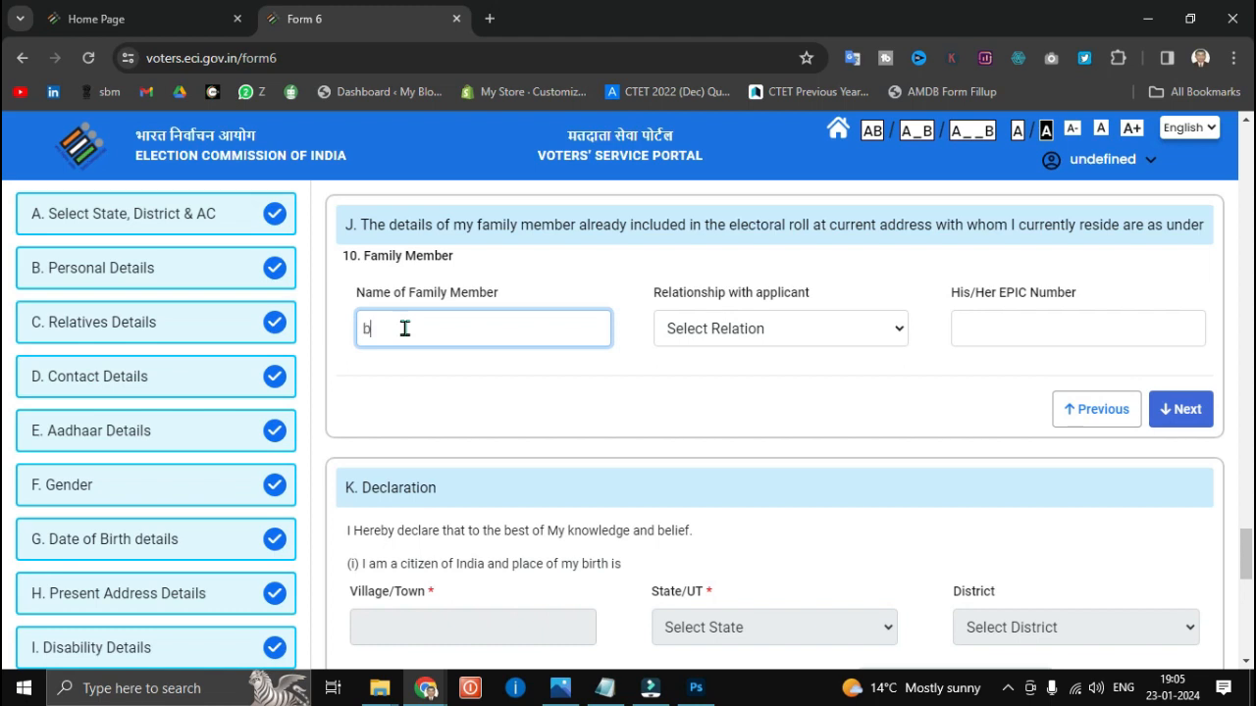
text(mal)
click(793, 333)
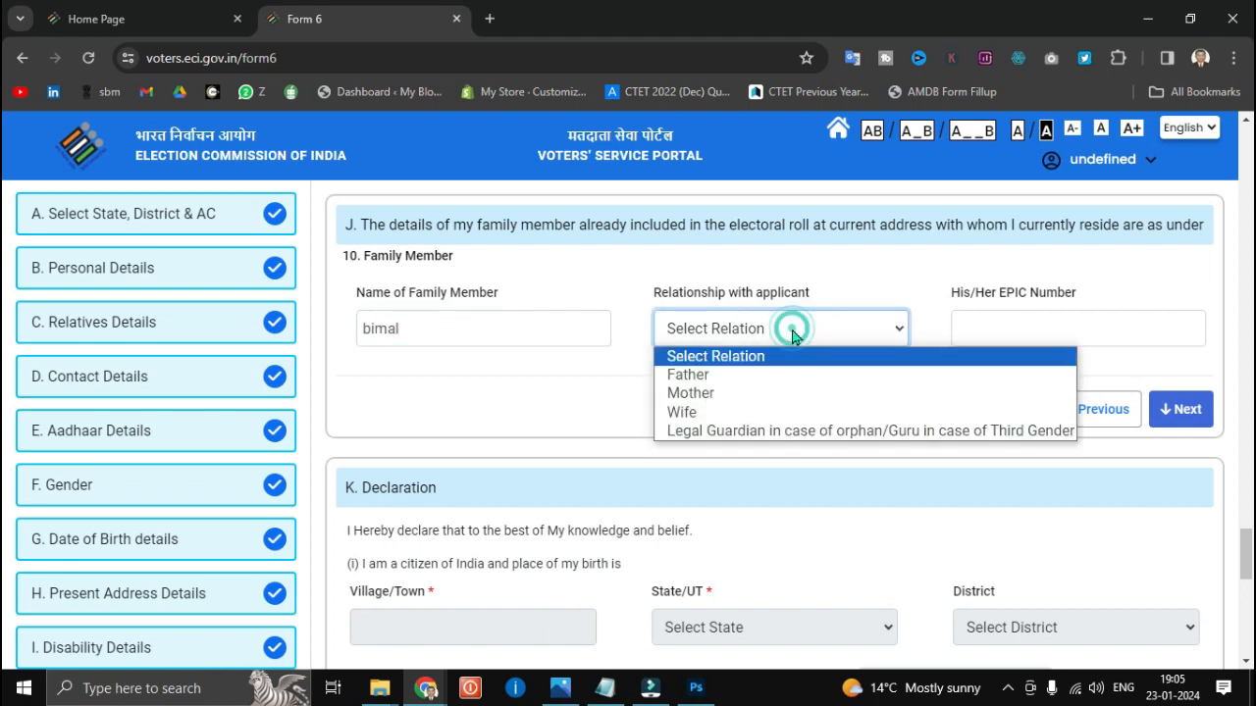
click(728, 376)
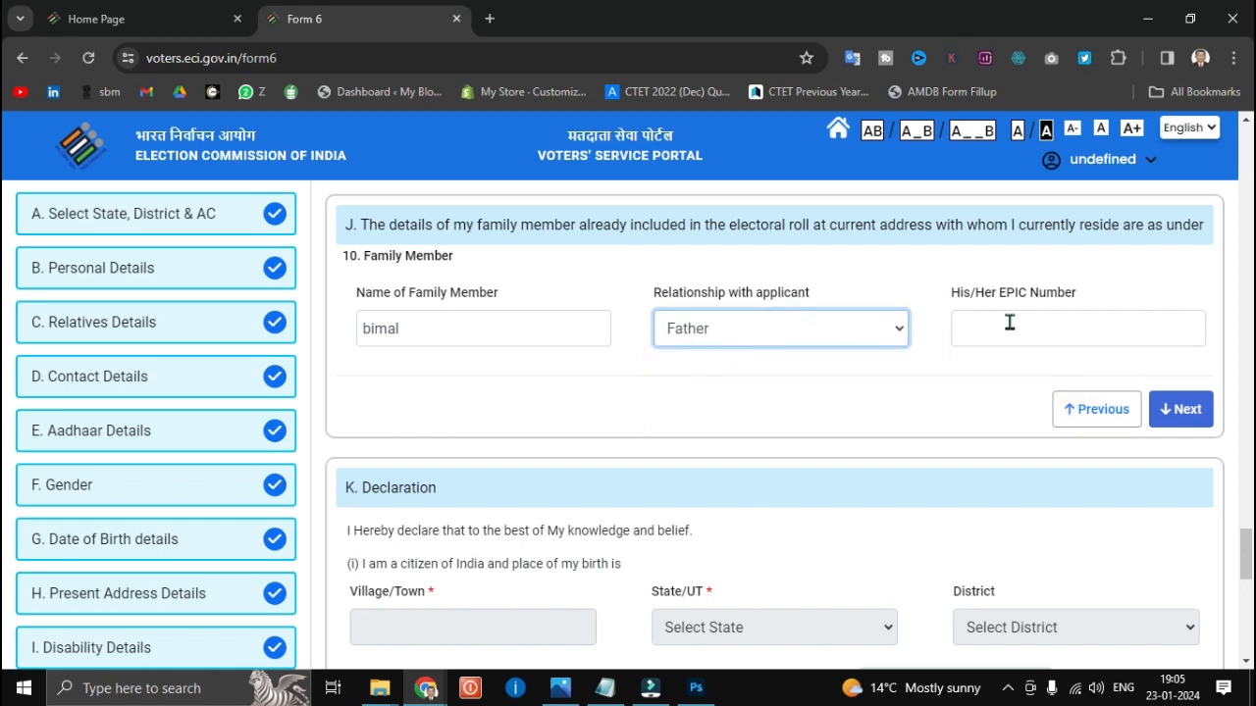
click(1017, 330)
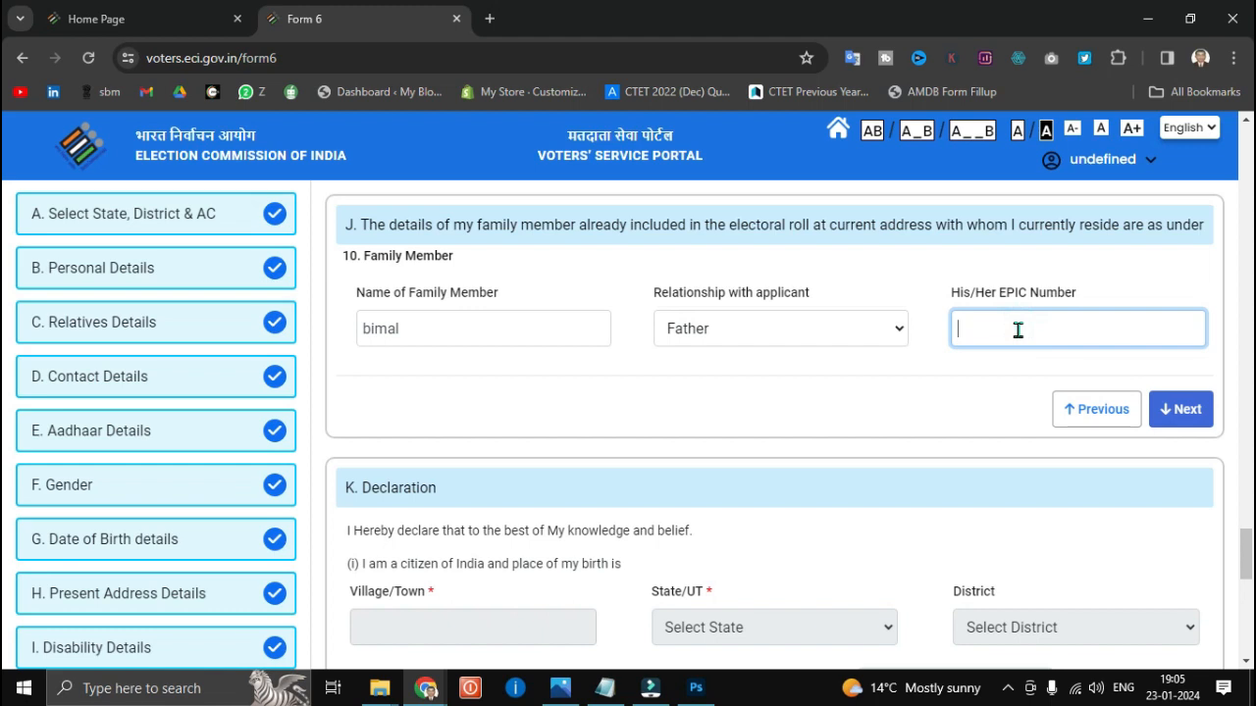
click(1178, 409)
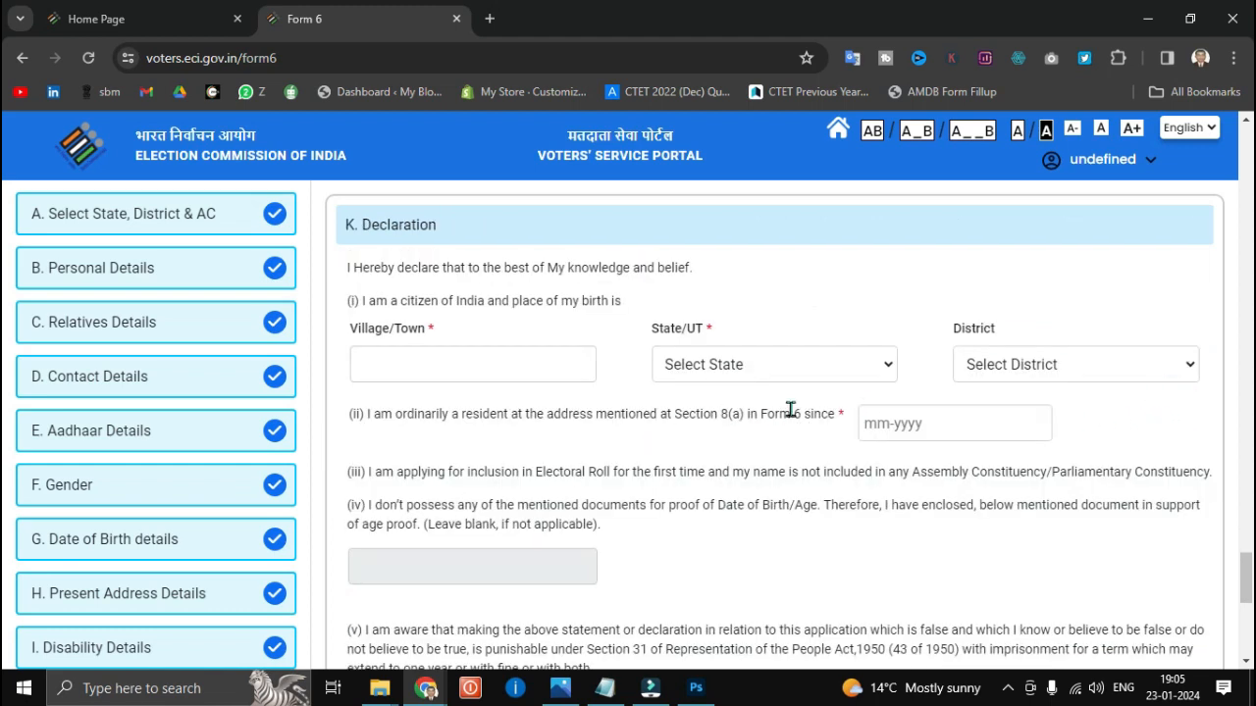
Set the place of birth in the declaration to the state Assam and the district HAILAKANDI, leaving the village or town blank.
click(394, 366)
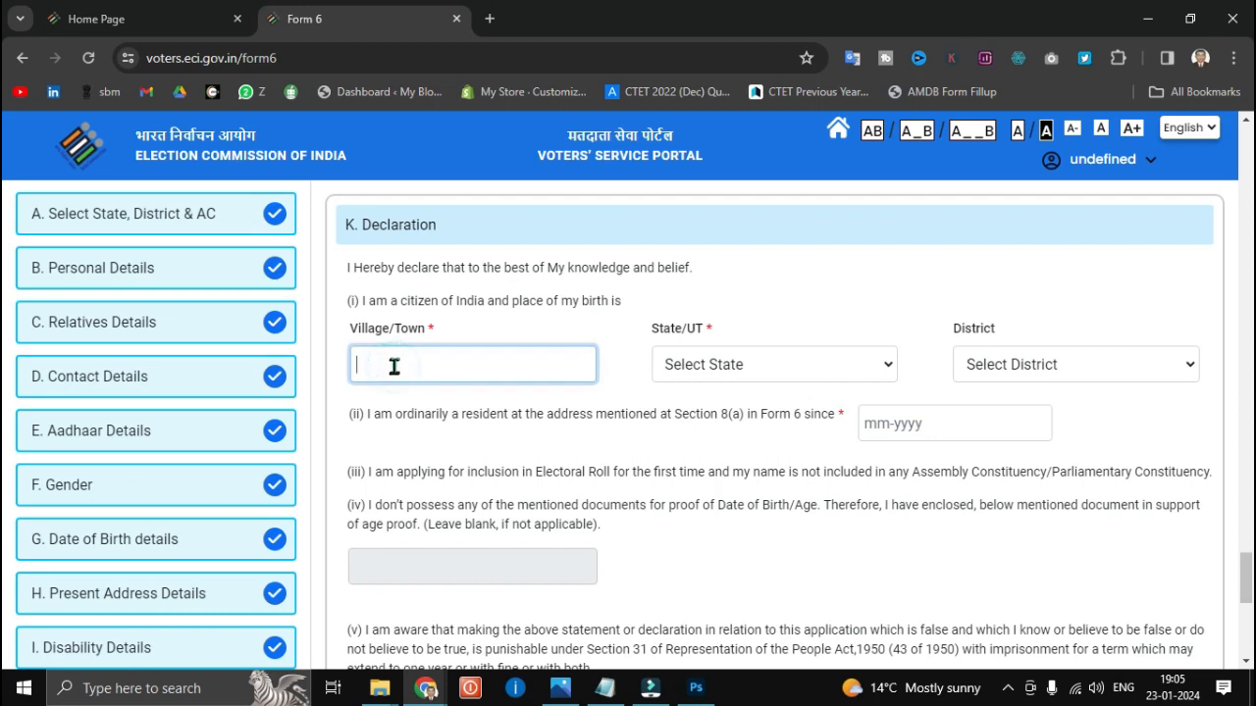
click(735, 361)
scroll(727, 281, down, 1)
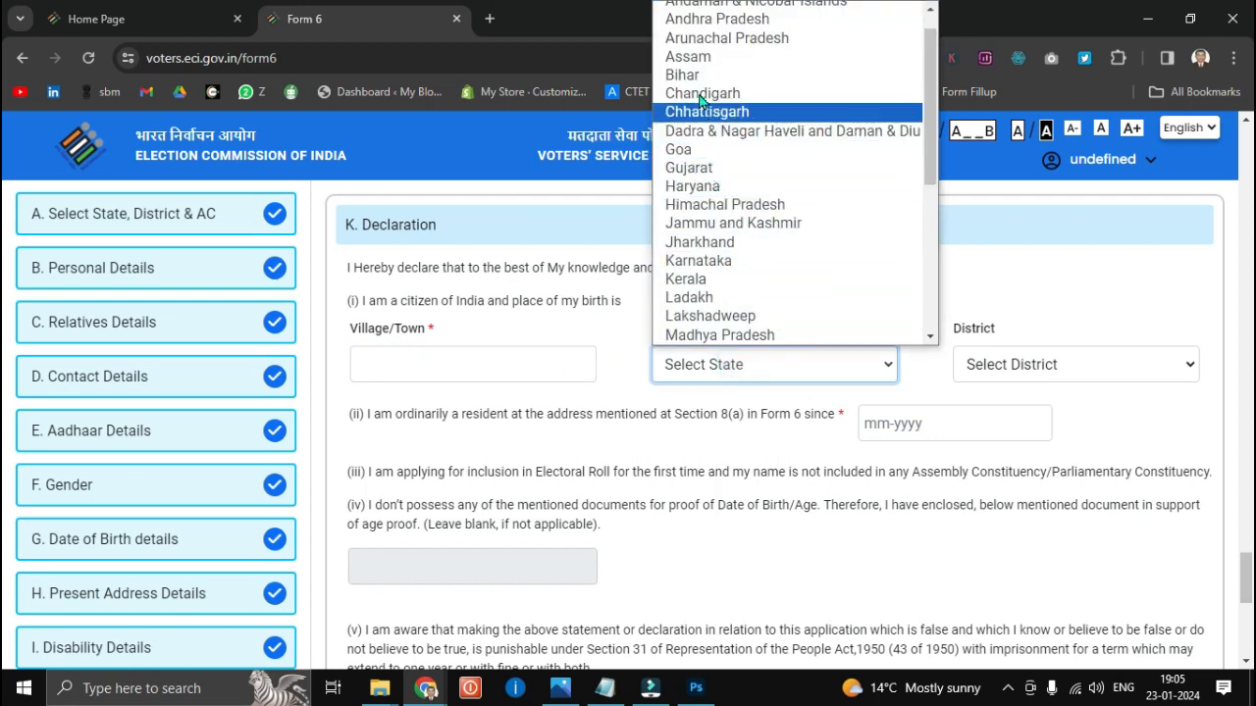
click(699, 57)
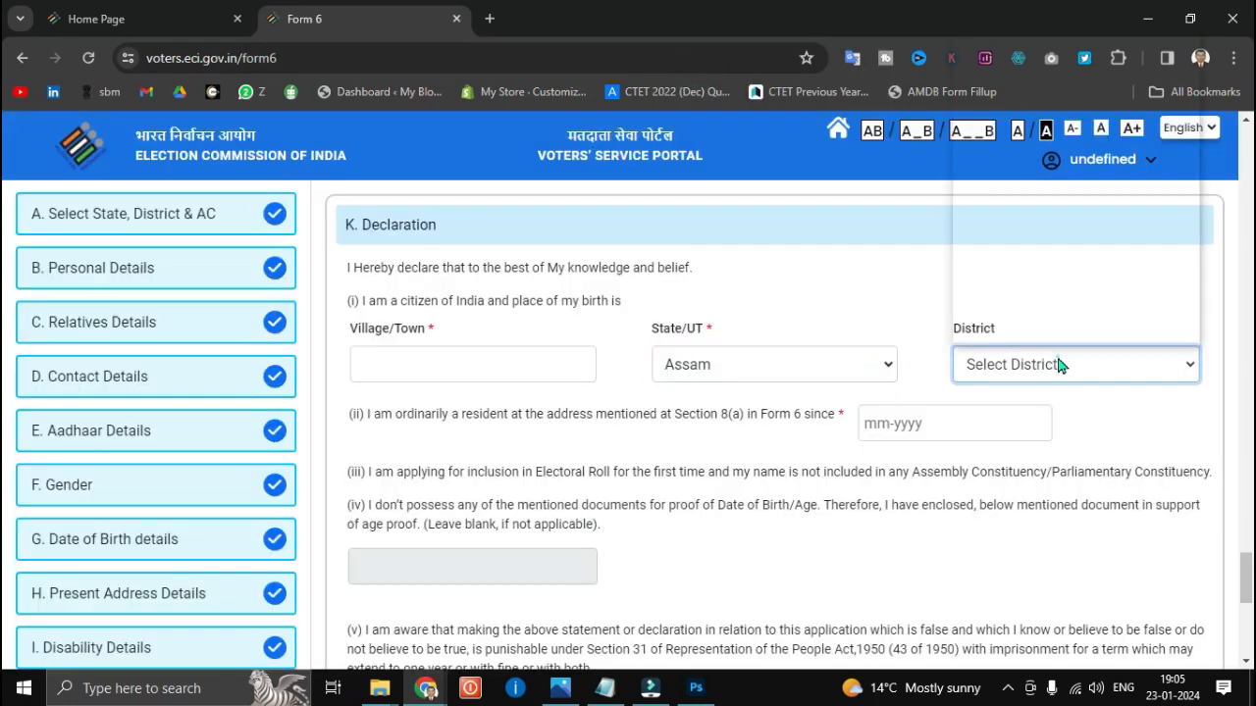
click(1058, 363)
scroll(1020, 260, down, 1)
click(1015, 279)
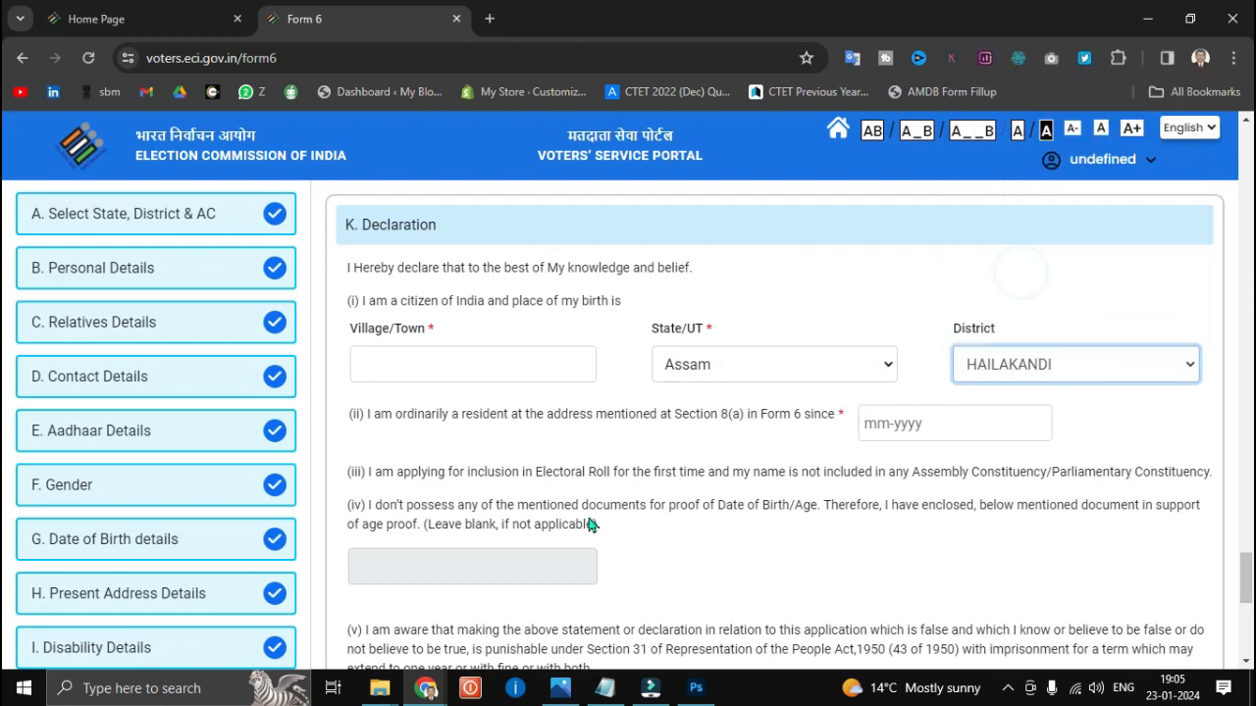
scroll(554, 532, down, 2)
click(423, 517)
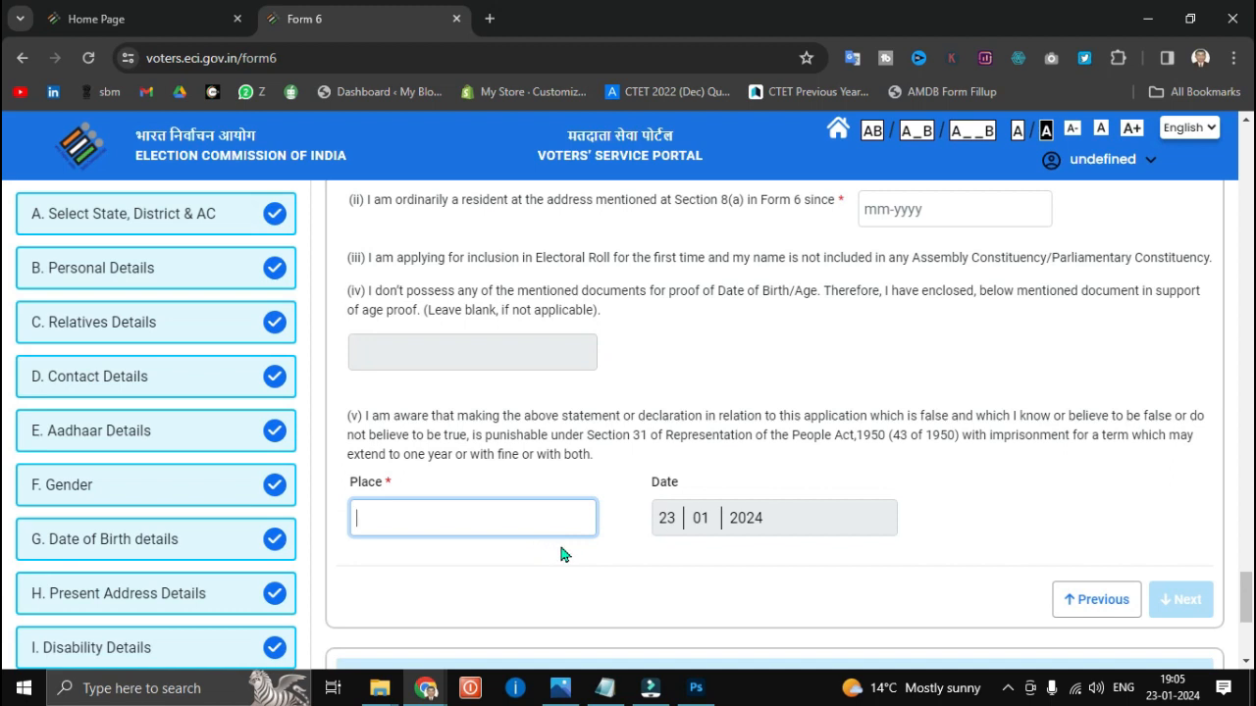
click(667, 520)
click(668, 520)
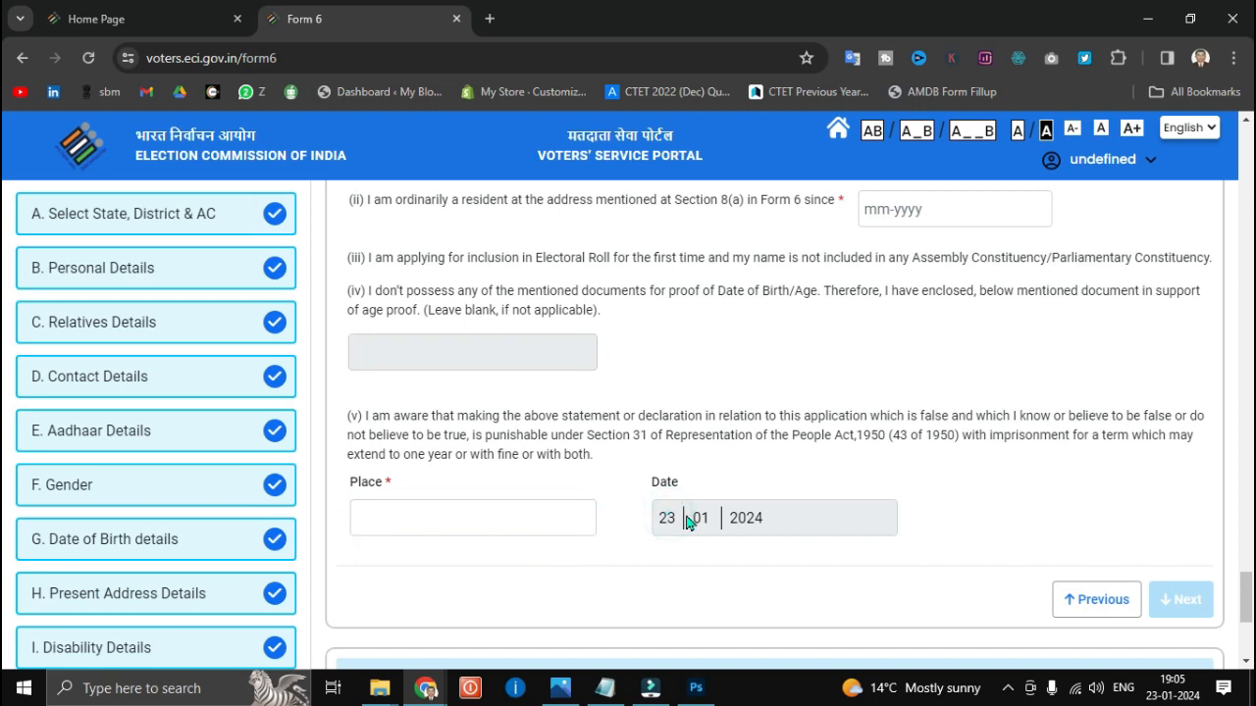
Enter the captcha code in the Captcha section at the end of the form.
scroll(667, 517, down, 1)
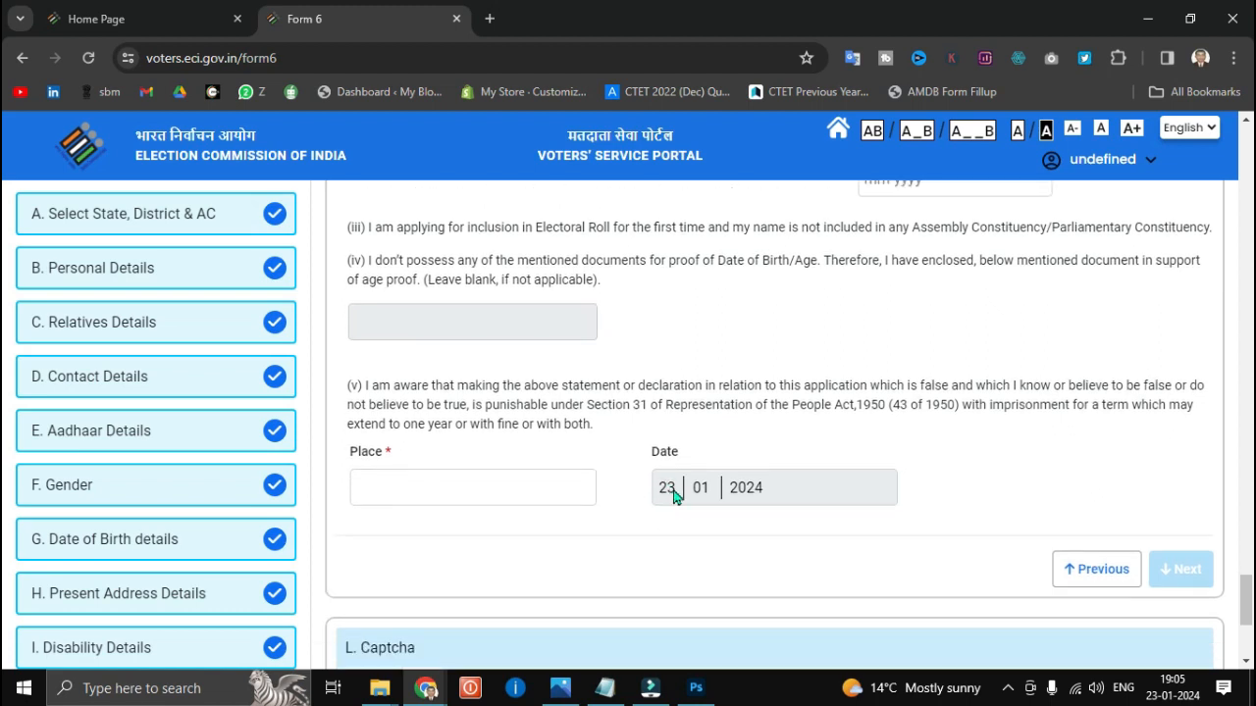
scroll(675, 499, down, 2)
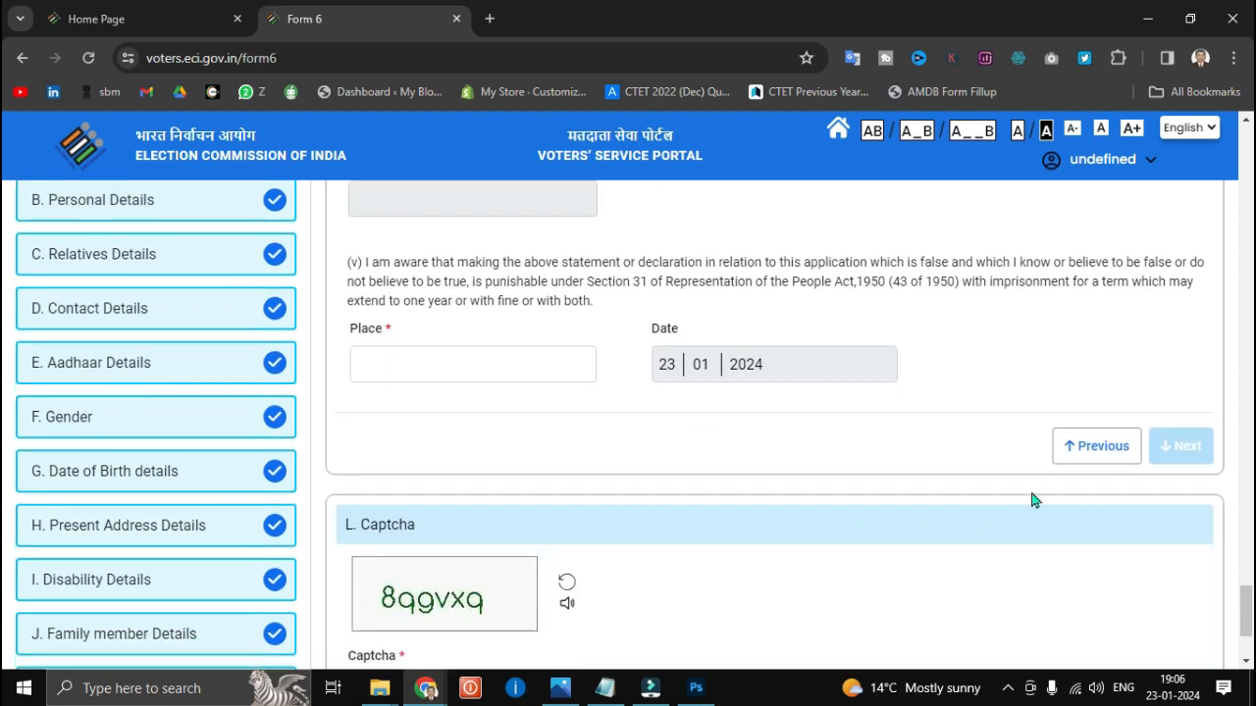
scroll(537, 593, down, 2)
click(418, 570)
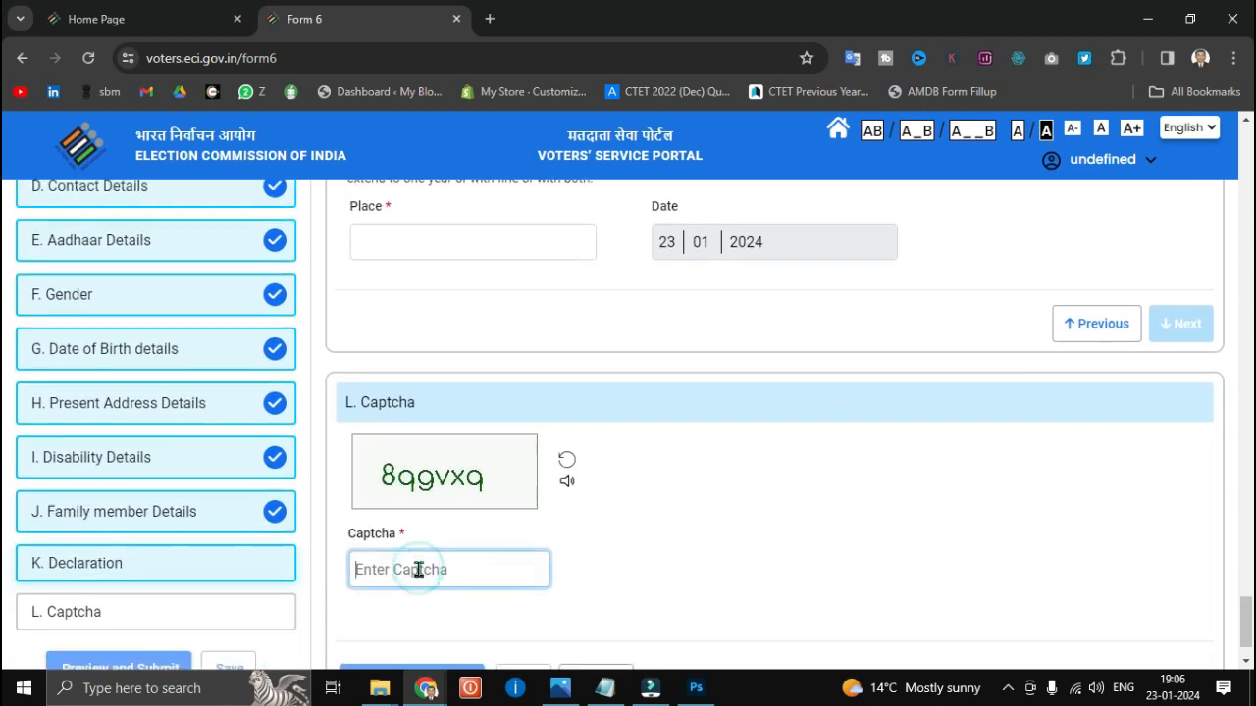
text(8qgxq)
scroll(607, 599, down, 1)
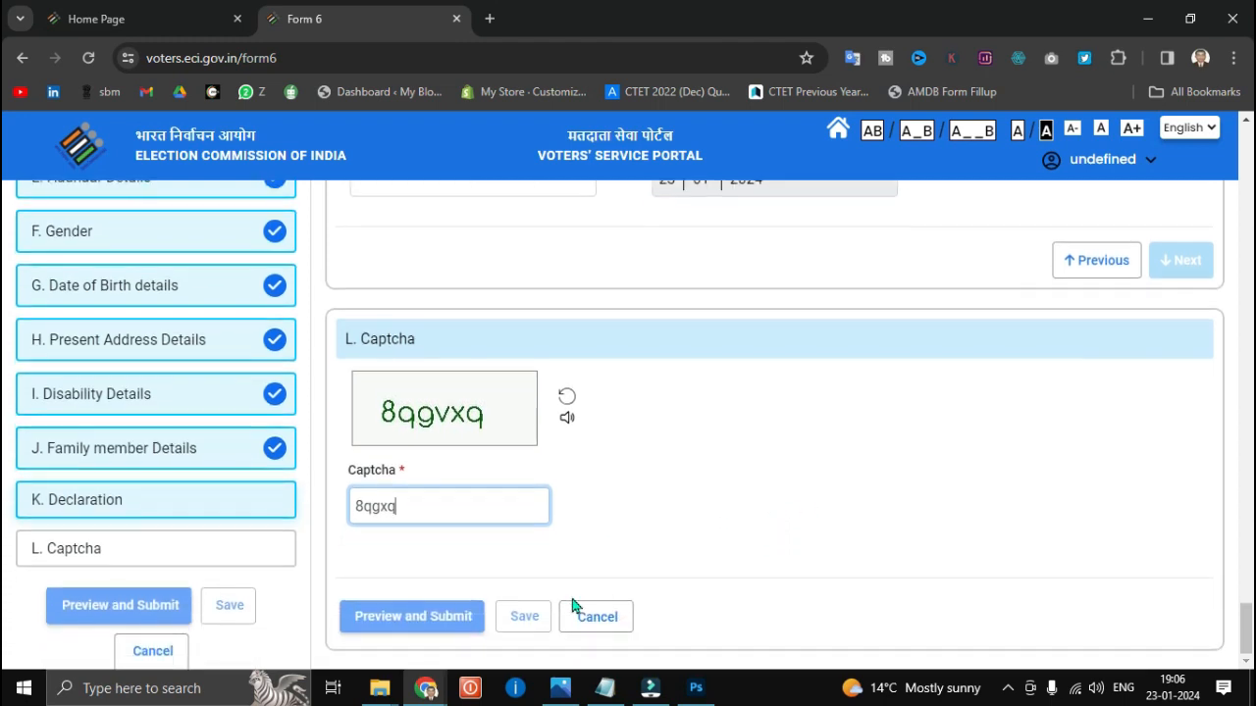
scroll(379, 543, up, 1)
scroll(381, 493, up, 3)
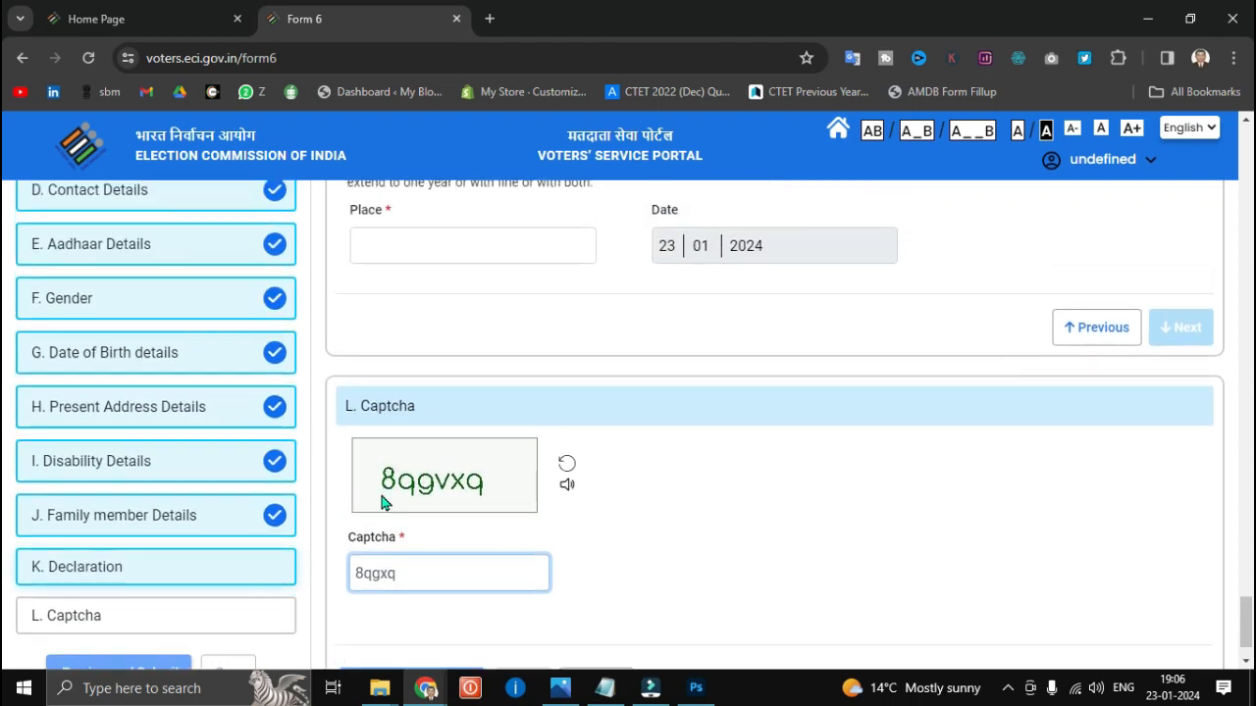
scroll(382, 493, down, 3)
scroll(405, 640, down, 1)
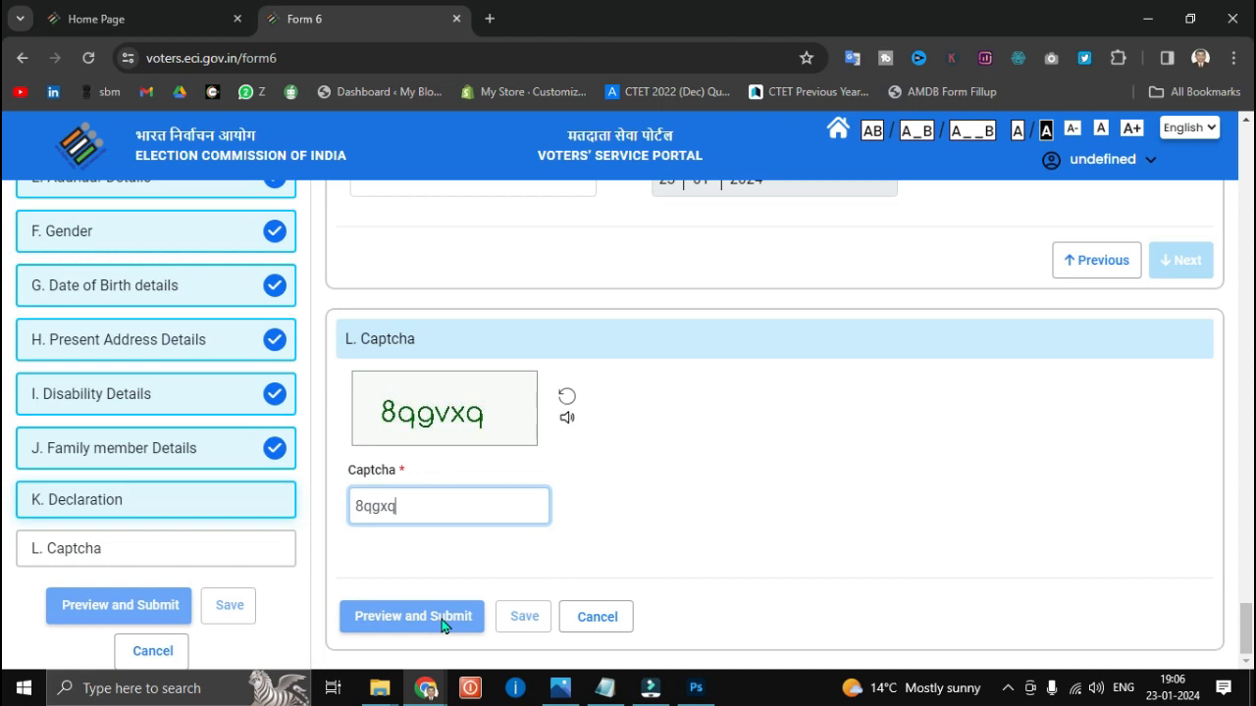
scroll(443, 626, up, 1)
scroll(443, 625, down, 1)
Fill in the declaration's resident-since date for the Section 8(a) address with the first saved date suggestion.
scroll(706, 446, up, 3)
scroll(710, 463, up, 4)
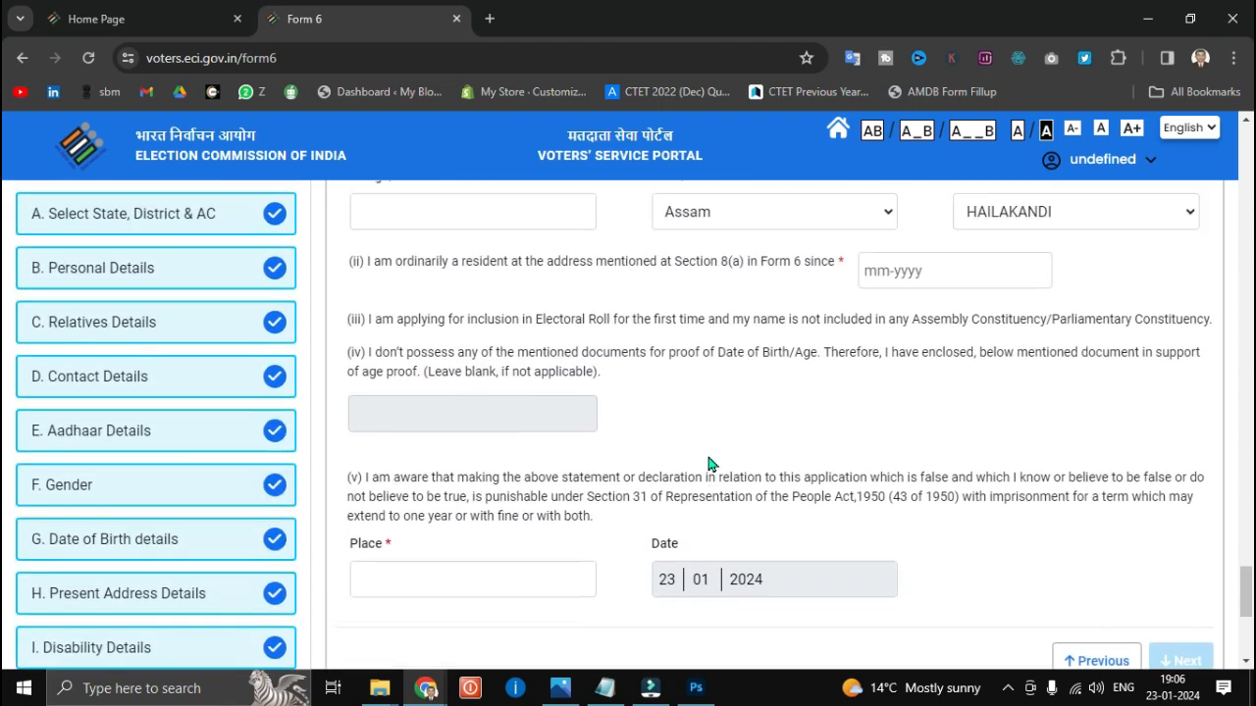
scroll(713, 465, up, 1)
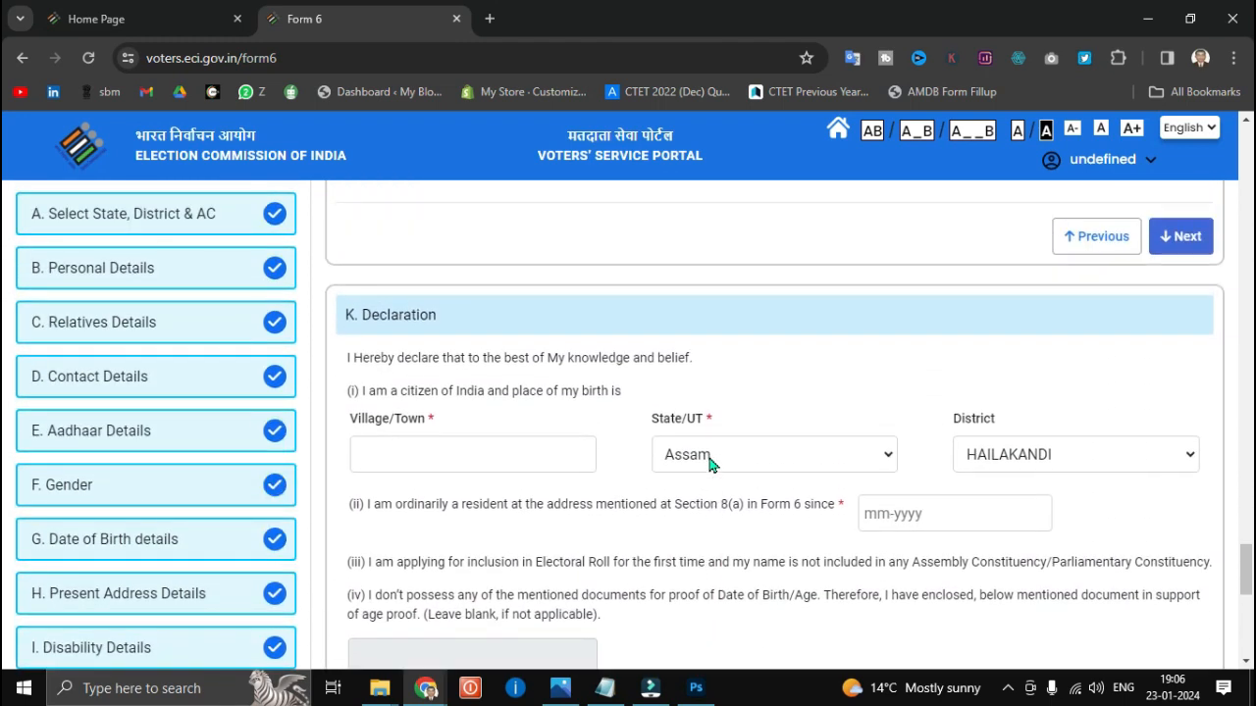
click(887, 514)
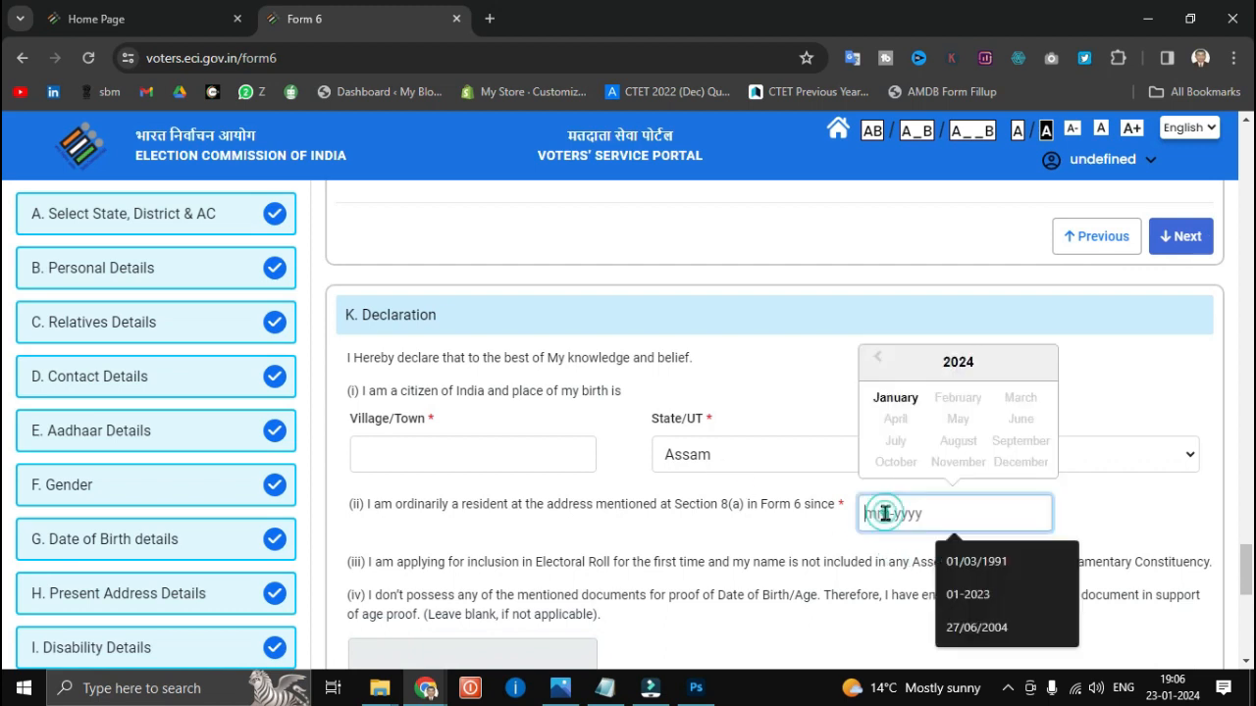
click(976, 560)
scroll(975, 559, down, 3)
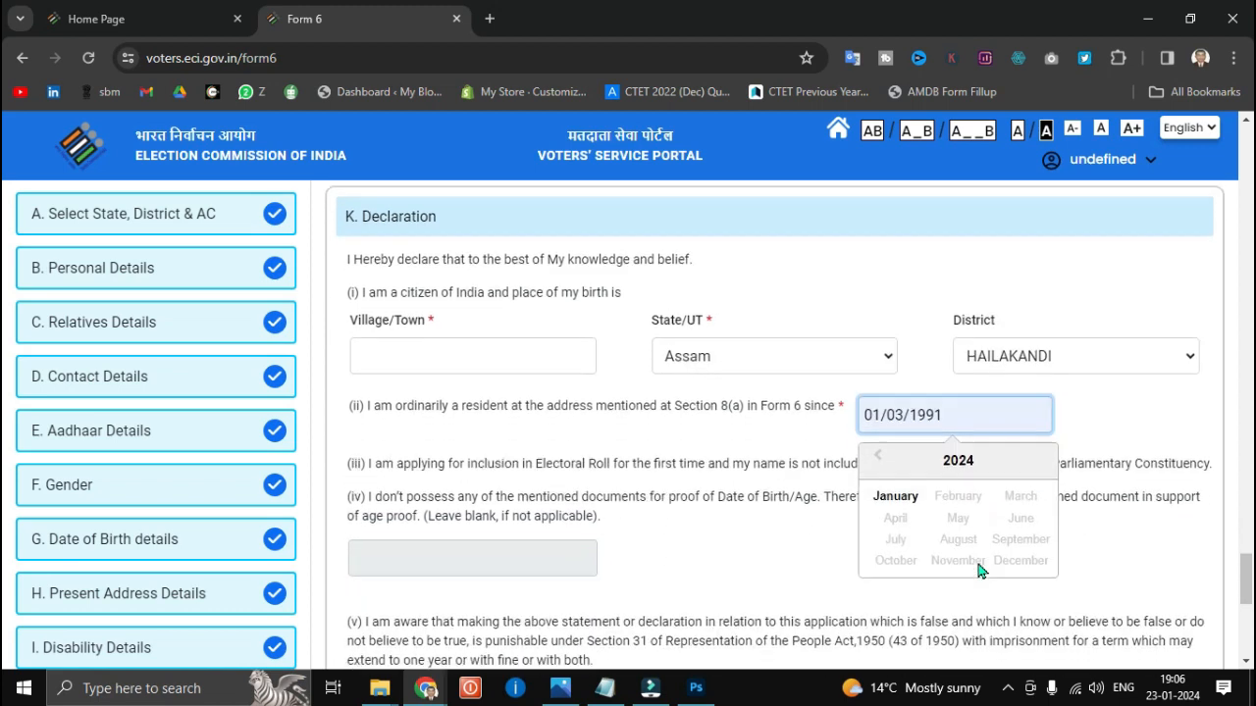
scroll(978, 566, down, 2)
scroll(978, 566, up, 3)
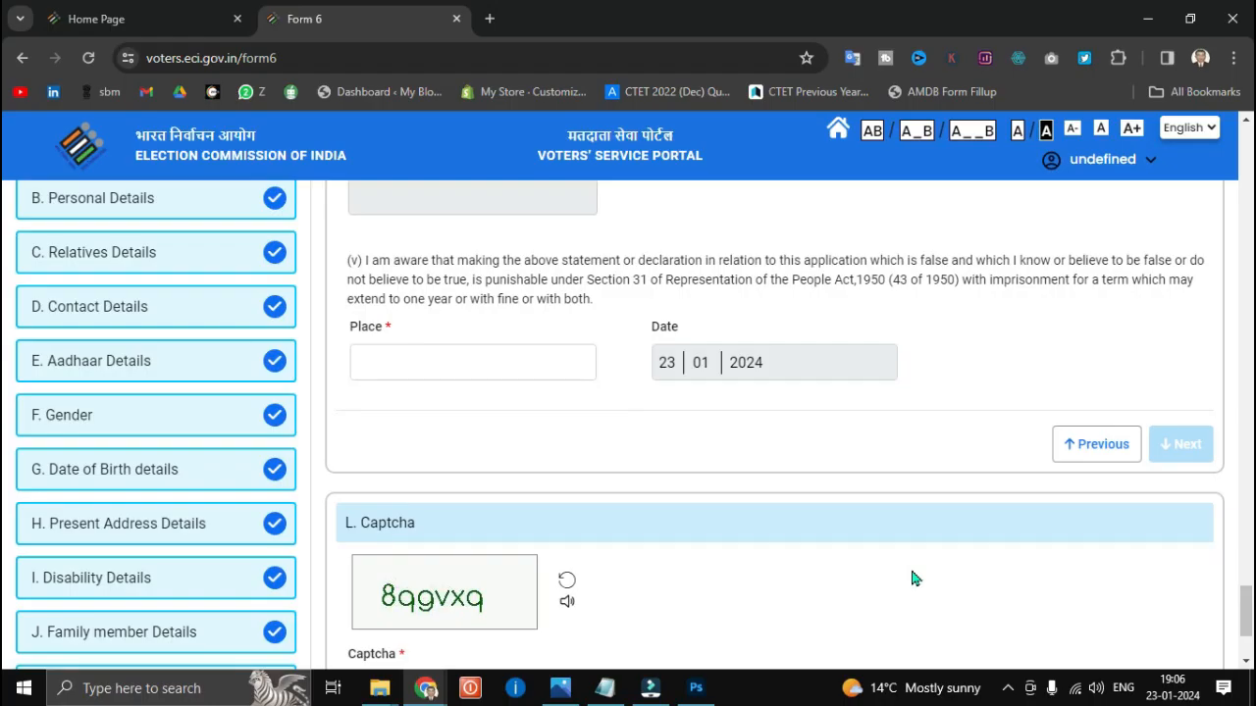
scroll(912, 578, down, 2)
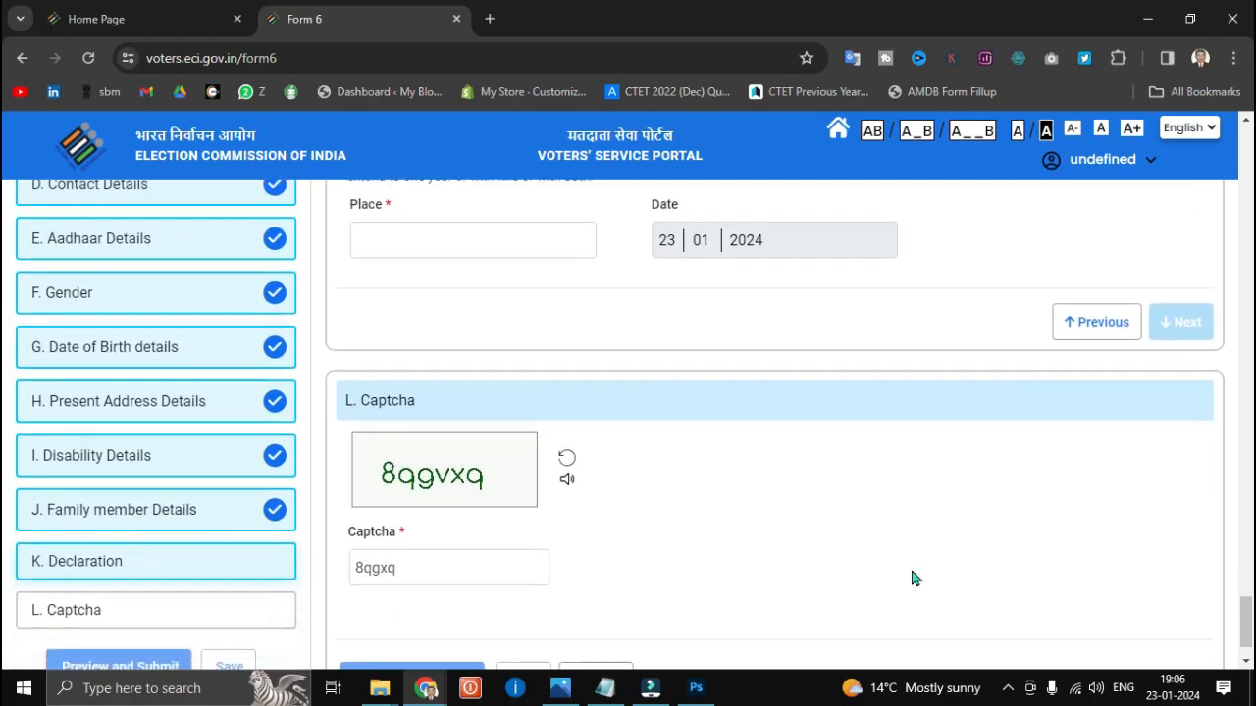